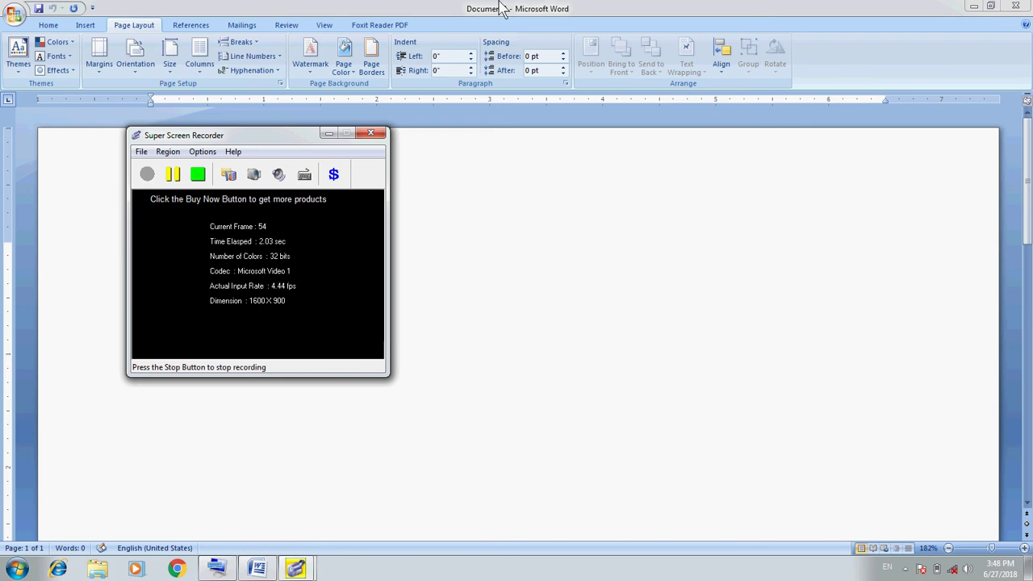
# Step: Minimize the Super Screen Recorder window to reveal the blank Word document
pyautogui.click(328, 133)
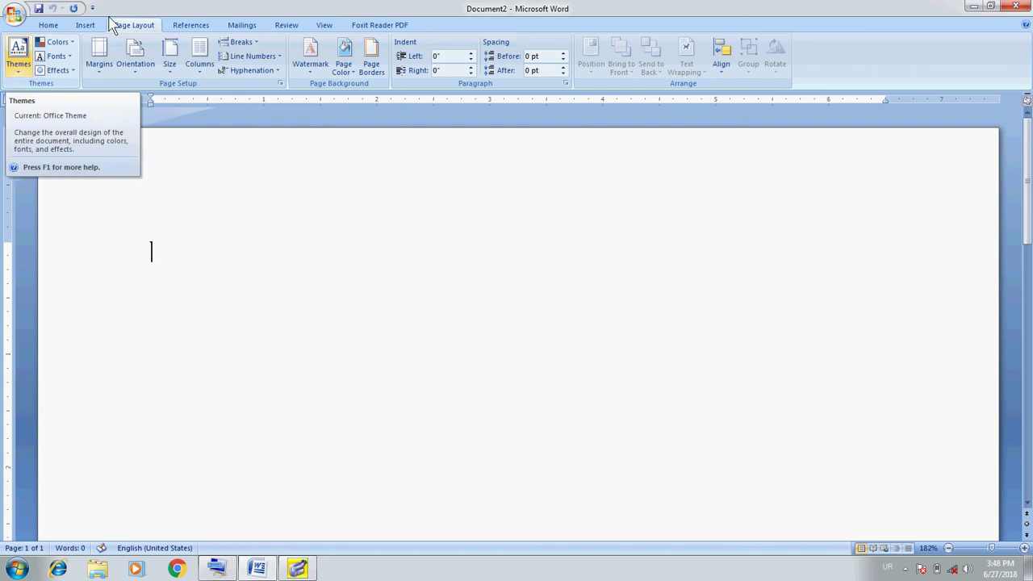
# Step: Insert Penguins.jpg from the Sample Pictures folder into the document
pyautogui.click(86, 27)
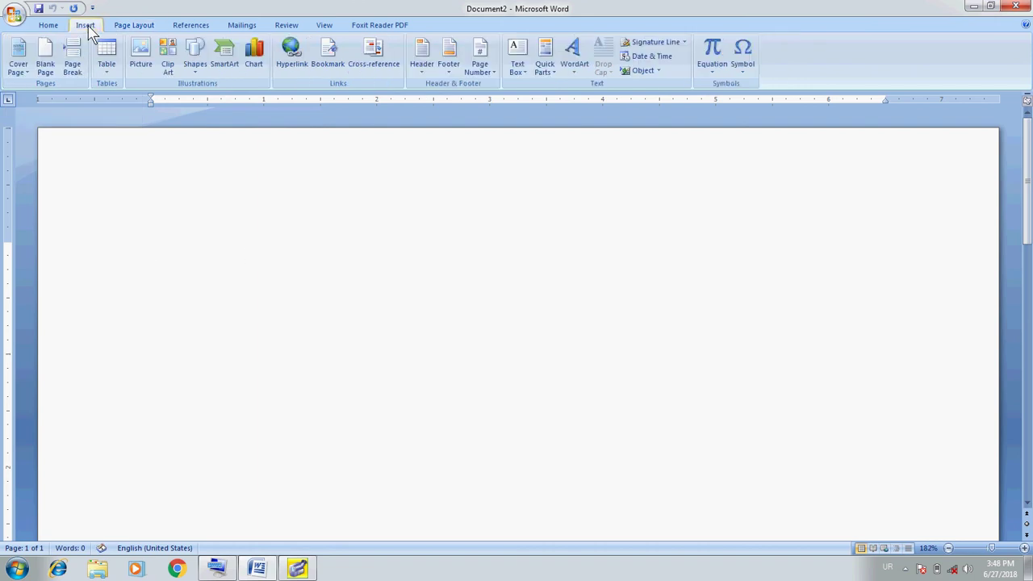
pyautogui.click(139, 62)
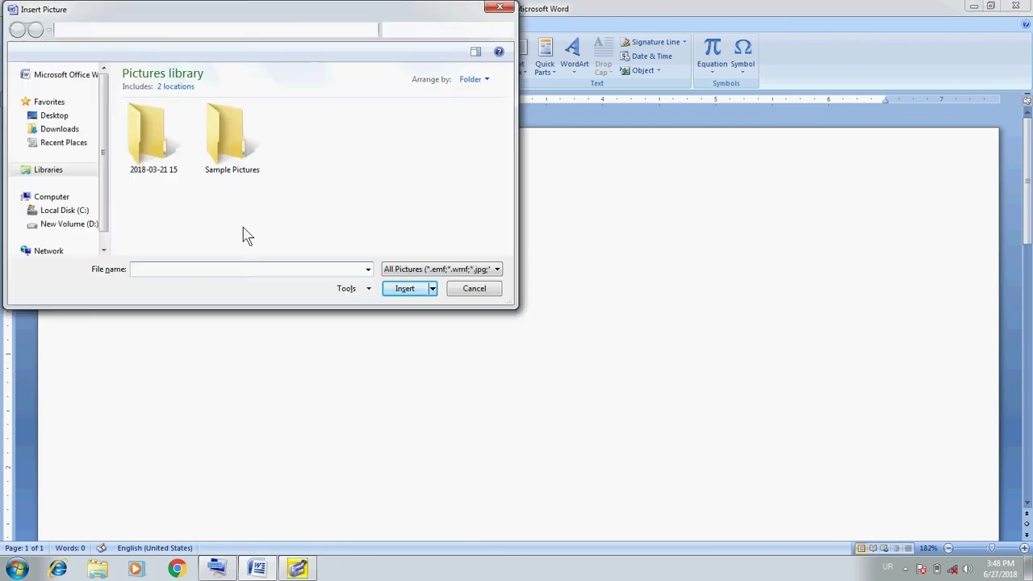
pyautogui.doubleClick(226, 133)
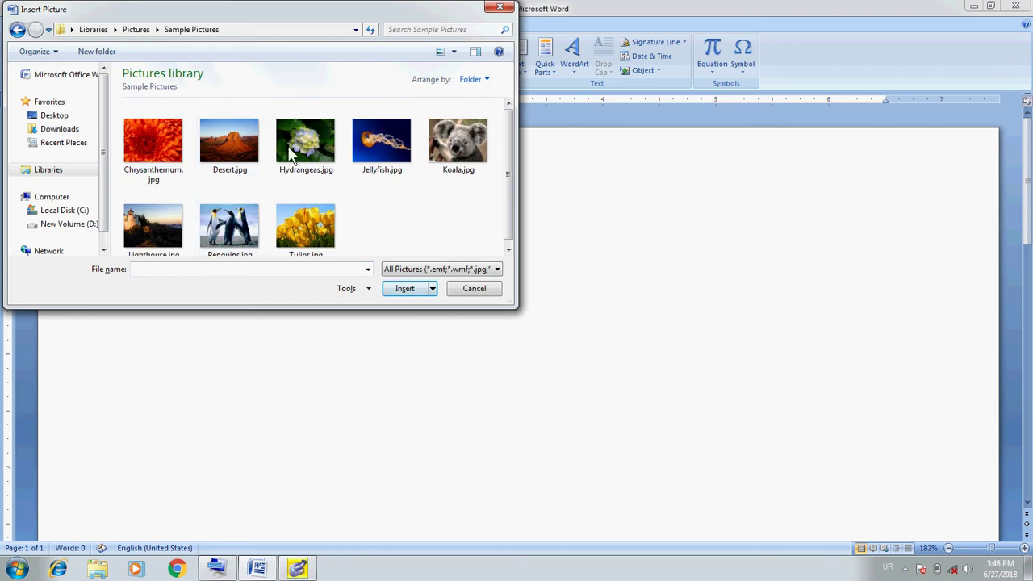
pyautogui.doubleClick(226, 245)
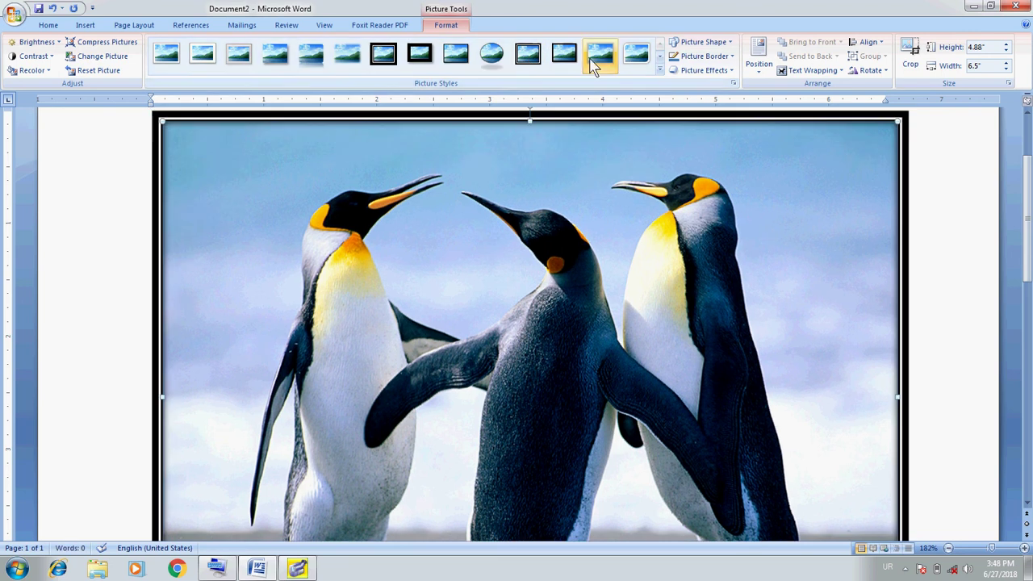
# Step: Preview framed picture styles on the penguin photo, then close the gallery leaving it plain
pyautogui.click(170, 58)
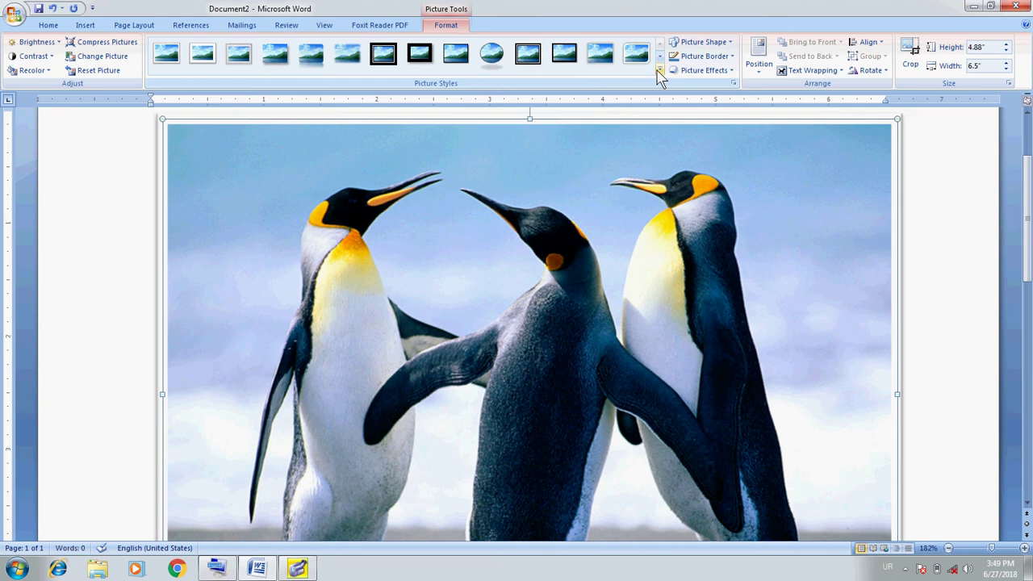
pyautogui.click(661, 76)
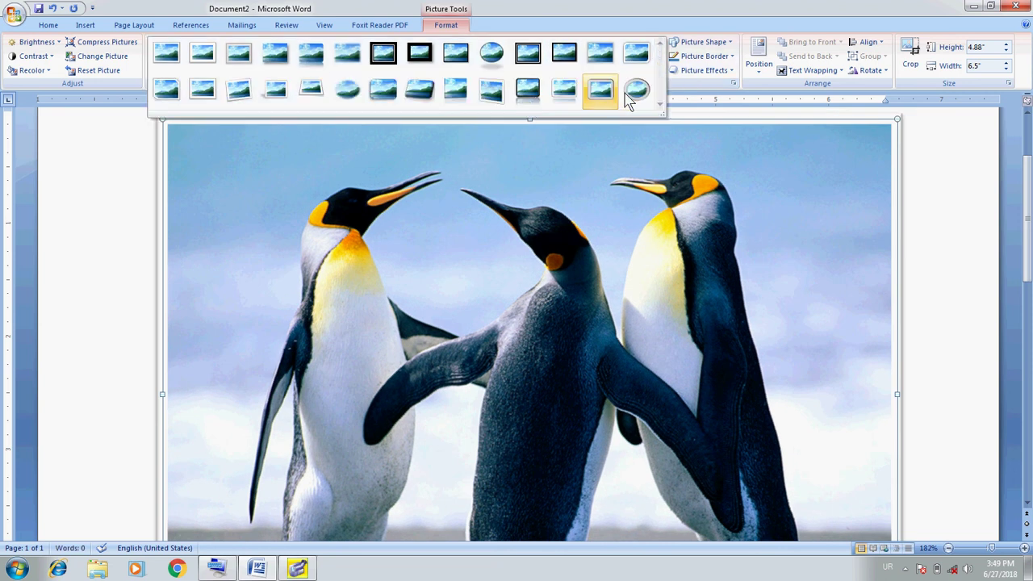
pyautogui.click(560, 8)
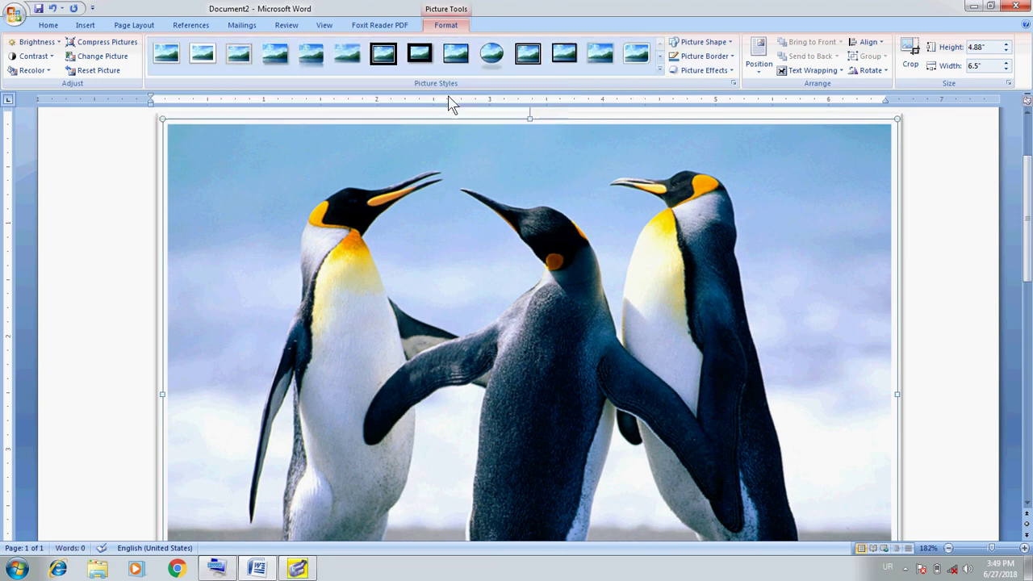
pyautogui.click(85, 25)
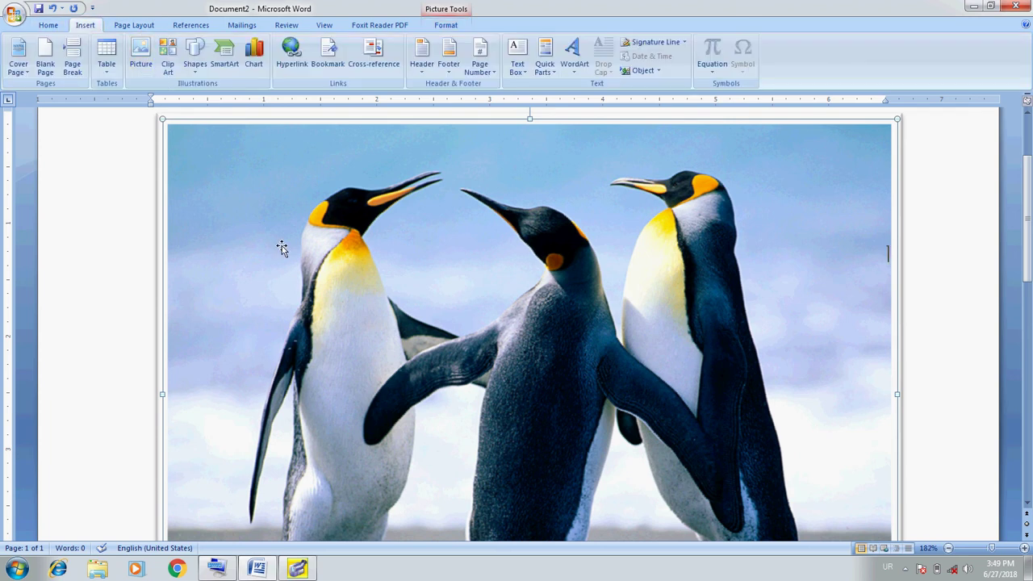
# Step: Delete the penguin photo, open the Clip Art pane, and review its Search in and Results should be options
pyautogui.press('Delete')
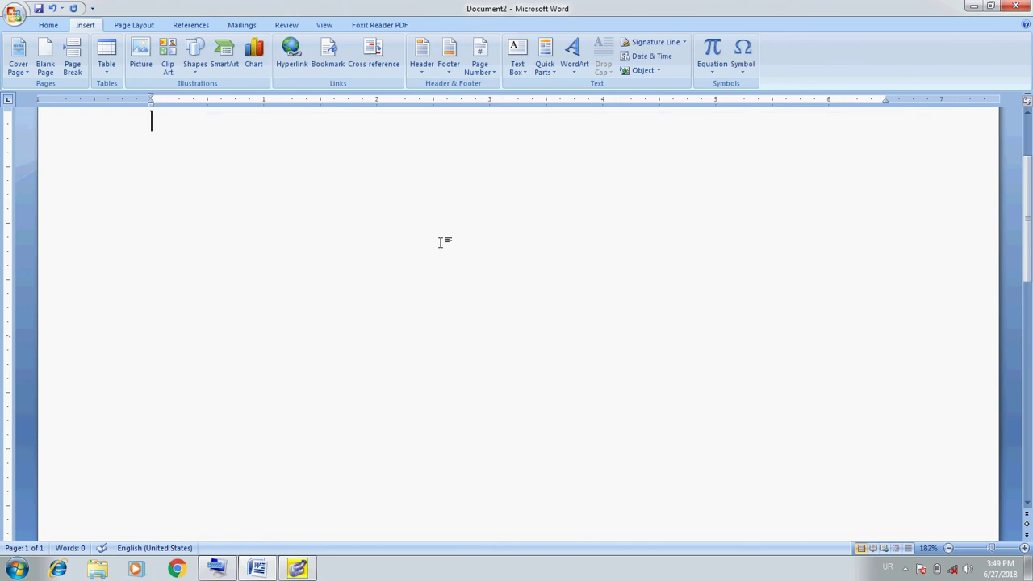
pyautogui.click(168, 71)
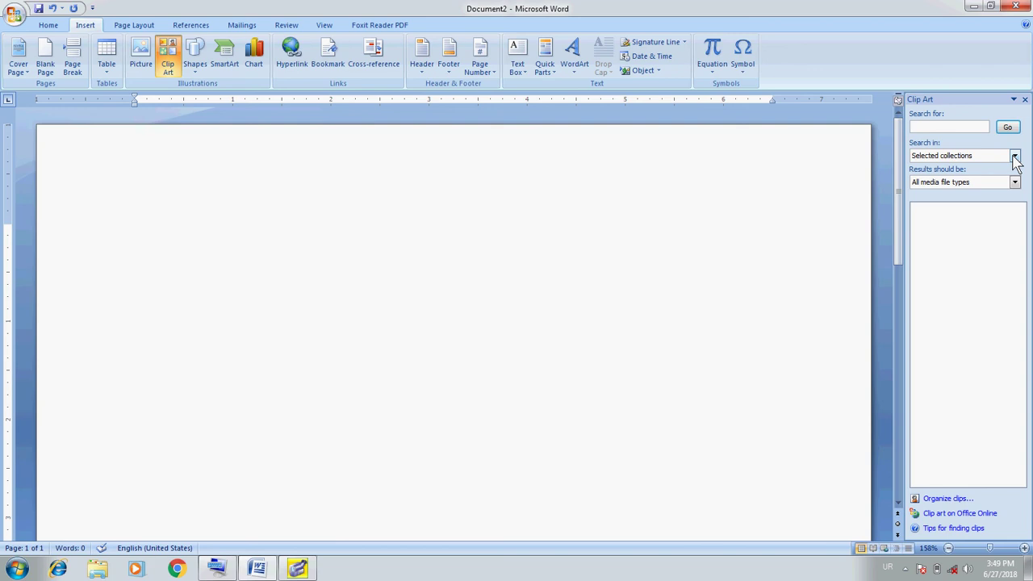
pyautogui.click(1014, 156)
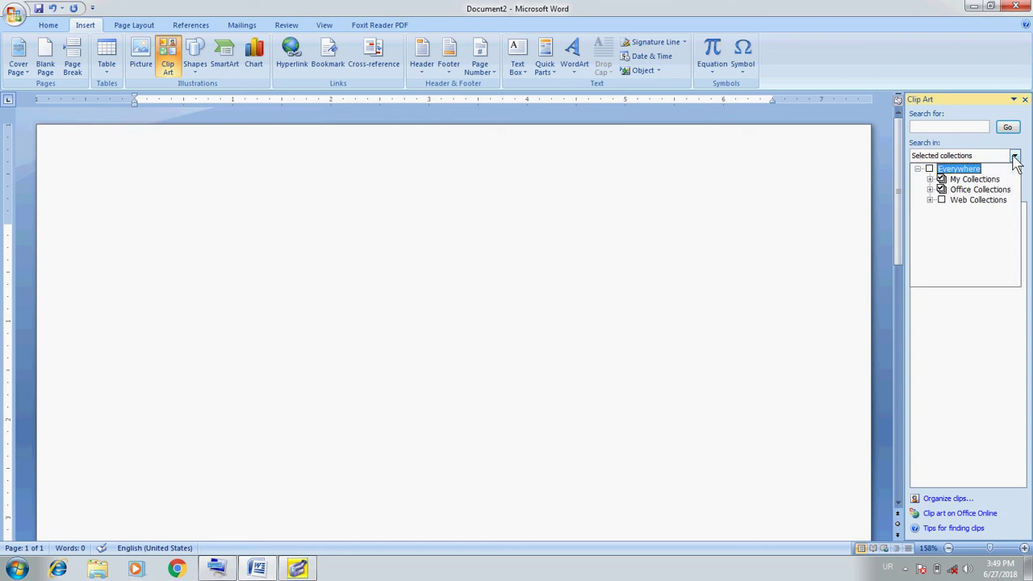
pyautogui.click(1015, 157)
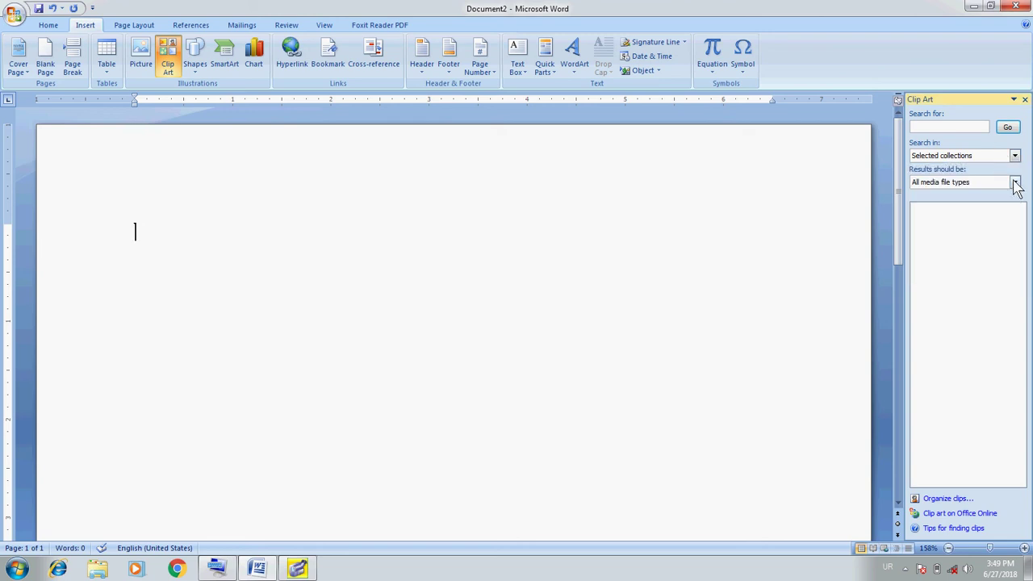
pyautogui.click(1015, 183)
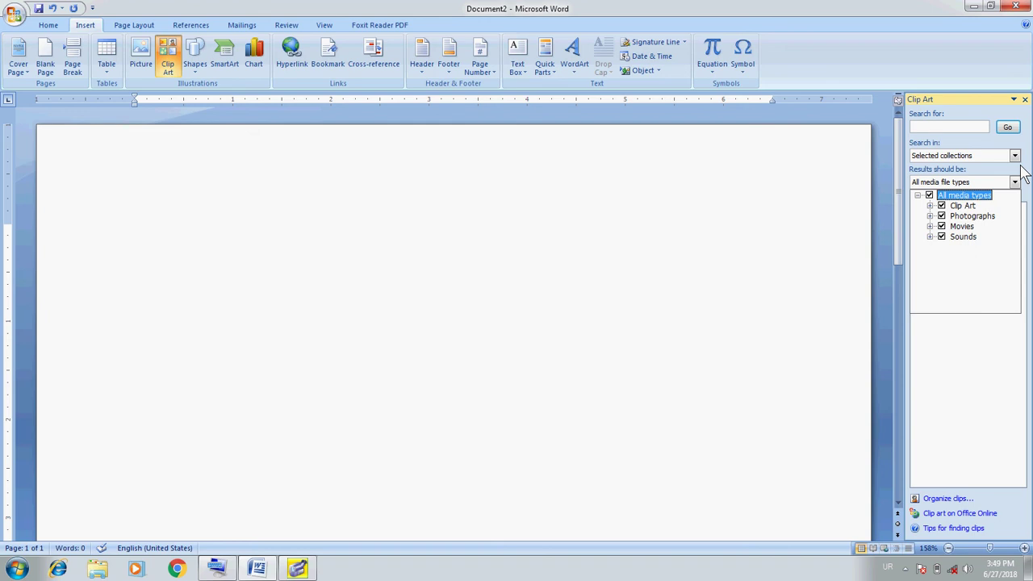
pyautogui.click(1021, 166)
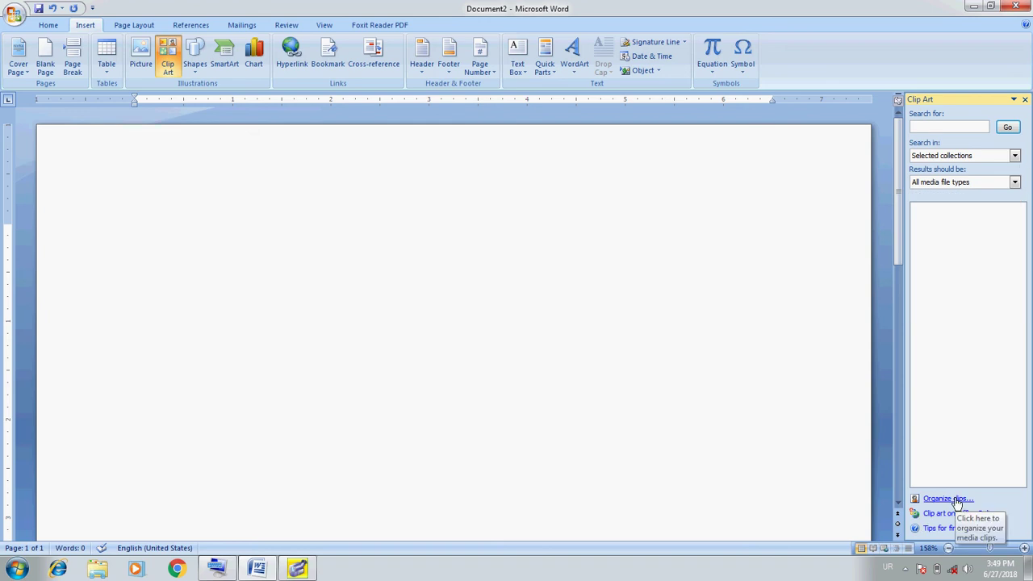
# Step: Open Clip Organizer and expand Office Collections in the Collection List
pyautogui.click(949, 499)
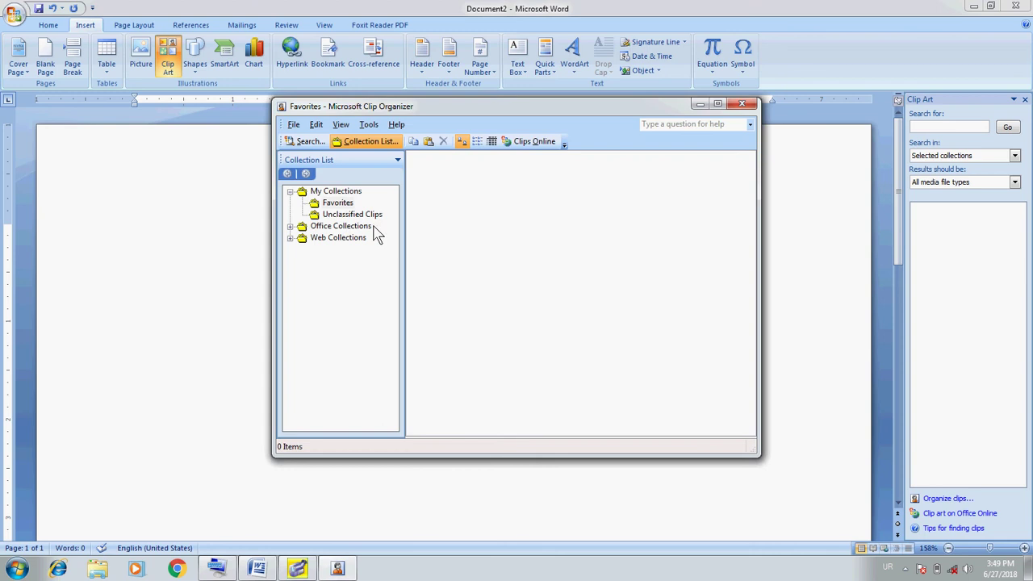
pyautogui.click(342, 215)
pyautogui.doubleClick(343, 227)
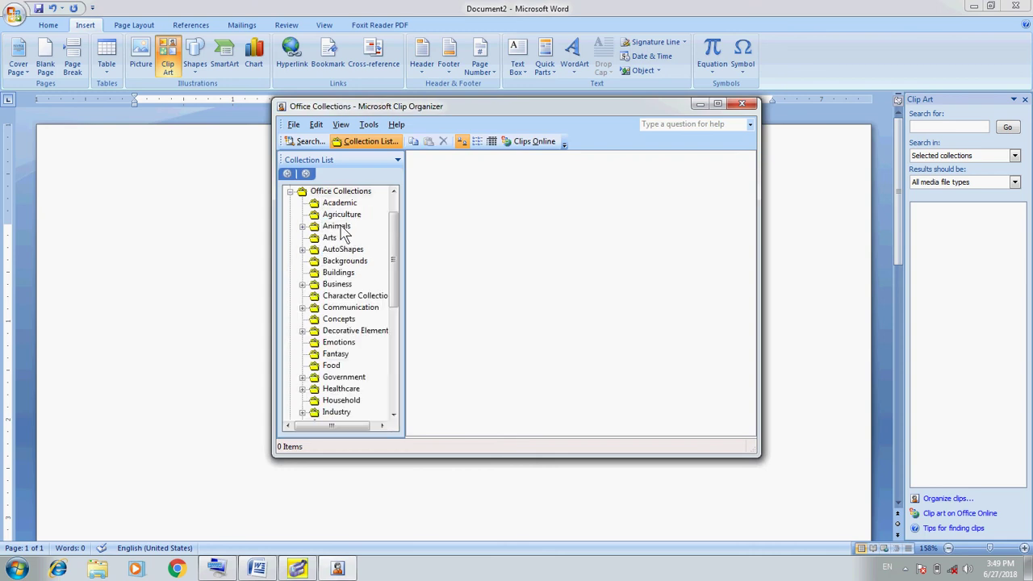
pyautogui.click(339, 228)
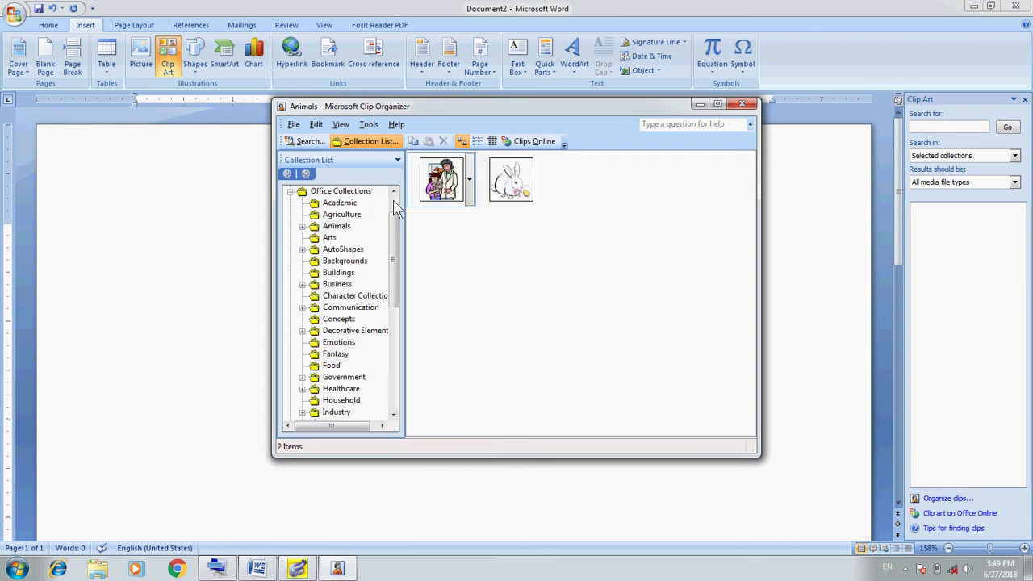
pyautogui.scroll(1, 396, 209)
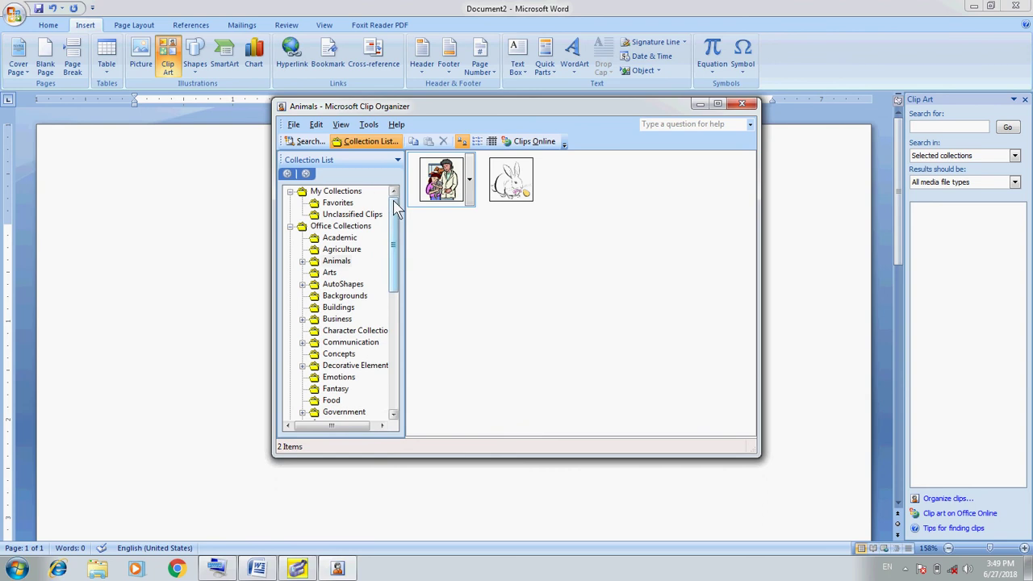
pyautogui.click(289, 192)
pyautogui.click(289, 203)
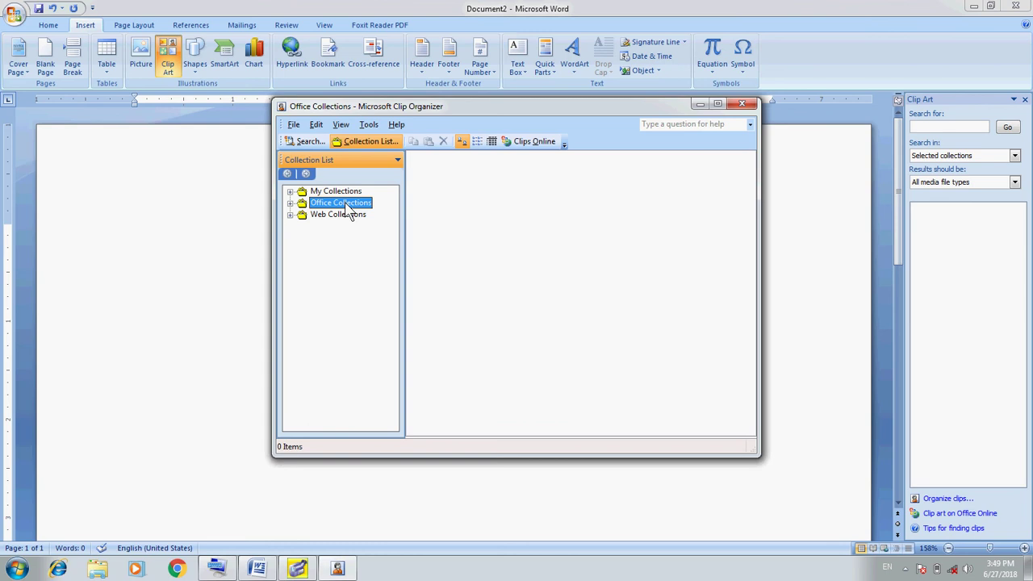
pyautogui.doubleClick(345, 204)
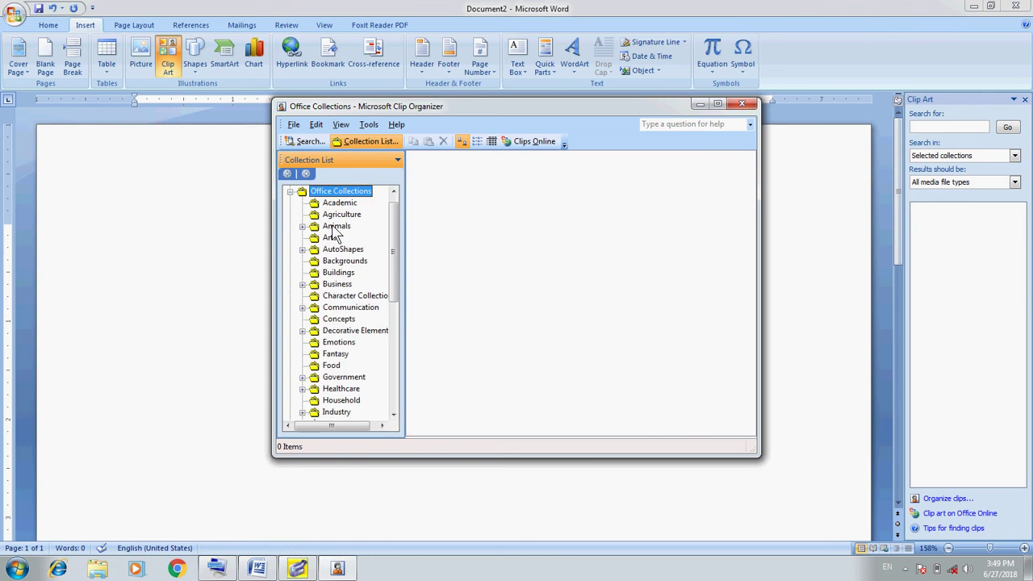
# Step: Browse the Office collections from Animals through Government, stopping at Healthcare's three clips
pyautogui.click(335, 226)
pyautogui.click(342, 214)
pyautogui.click(346, 203)
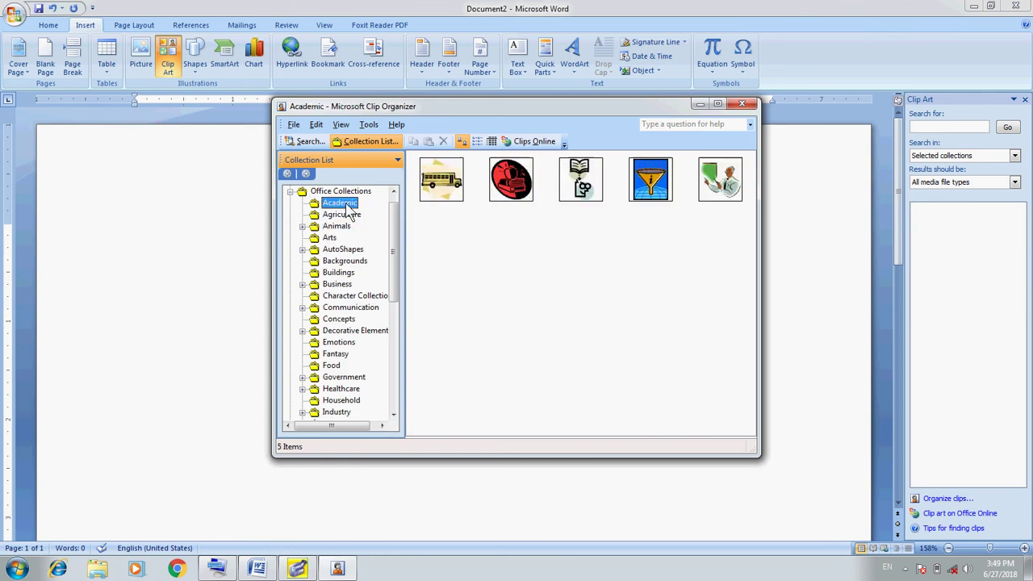
pyautogui.click(345, 275)
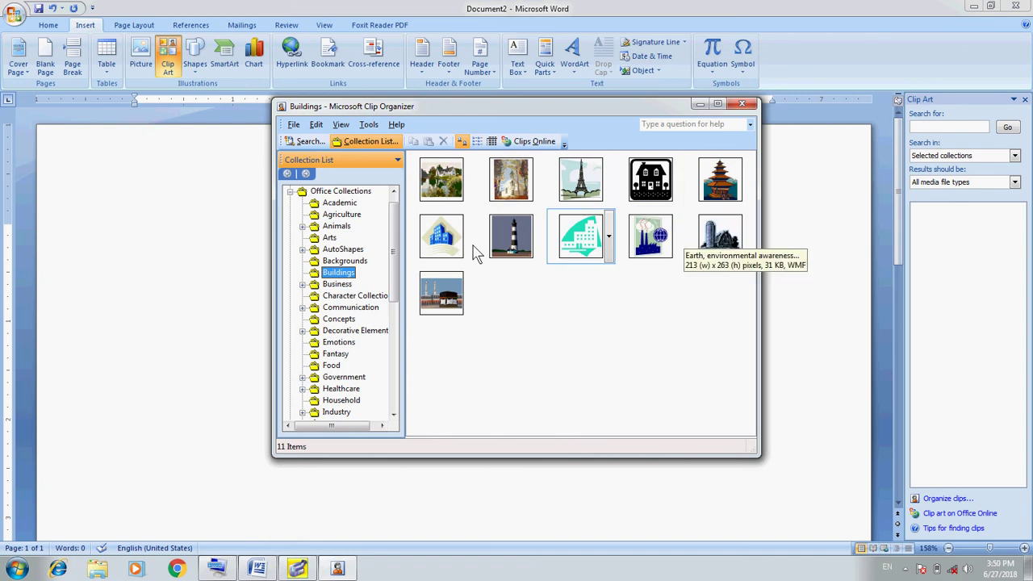
pyautogui.click(339, 284)
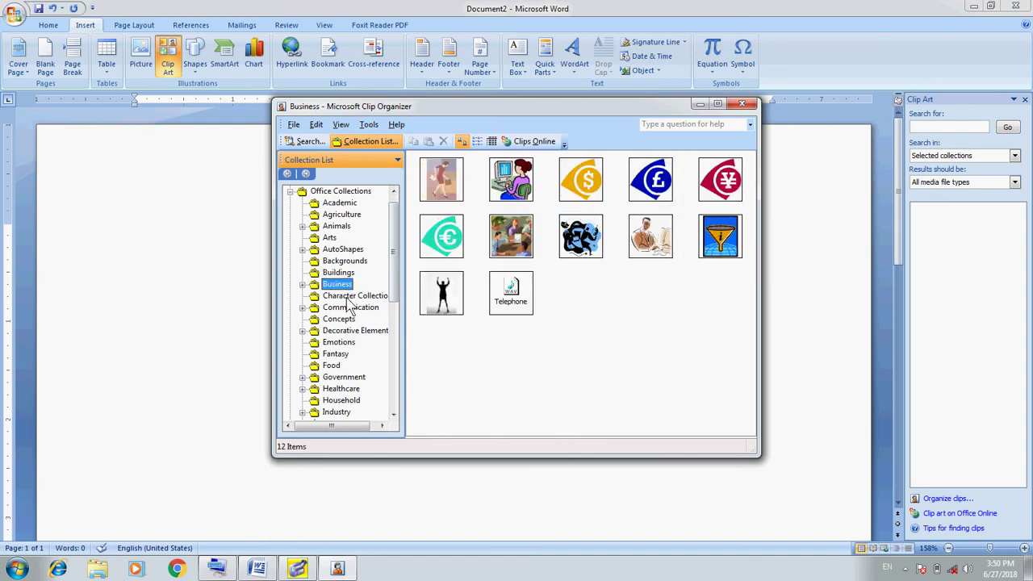
pyautogui.click(350, 297)
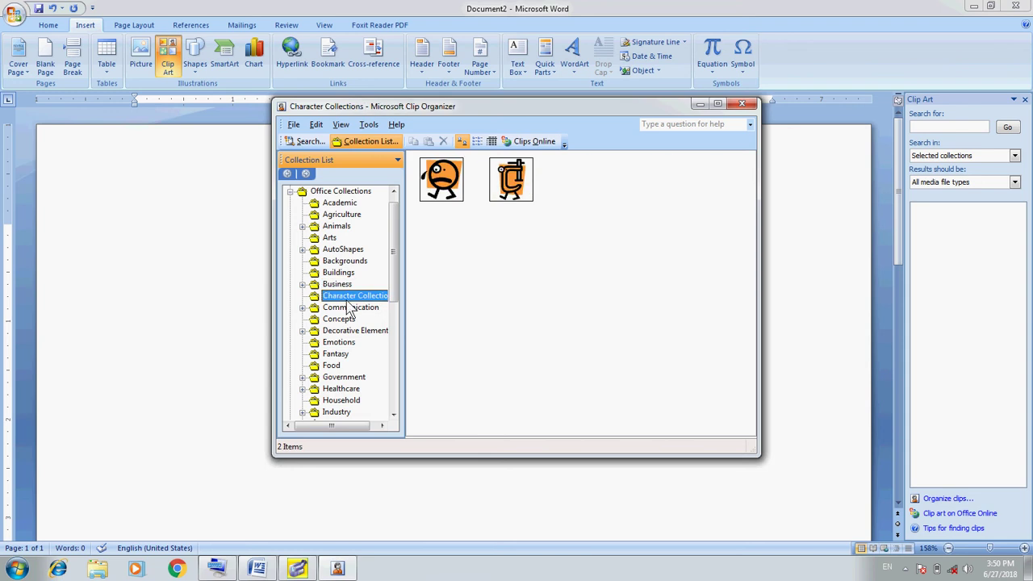
pyautogui.click(351, 308)
pyautogui.click(349, 319)
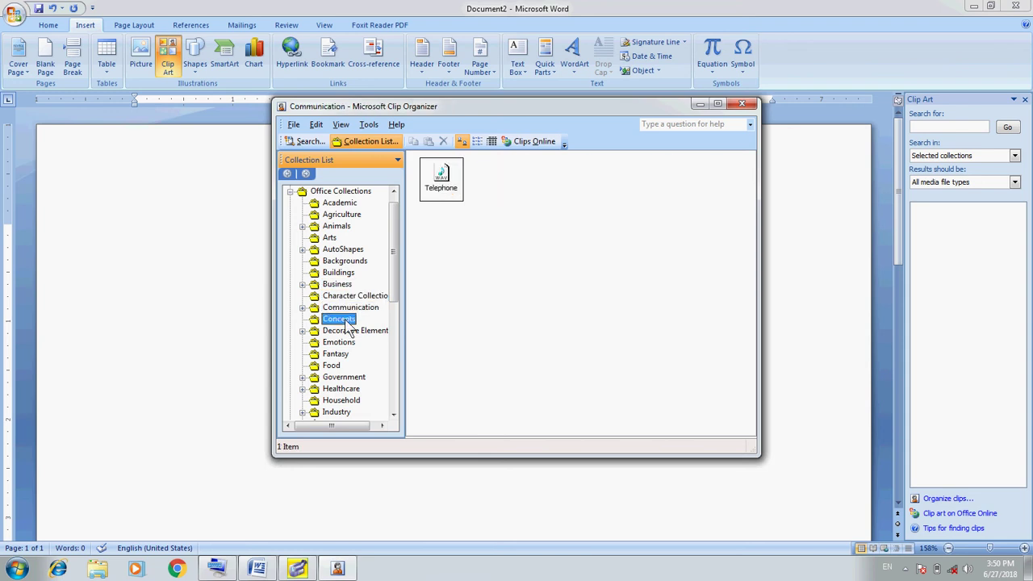
pyautogui.click(345, 332)
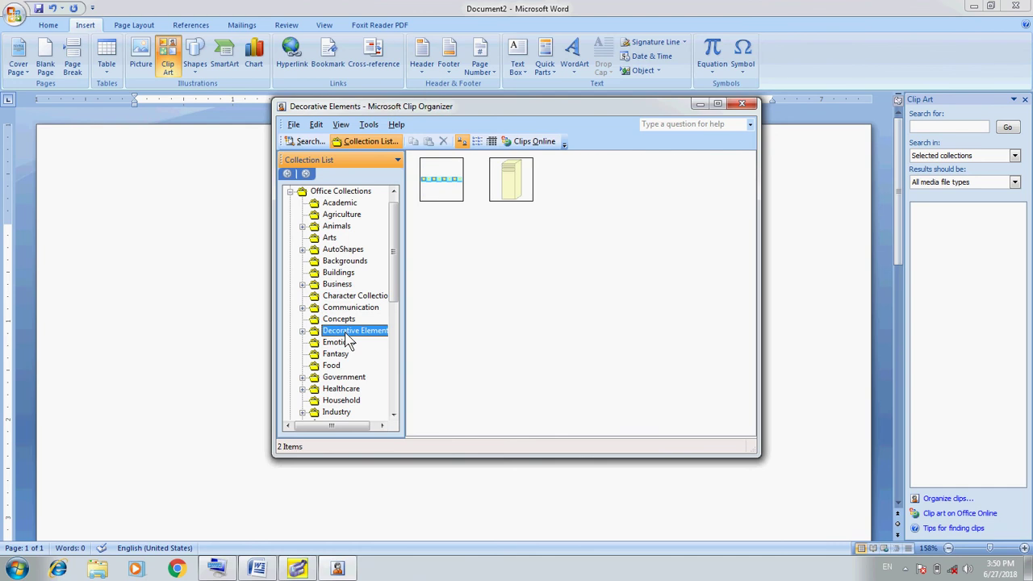
pyautogui.click(346, 343)
pyautogui.click(347, 355)
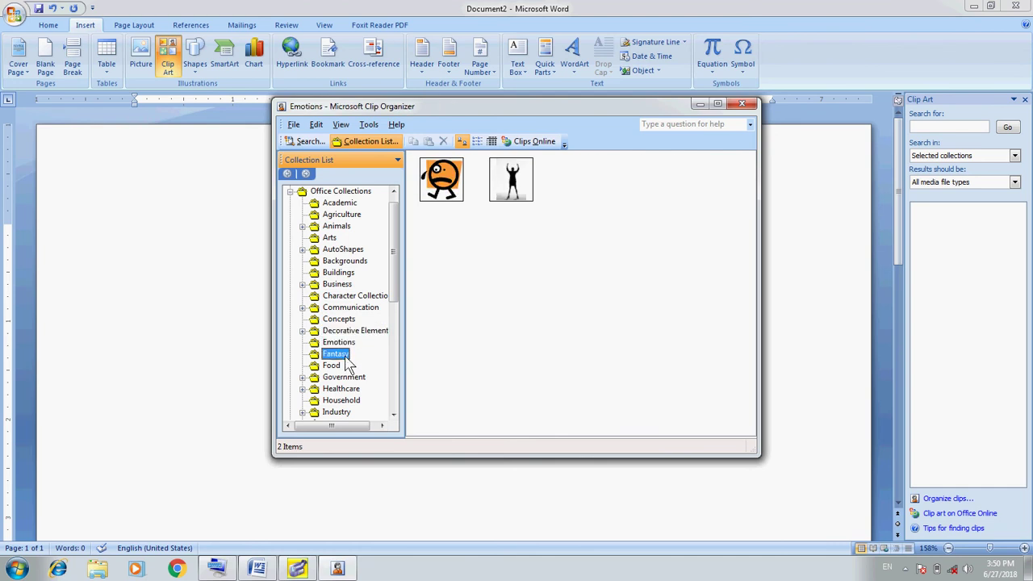
pyautogui.click(336, 368)
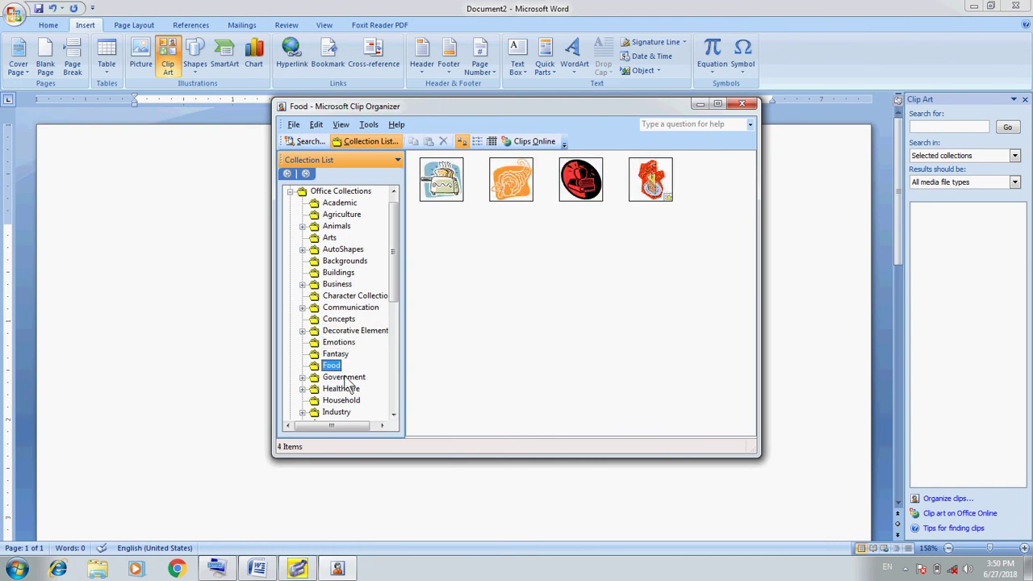
pyautogui.click(343, 377)
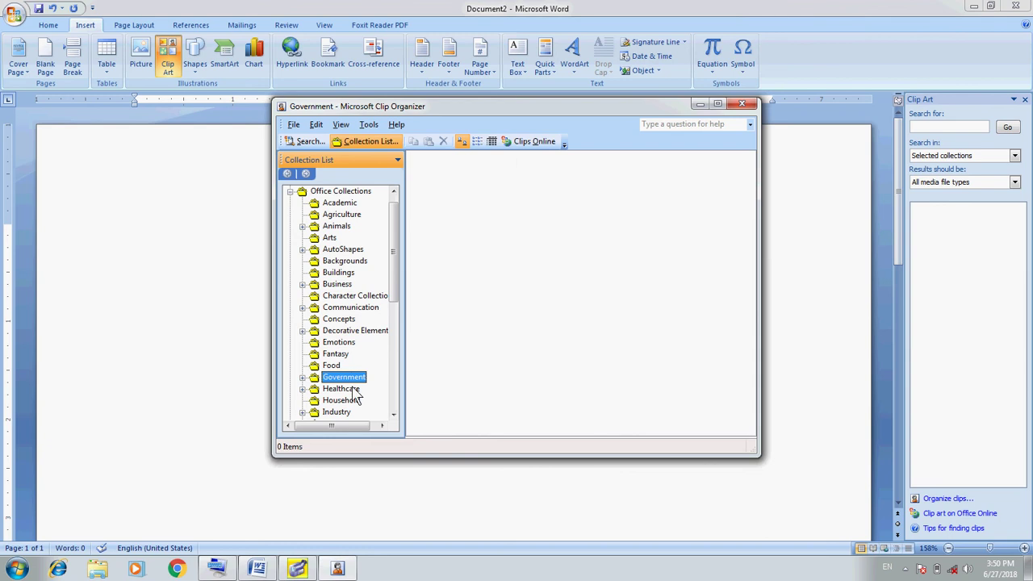
pyautogui.click(349, 390)
pyautogui.moveTo(585, 191)
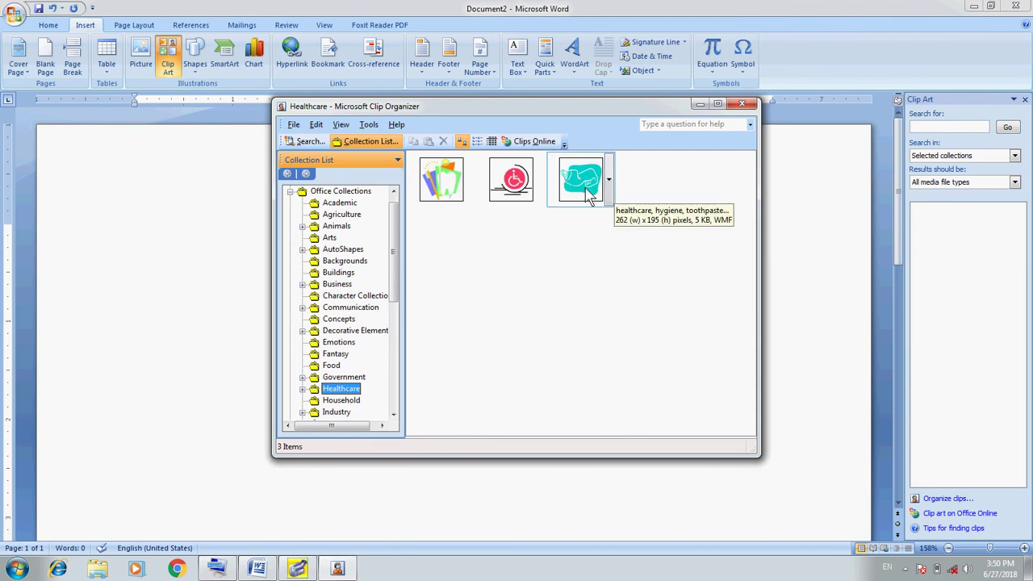
# Step: Copy the toothpaste clip and paste into Word, undoing the wrongly pasted Urdu sentence
pyautogui.click(607, 191)
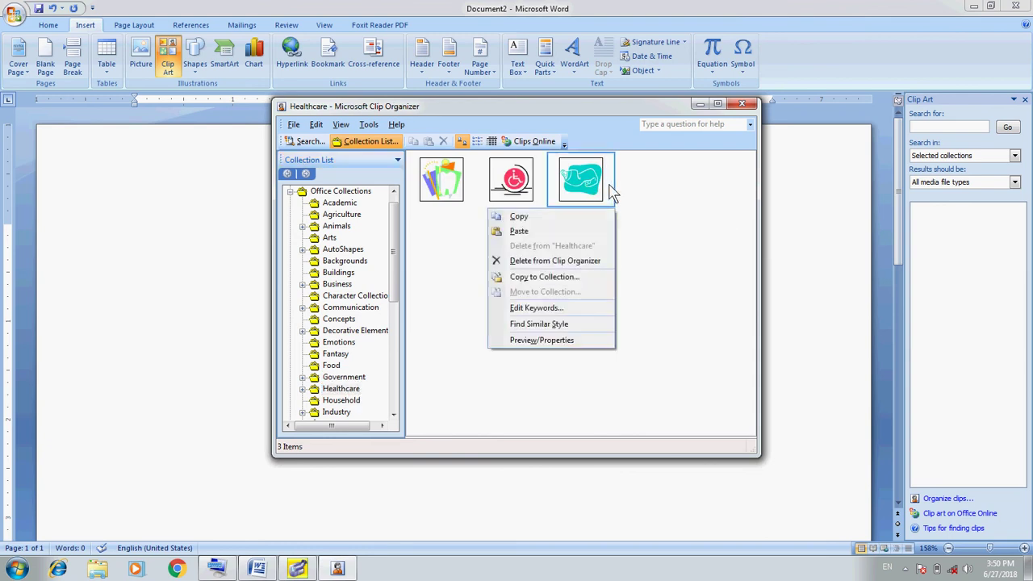
pyautogui.click(537, 218)
pyautogui.click(684, 8)
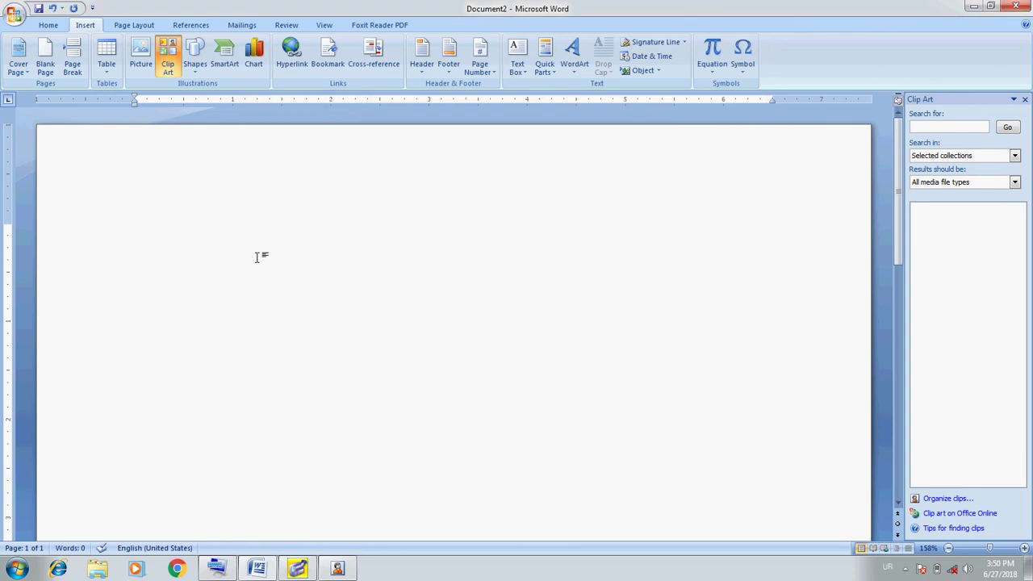
pyautogui.hotkey('ctrl', 'v')
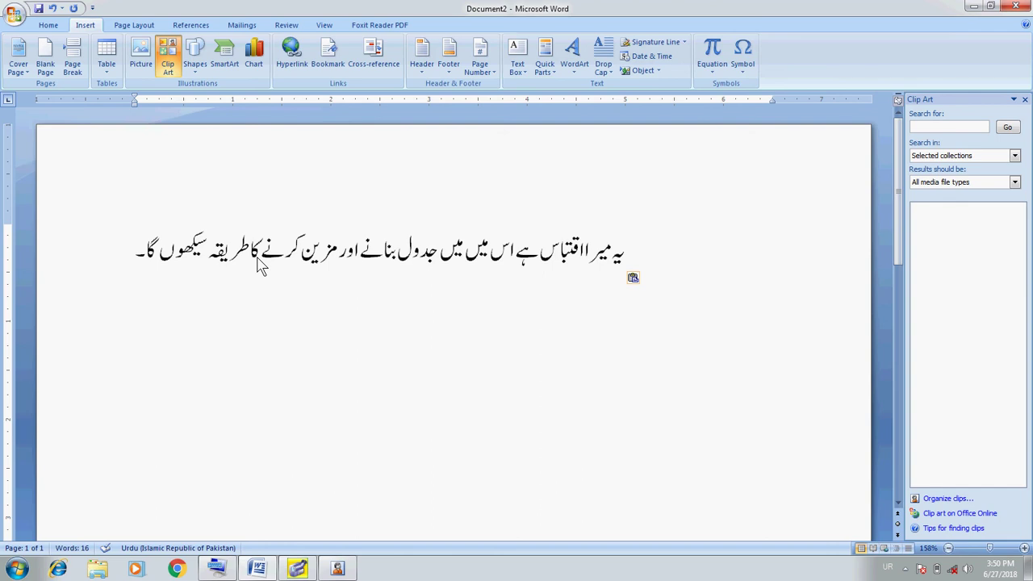
pyautogui.hotkey('ctrl', 'z')
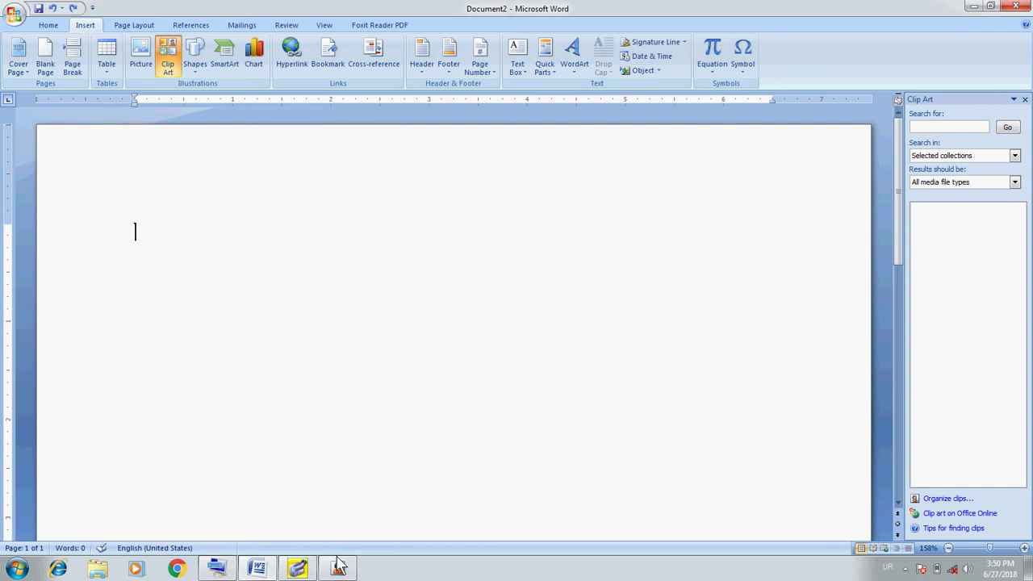
# Step: Copy the toothpaste clip again from Clip Organizer and return to Word
pyautogui.click(338, 565)
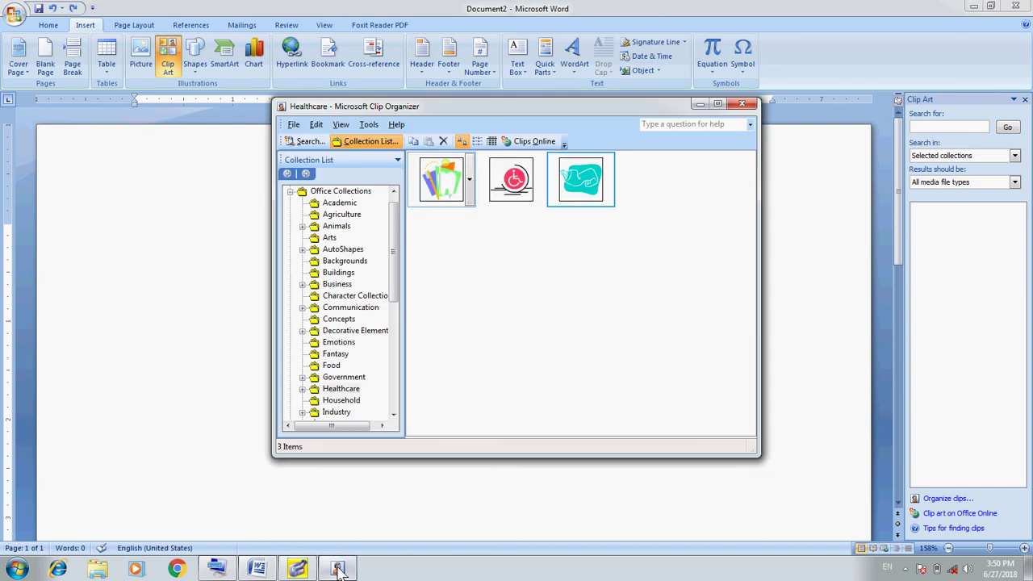
pyautogui.click(610, 184)
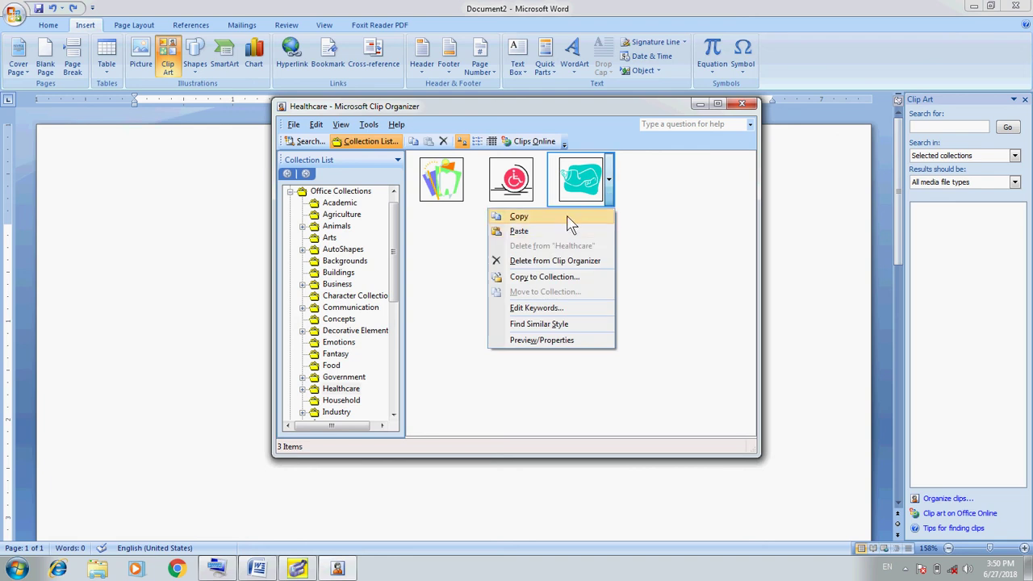
pyautogui.click(568, 217)
pyautogui.click(610, 185)
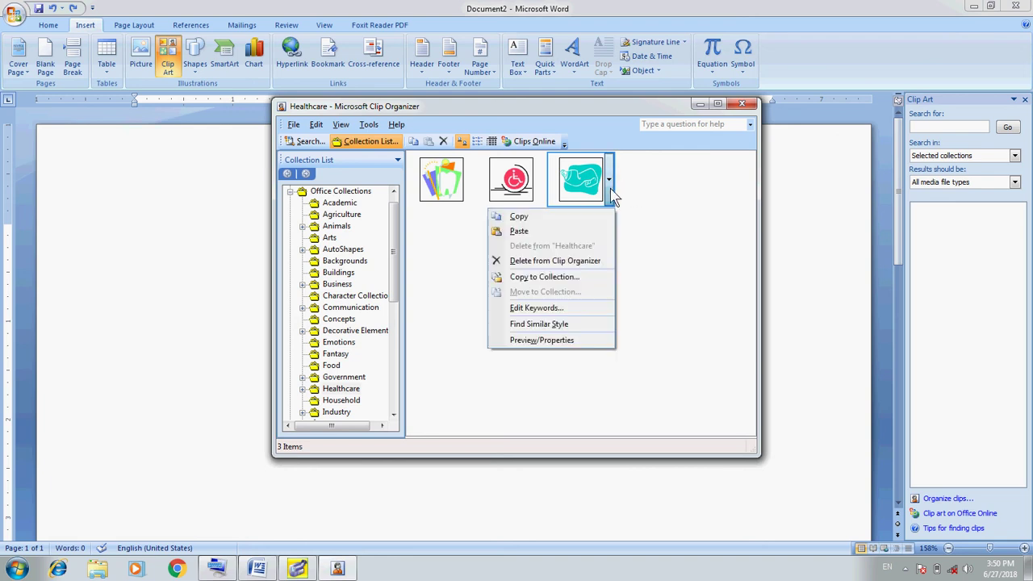
pyautogui.click(557, 234)
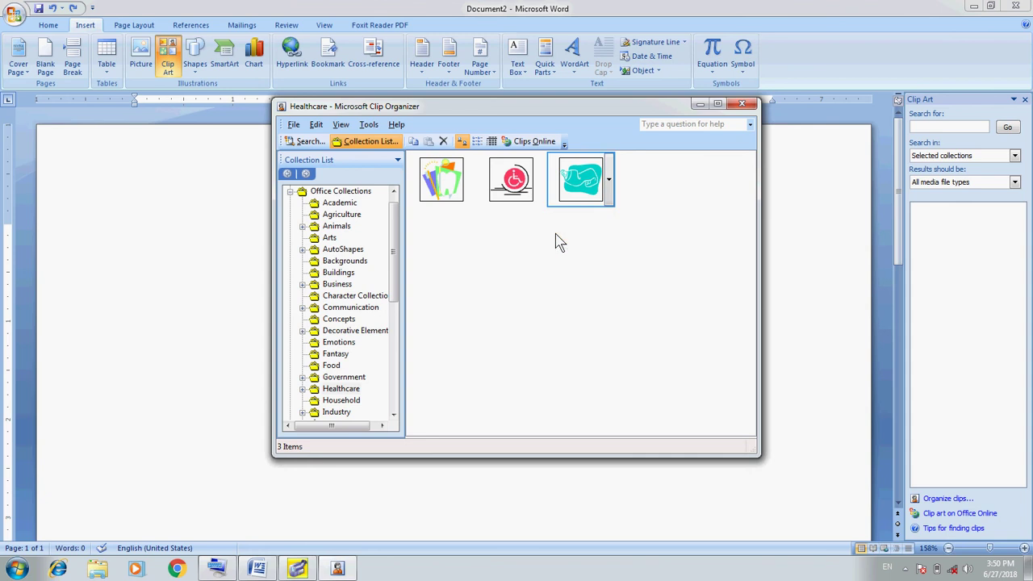
pyautogui.click(149, 284)
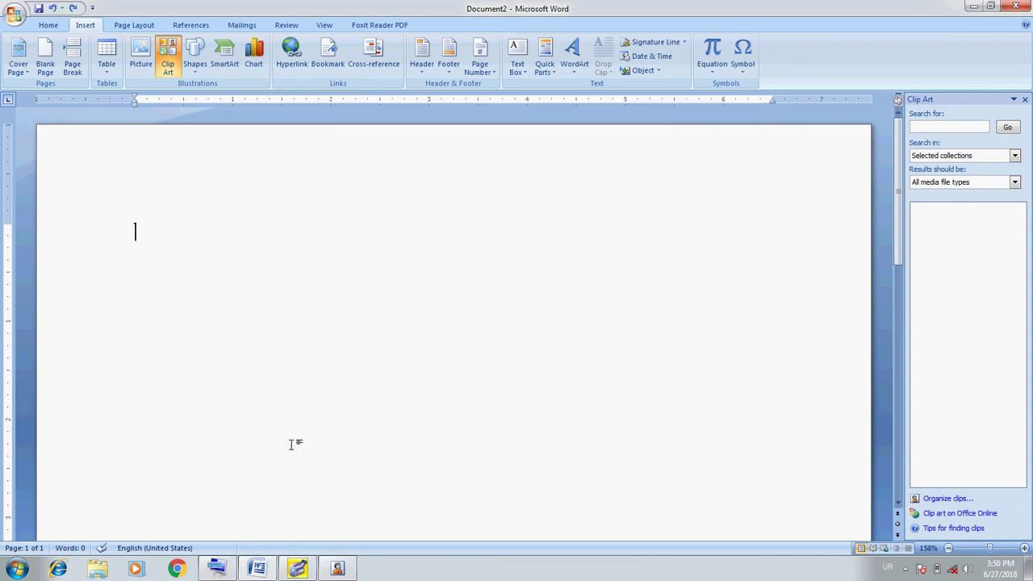
# Step: Copy the toothpaste clip once more and paste it at the start of the page
pyautogui.click(339, 569)
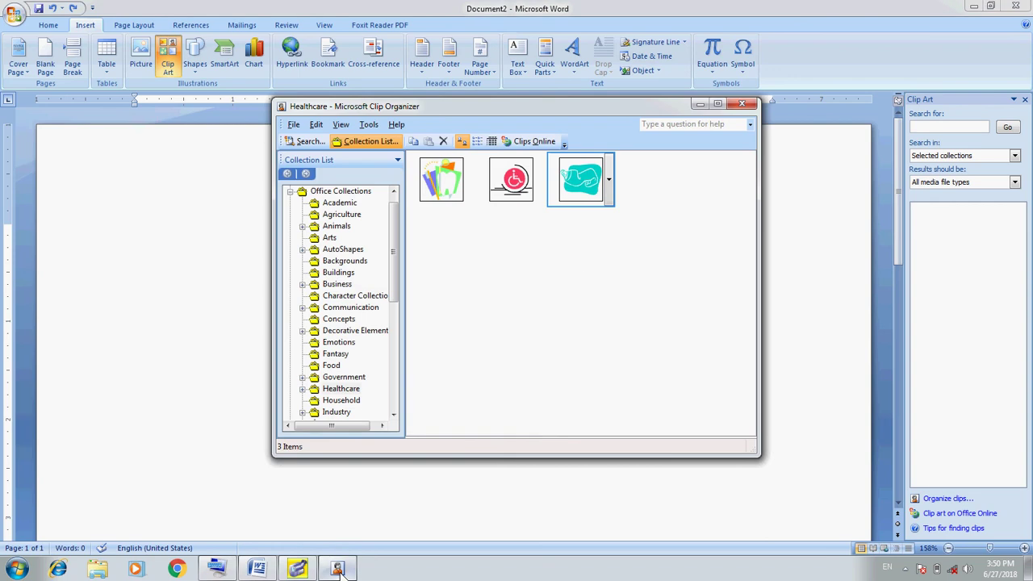
pyautogui.click(609, 187)
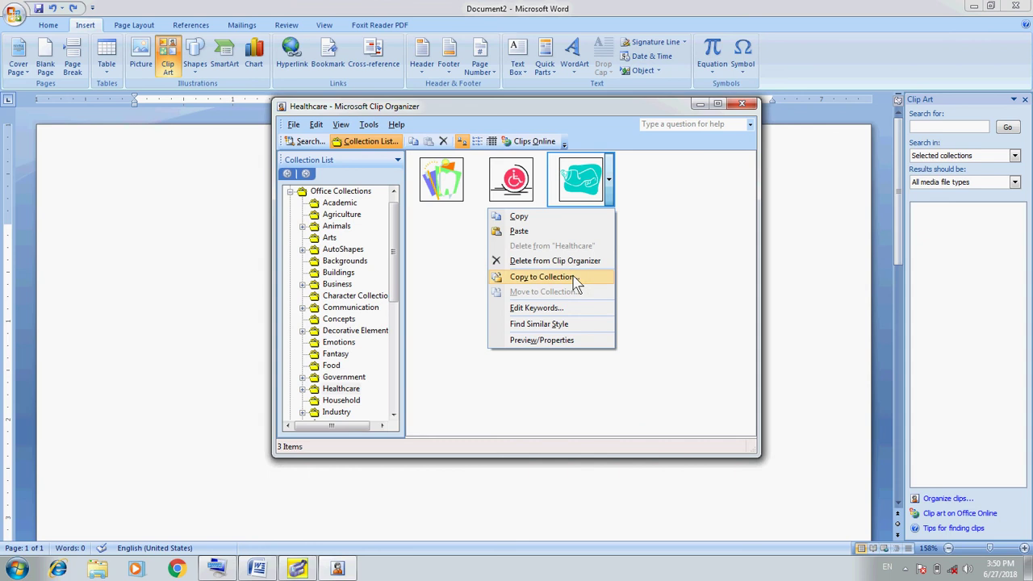
pyautogui.click(517, 216)
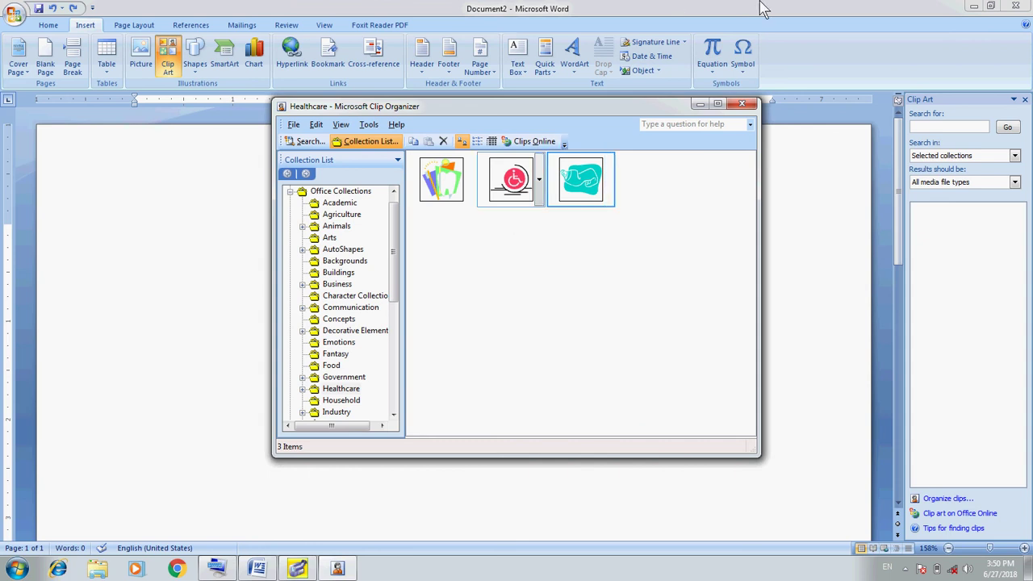
pyautogui.click(194, 246)
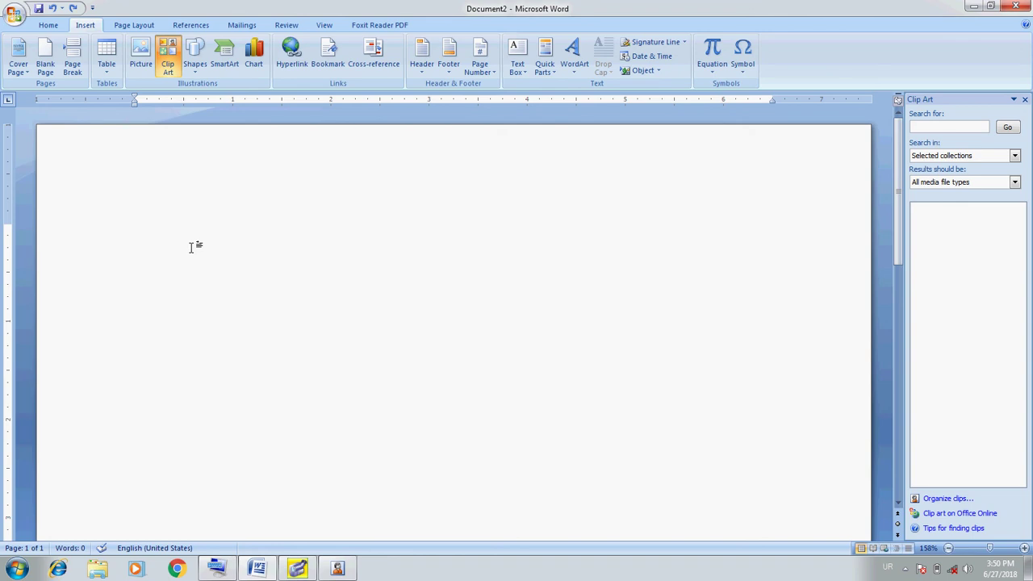
pyautogui.hotkey('ctrl', 'v')
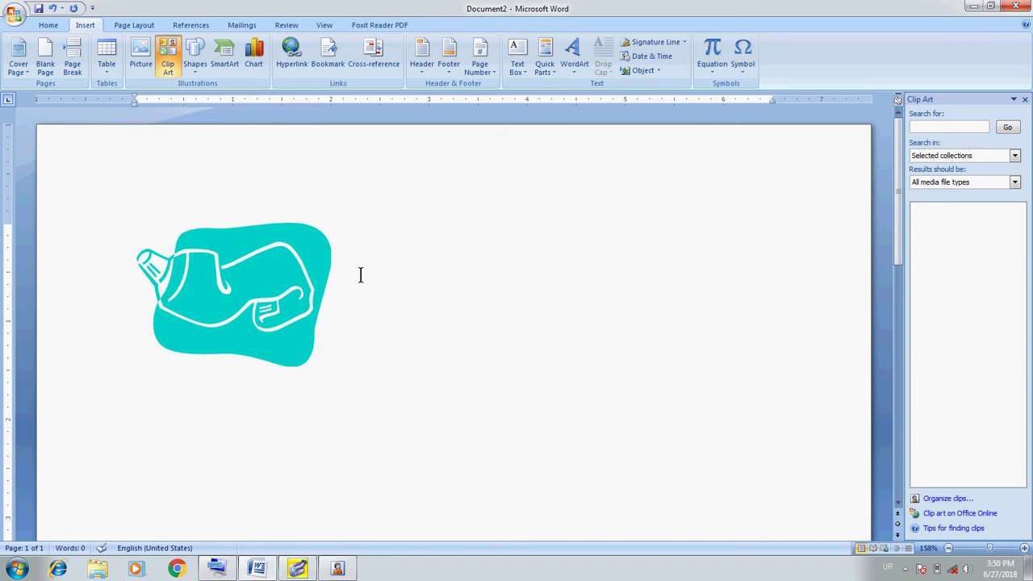
pyautogui.click(248, 296)
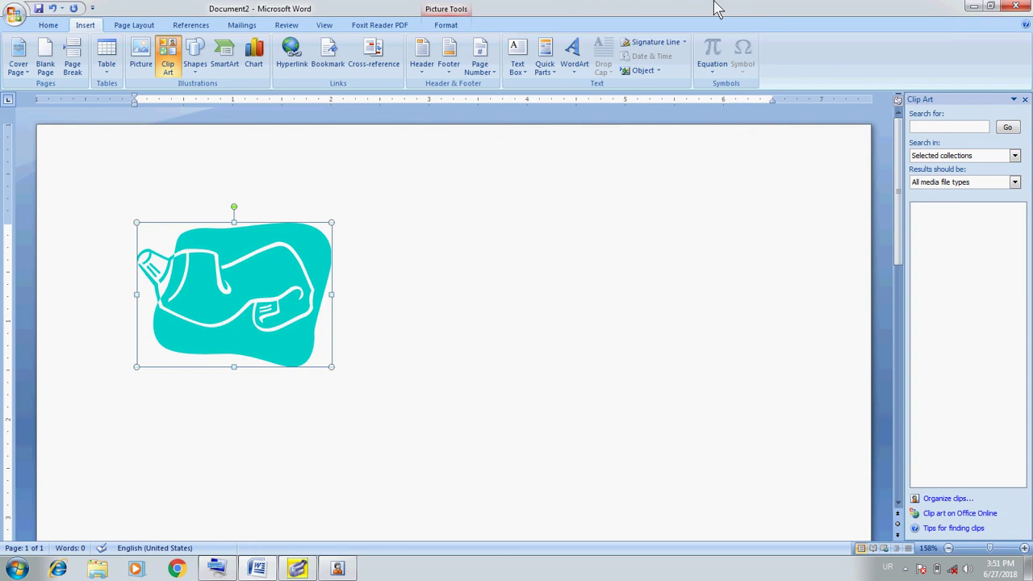
# Step: Select the toothpaste clip, preview the Position gallery without applying, and show Text Wrapping choices
pyautogui.doubleClick(274, 288)
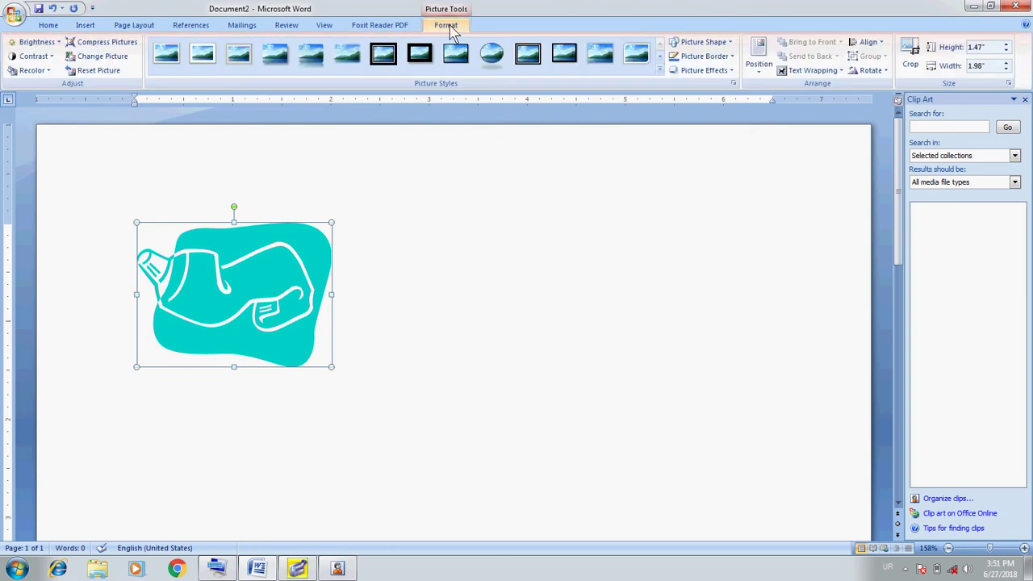
pyautogui.click(760, 71)
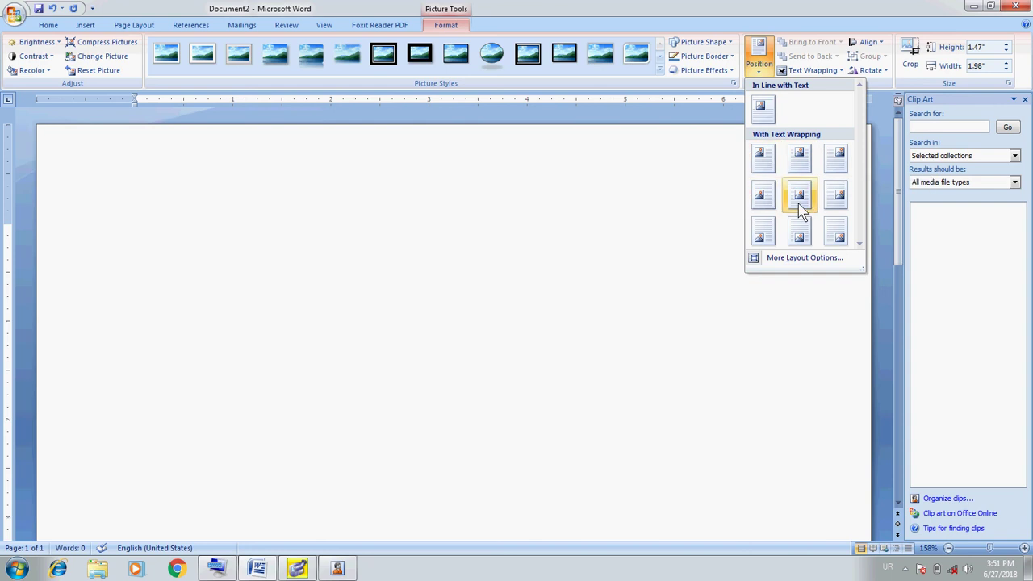
pyautogui.click(835, 4)
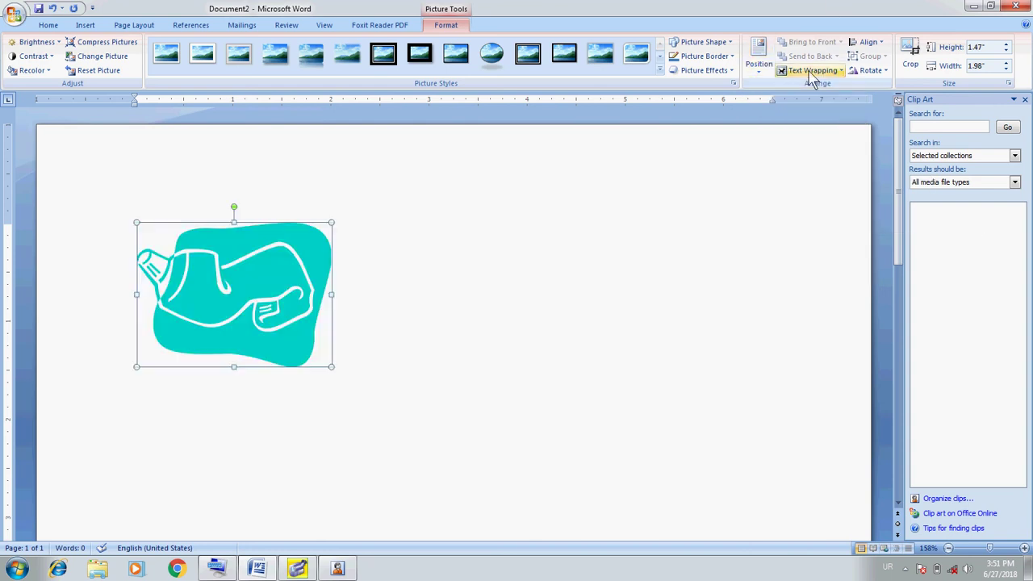
pyautogui.click(841, 71)
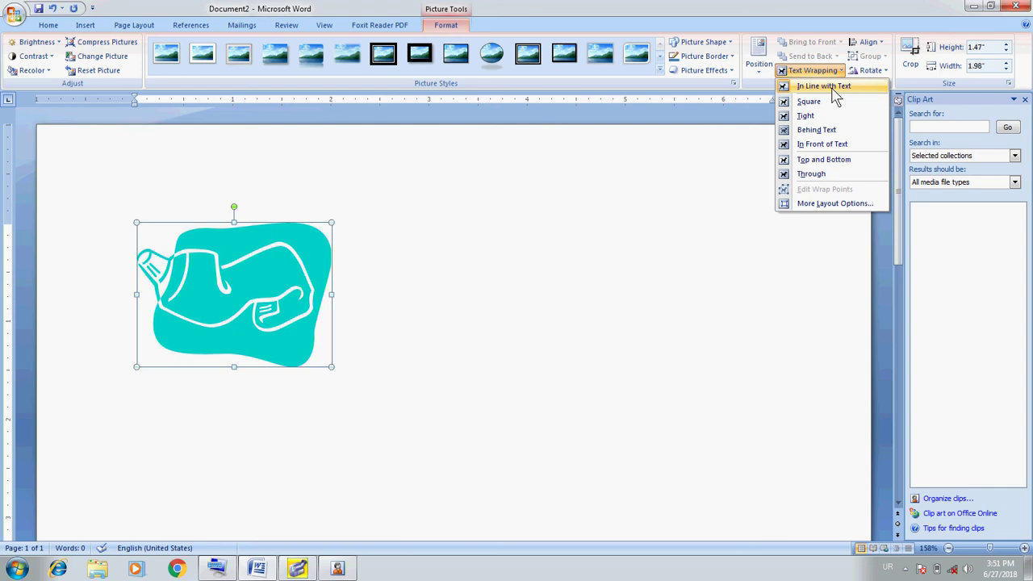
# Step: Type 'text editing with picture' beside the clip art, removing stray Urdu characters
pyautogui.click(377, 290)
pyautogui.click(347, 329)
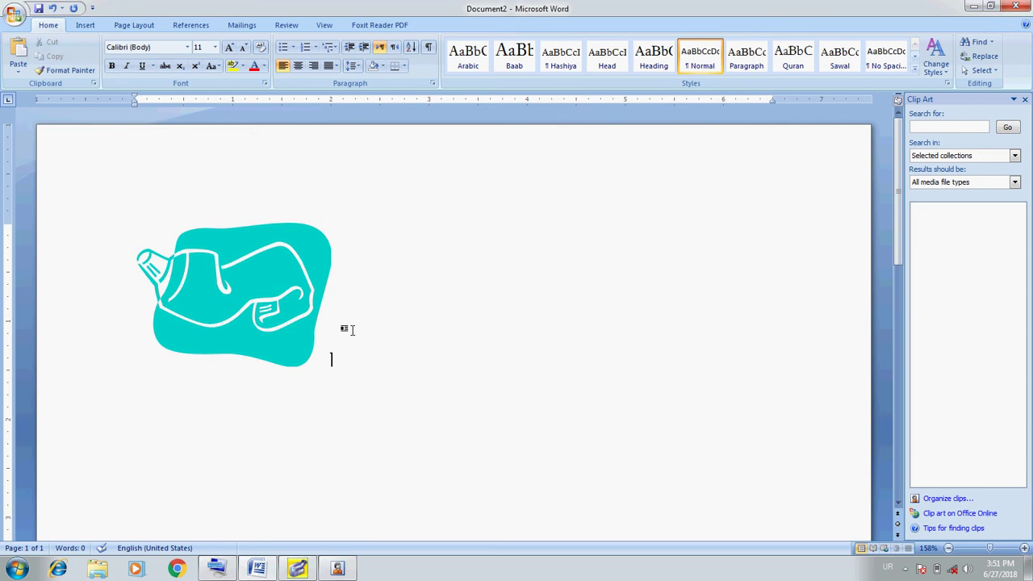
pyautogui.hotkey('alt', 'shift')
pyautogui.write('تع')
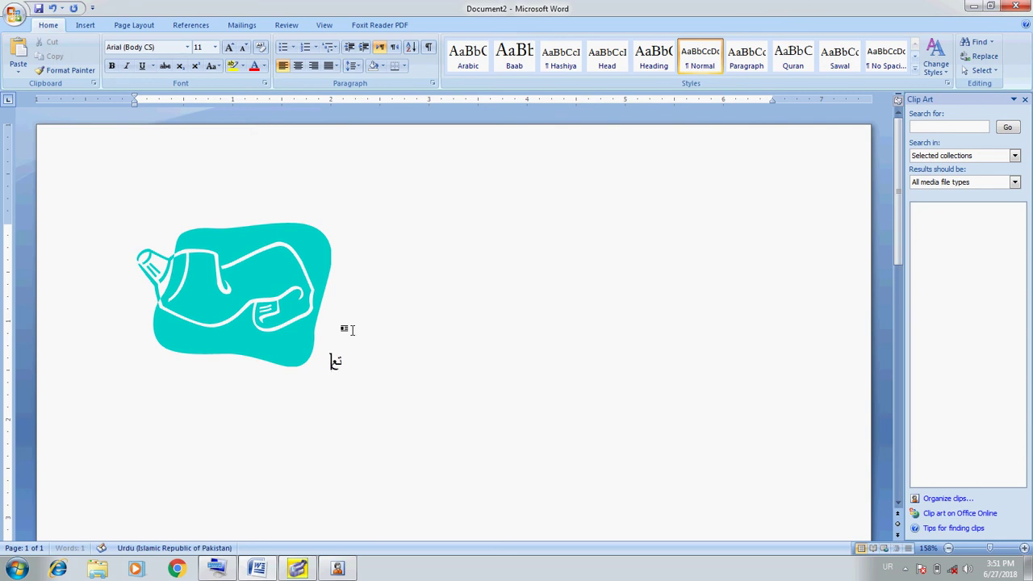
pyautogui.press('BackSpace')
pyautogui.press('BackSpace')
pyautogui.hotkey('alt', 'shift')
pyautogui.write('te')
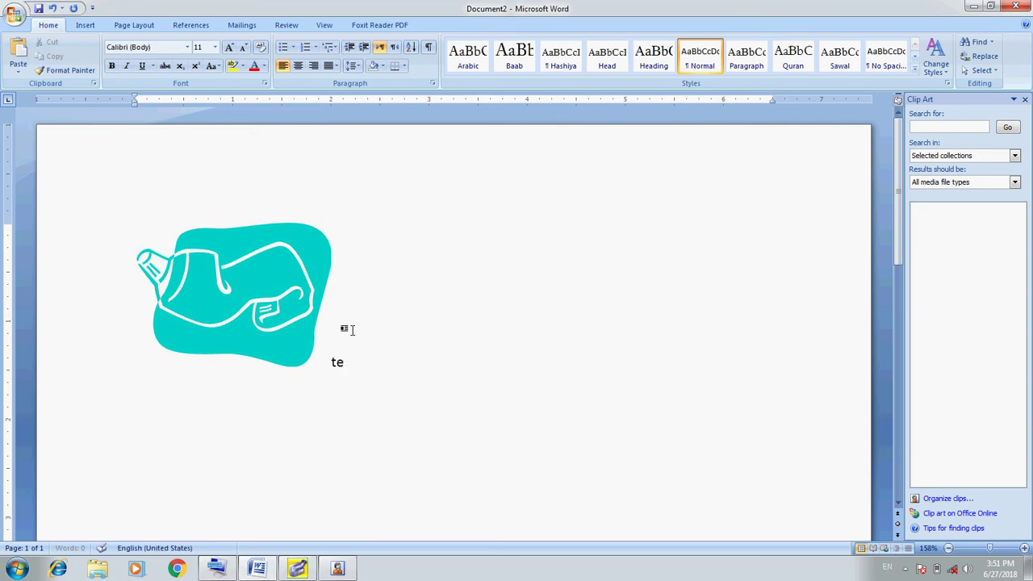
pyautogui.write('xt editi')
pyautogui.write('ng with p')
pyautogui.write('ic')
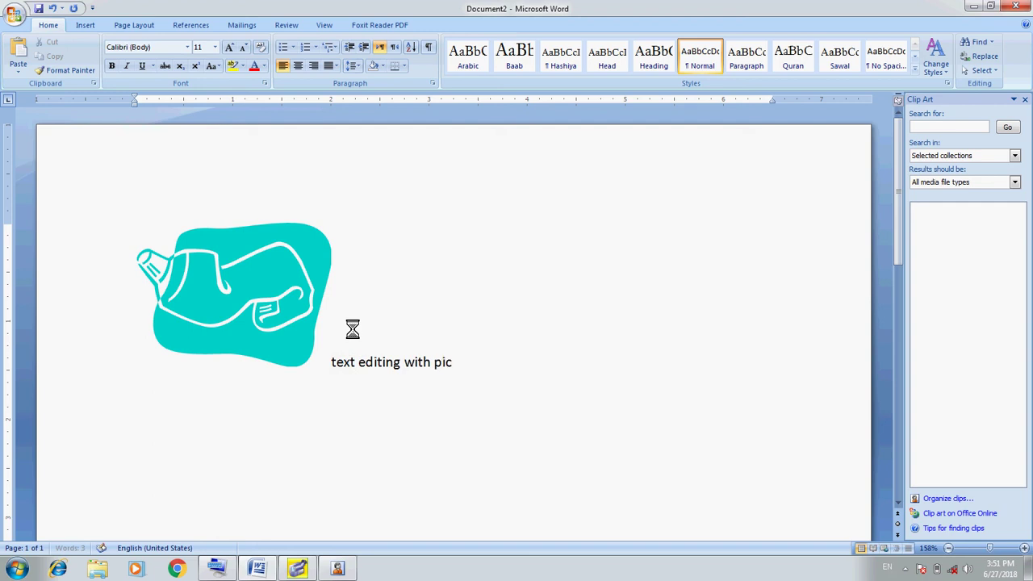
pyautogui.write('ture')
# Step: Paste repeated copies of the sentence until the paragraph spans seven lines
pyautogui.hotkey('ctrl', 'a')
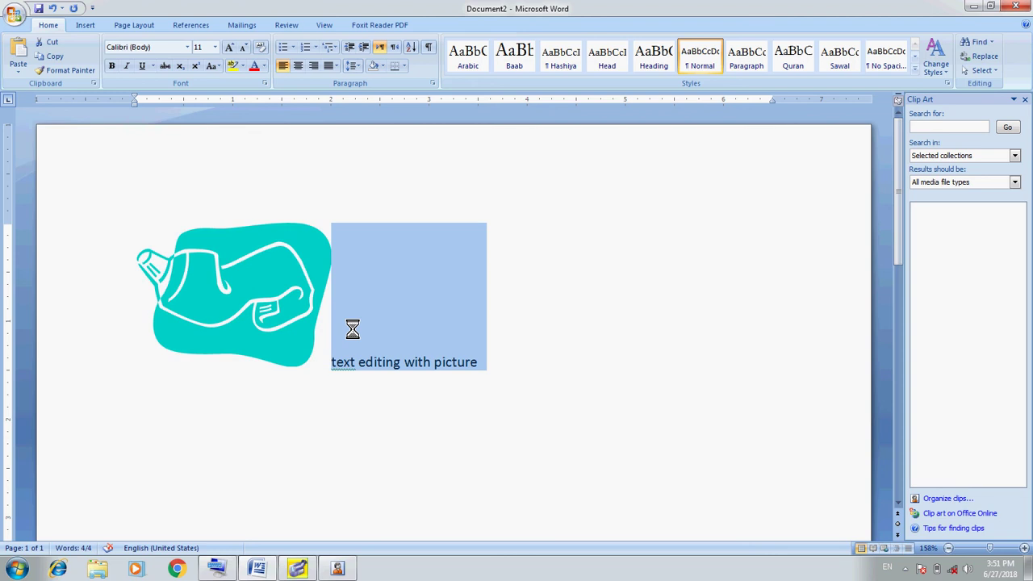
pyautogui.press('Right')
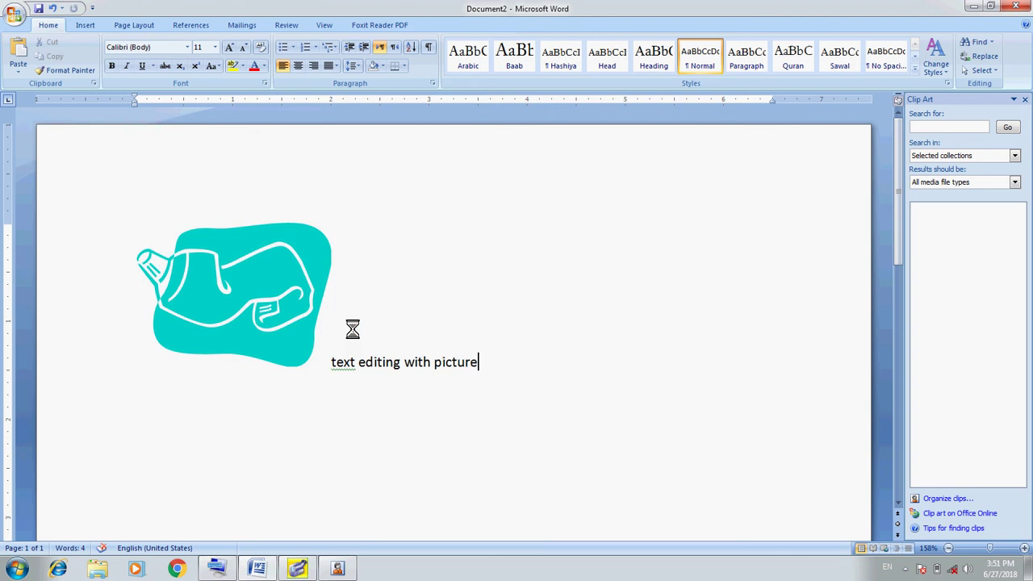
pyautogui.hotkey('ctrl', 'v')
pyautogui.hotkey('ctrl', 'v')
pyautogui.hotkey('ctrl', 'v')
pyautogui.hotkey('ctrl', 'v')
pyautogui.hotkey('ctrl', 'v')
pyautogui.hotkey('ctrl', 'v')
pyautogui.hotkey('ctrl', 'v')
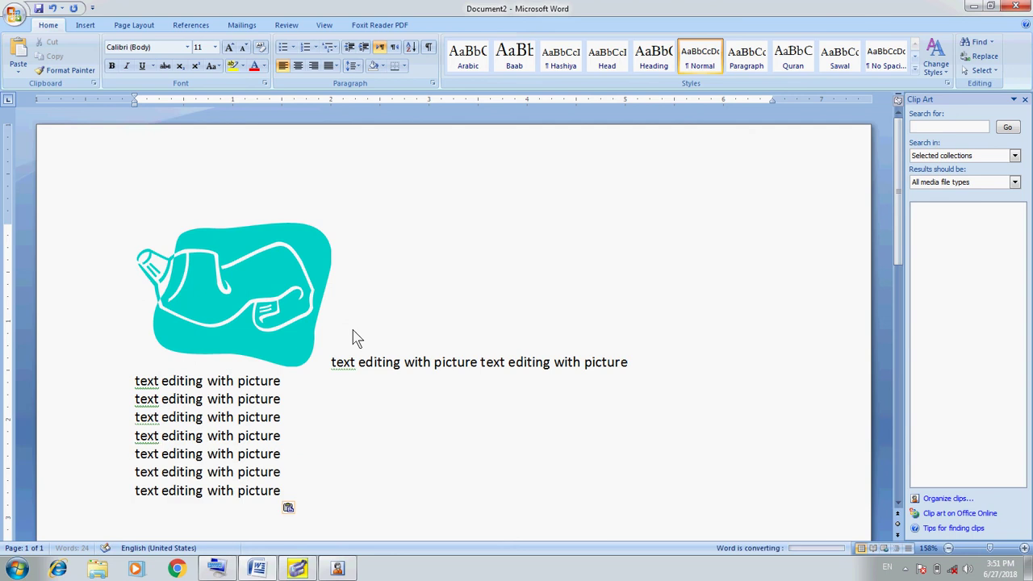
pyautogui.hotkey('ctrl', 'v')
pyautogui.hotkey('ctrl', 'v')
pyautogui.hotkey('ctrl', 'v')
pyautogui.hotkey('ctrl', 'z')
pyautogui.hotkey('ctrl', 'z')
pyautogui.hotkey('ctrl', 'z')
pyautogui.hotkey('ctrl', 'z')
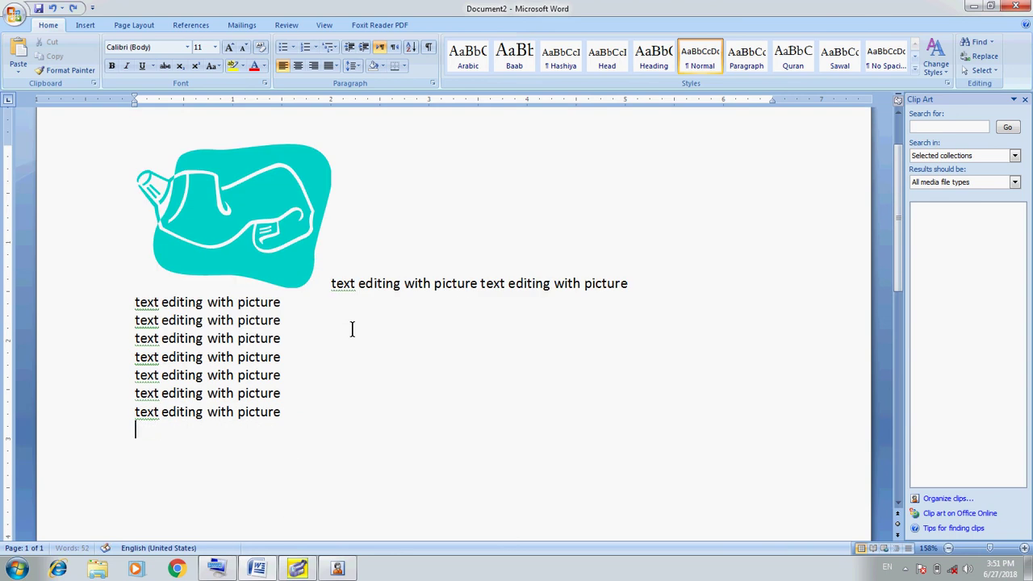
pyautogui.hotkey('ctrl', 'z')
pyautogui.hotkey('ctrl', 'z')
pyautogui.hotkey('ctrl', 'z')
pyautogui.hotkey('ctrl', 'z')
pyautogui.hotkey('ctrl', 'z')
pyautogui.hotkey('ctrl', 'z')
pyautogui.hotkey('ctrl', 'z')
pyautogui.hotkey('ctrl', 'z')
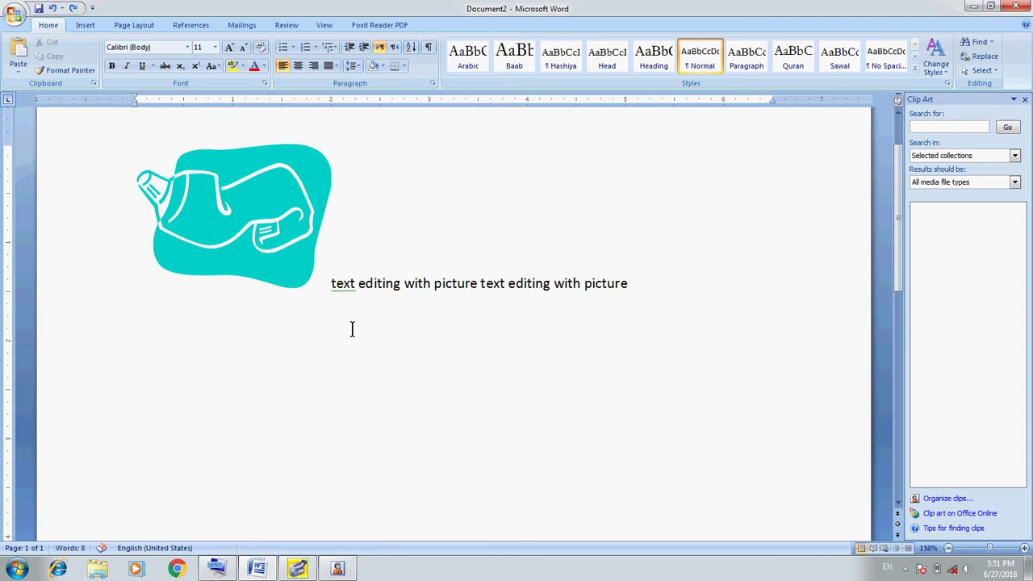
pyautogui.hotkey('ctrl', 'a')
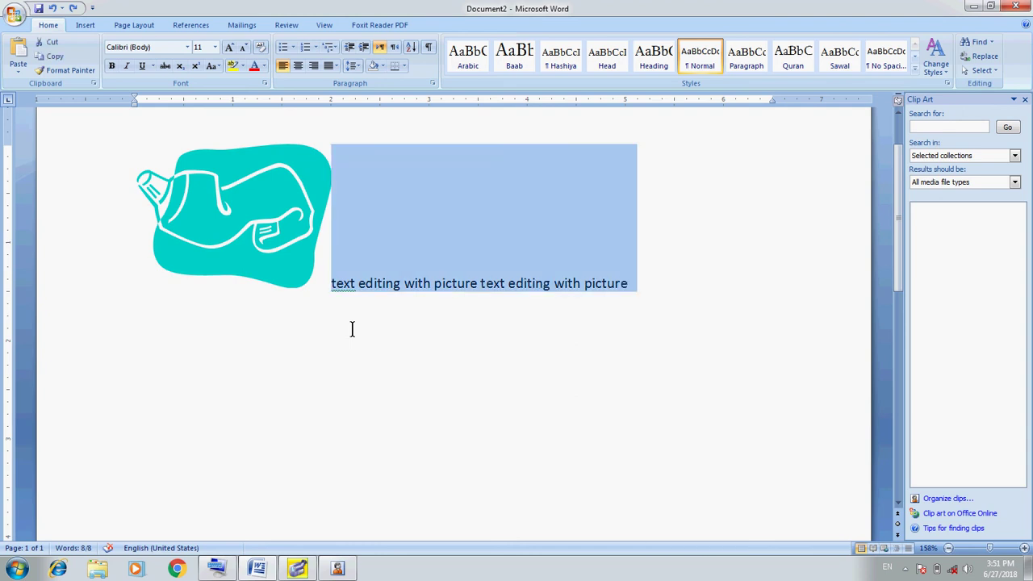
pyautogui.press('Home')
pyautogui.hotkey('shift', 'End')
pyautogui.hotkey('ctrl', 'c')
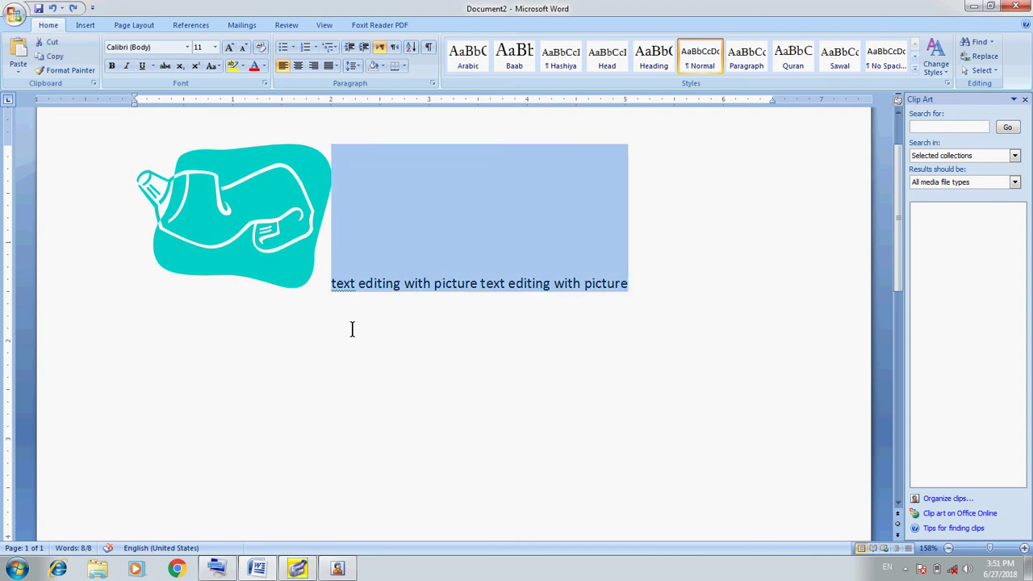
pyautogui.press('End')
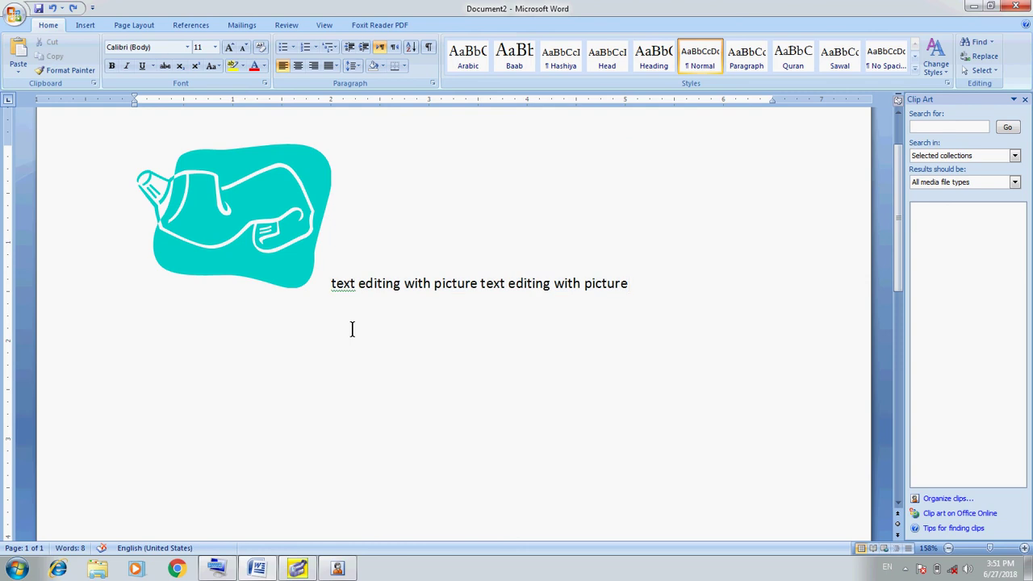
pyautogui.hotkey('ctrl', 'v')
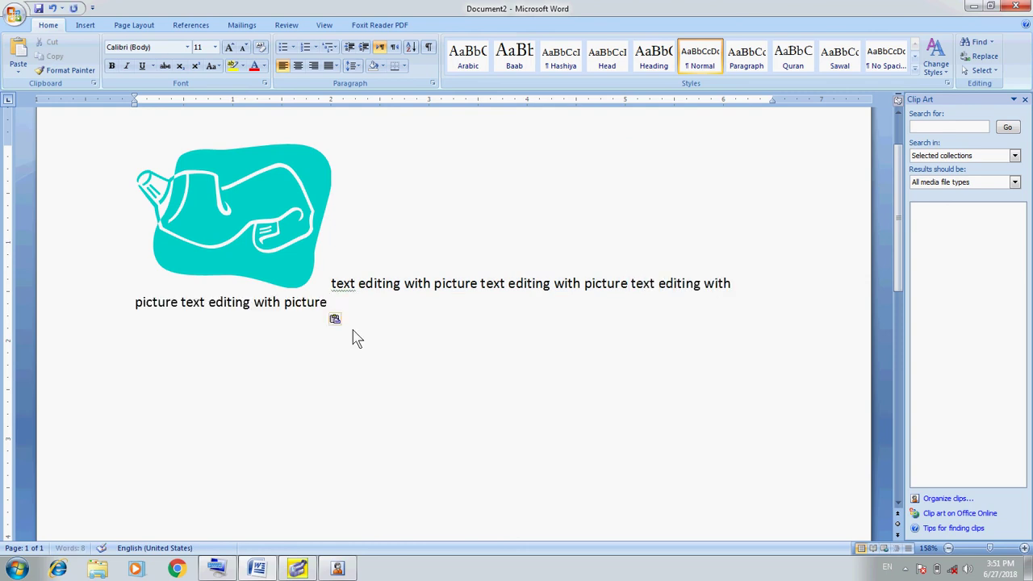
pyautogui.hotkey('ctrl', 'v')
pyautogui.hotkey('ctrl', 'v')
pyautogui.hotkey('ctrl', 'v')
pyautogui.hotkey('ctrl', 'v')
pyautogui.hotkey('ctrl', 'v')
pyautogui.hotkey('ctrl', 'v')
pyautogui.hotkey('ctrl', 'v')
pyautogui.hotkey('ctrl', 'v')
pyautogui.hotkey('ctrl', 'v')
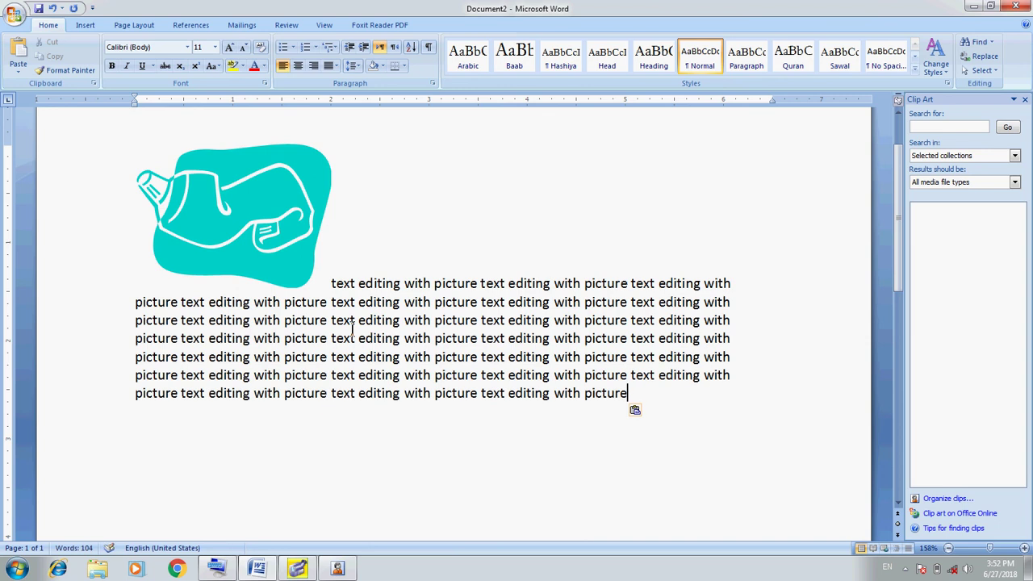
# Step: Apply Tight wrapping to the clip art and justify the paragraph with Ctrl+J
pyautogui.click(269, 255)
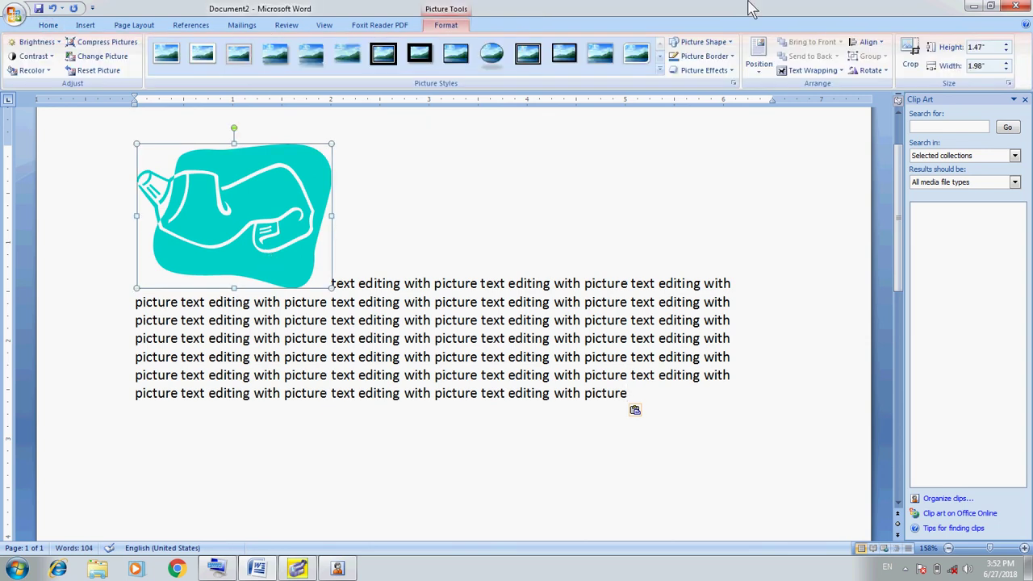
pyautogui.click(840, 72)
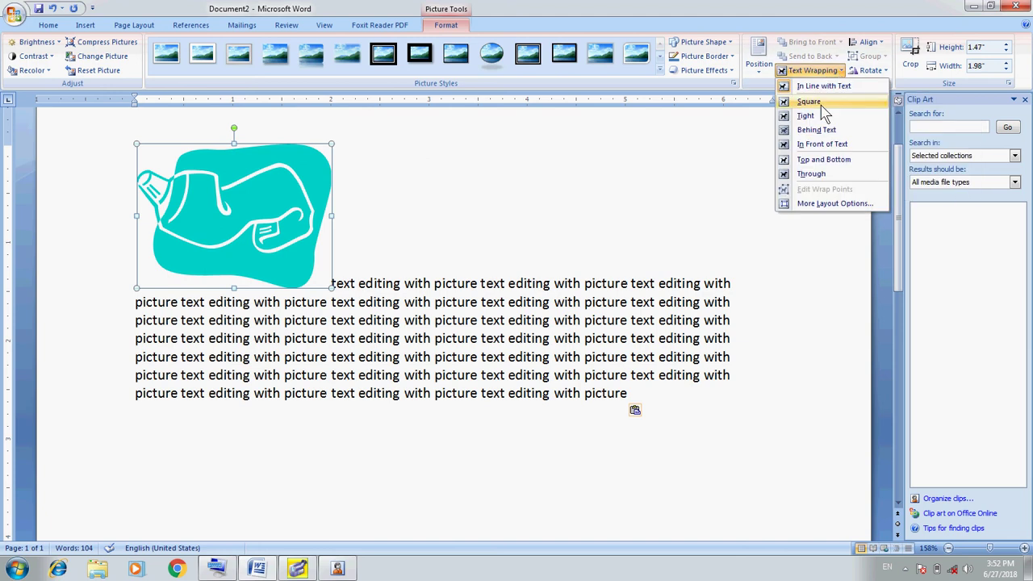
pyautogui.click(820, 116)
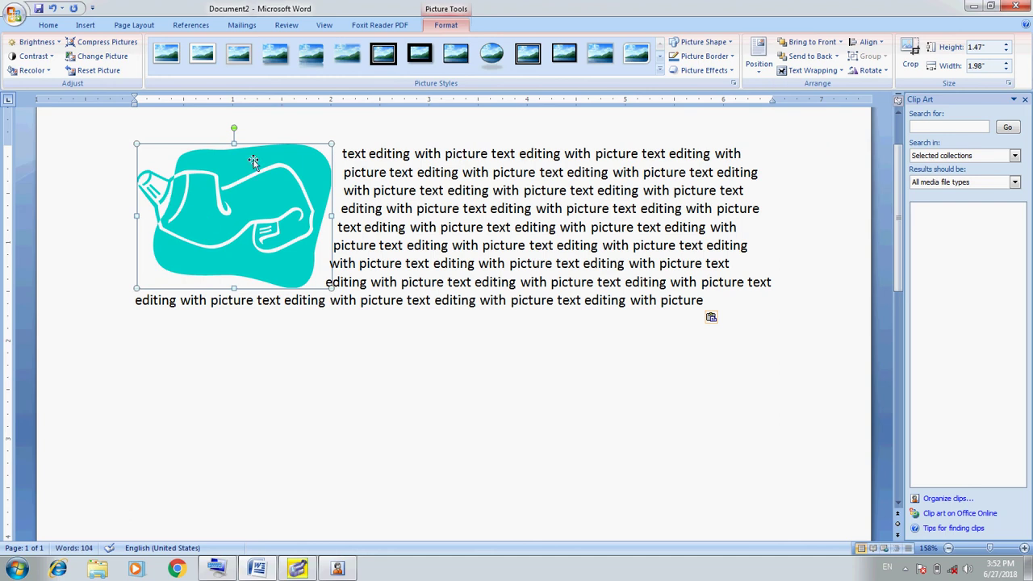
pyautogui.click(393, 246)
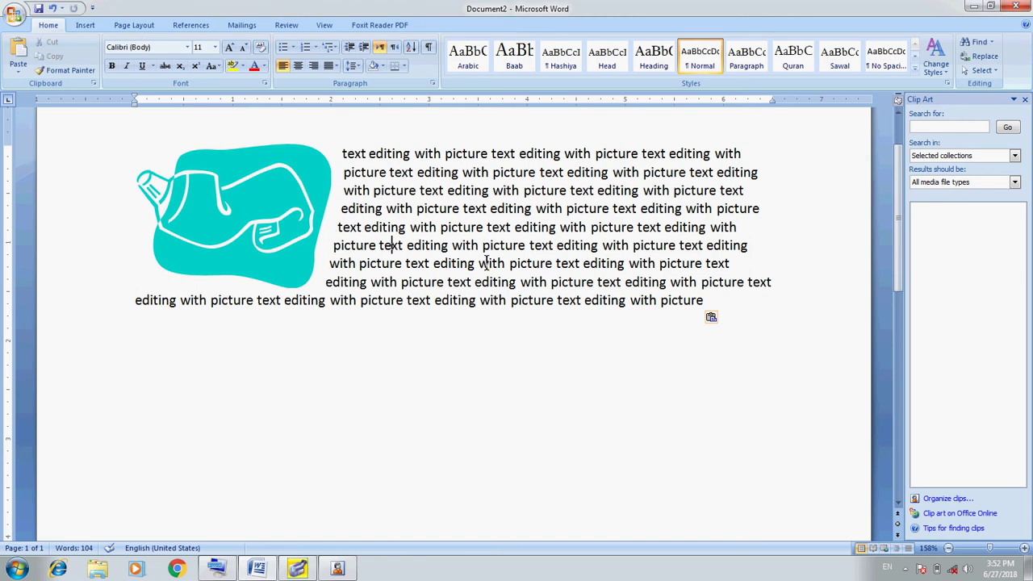
pyautogui.hotkey('ctrl', 'j')
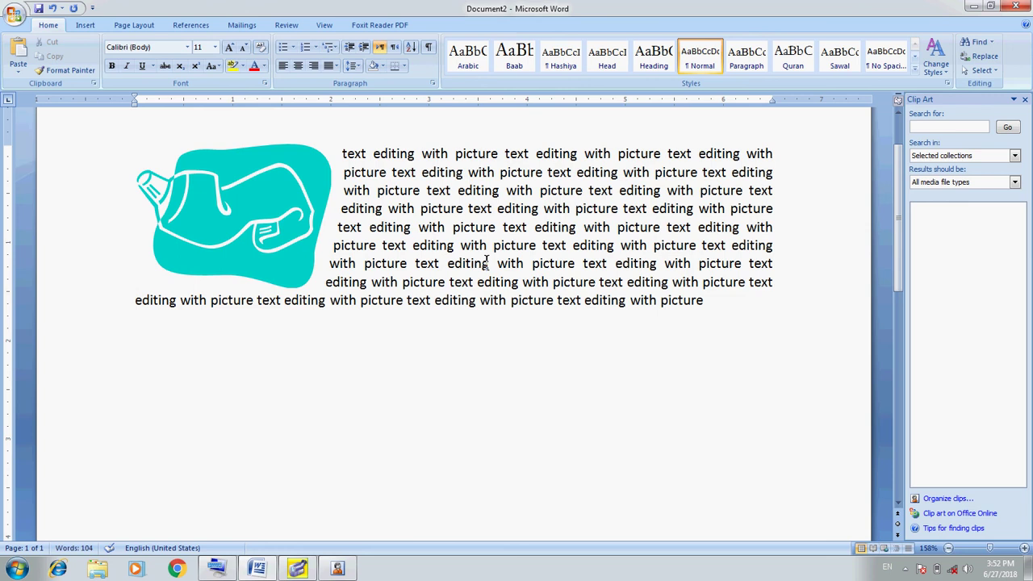
# Step: Try Behind Text, In Front of Text, Top and Bottom, Through and In Line wrapping, finishing with Square
pyautogui.click(286, 227)
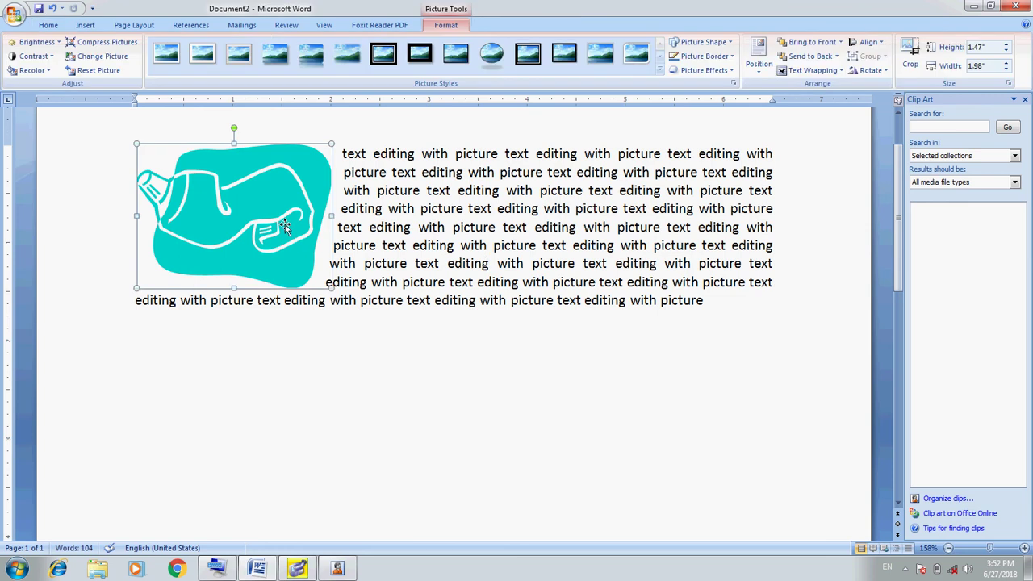
pyautogui.click(839, 72)
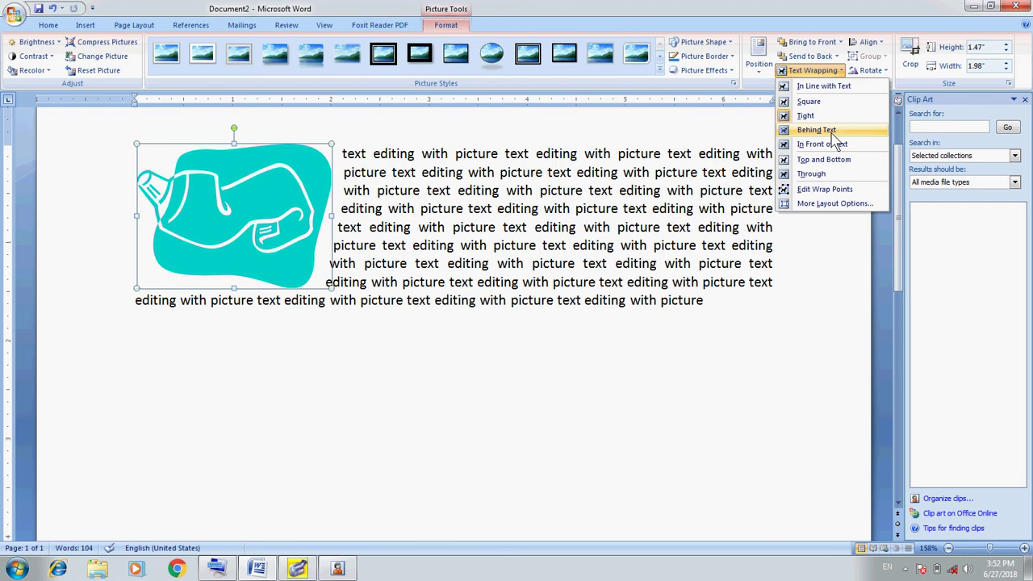
pyautogui.click(833, 132)
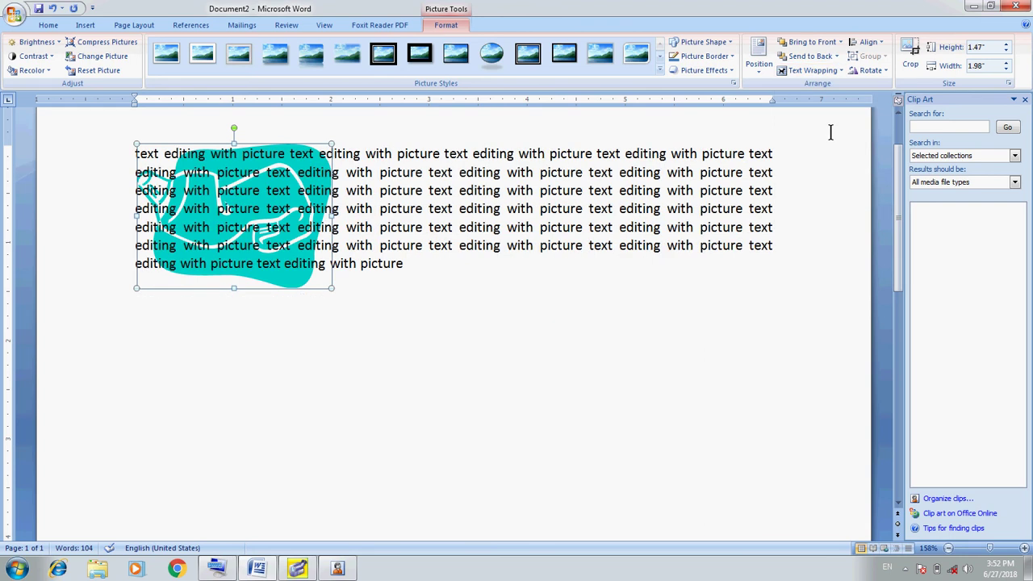
pyautogui.click(840, 71)
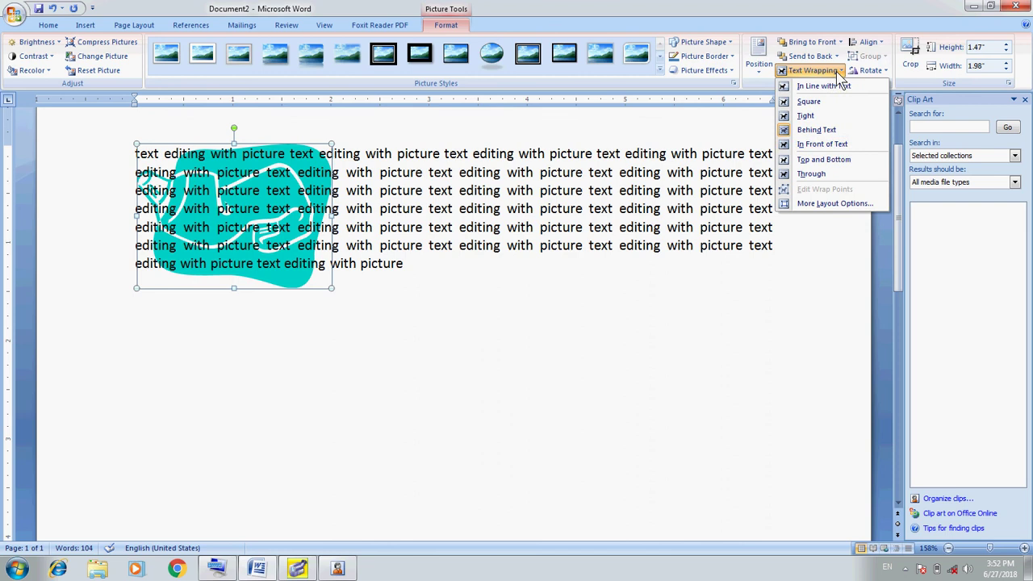
pyautogui.click(840, 145)
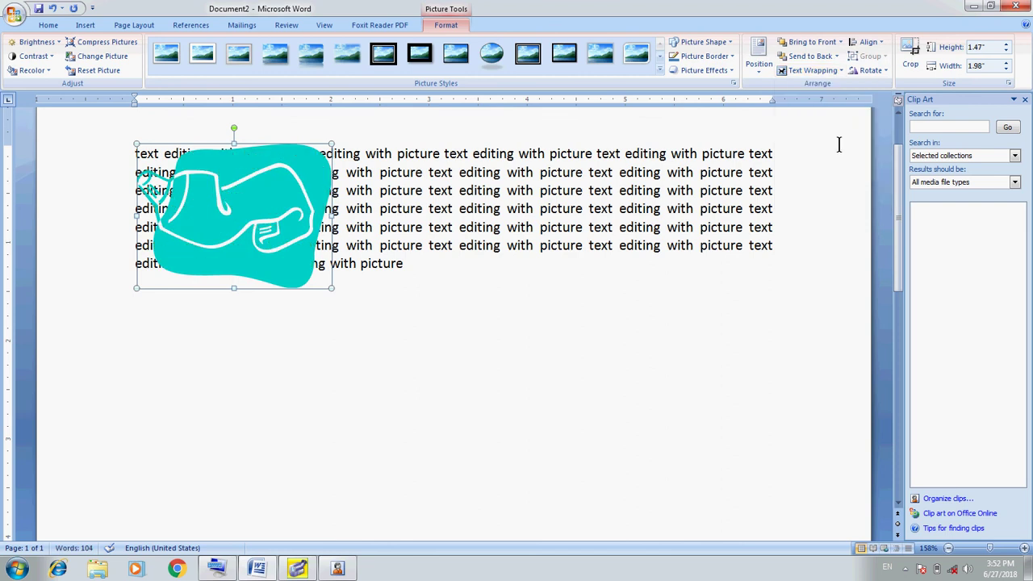
pyautogui.click(839, 73)
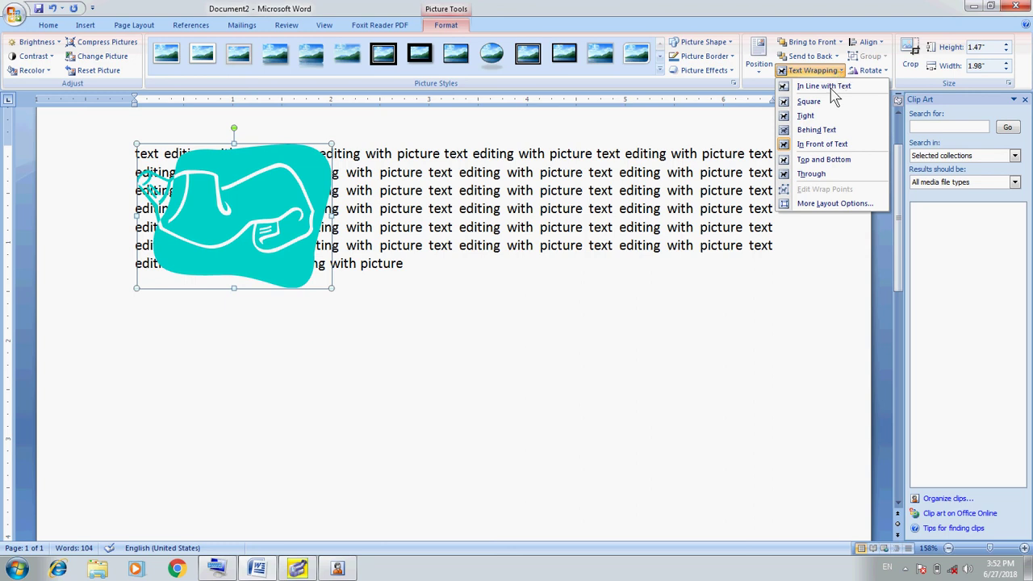
pyautogui.click(854, 166)
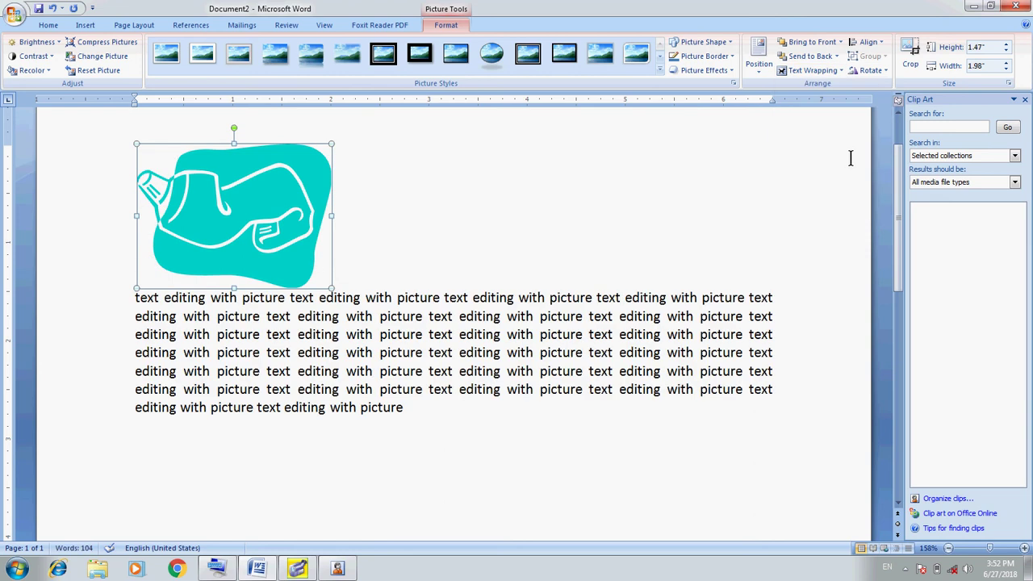
pyautogui.click(836, 72)
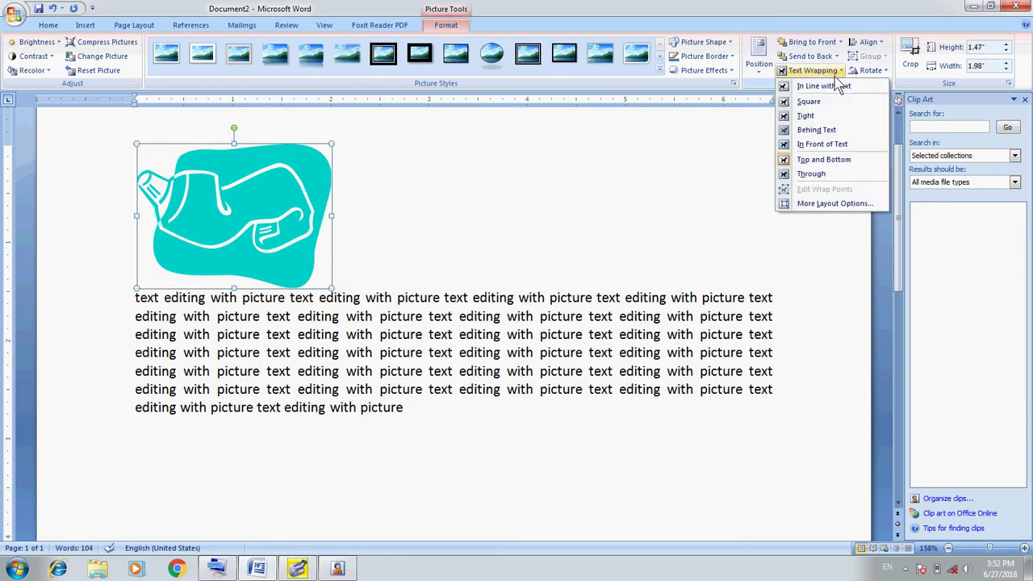
pyautogui.click(841, 175)
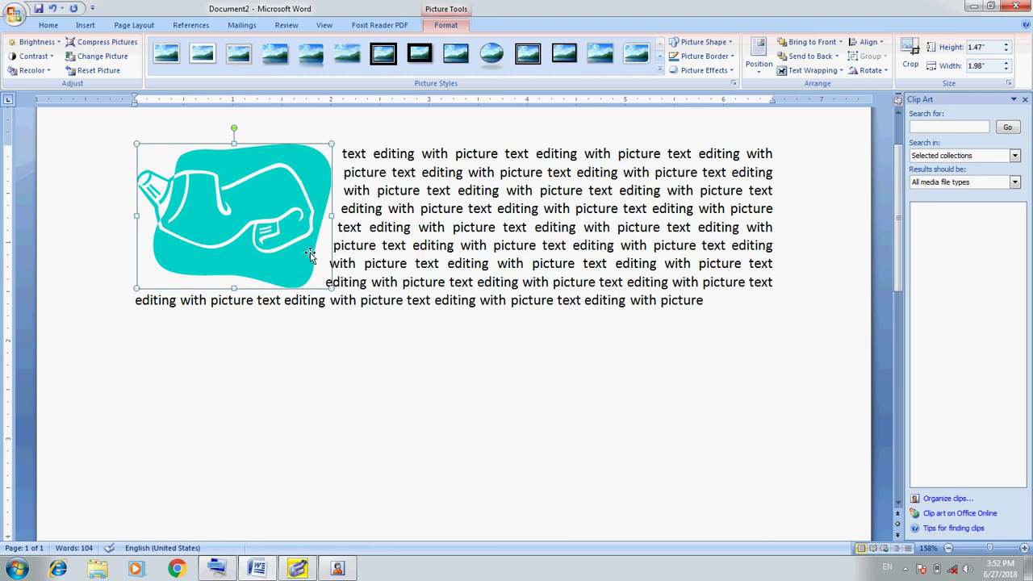
pyautogui.click(840, 71)
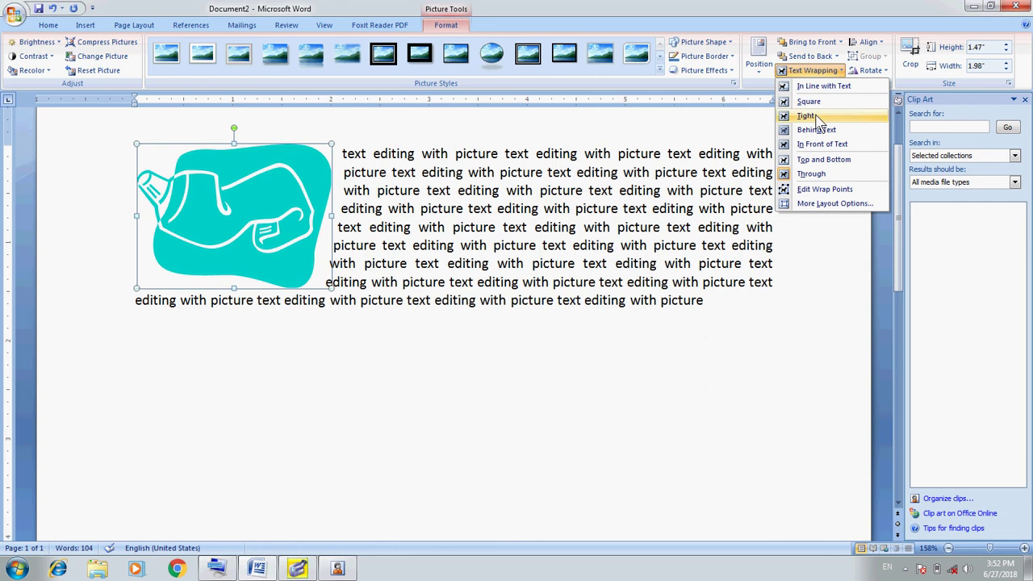
pyautogui.click(822, 86)
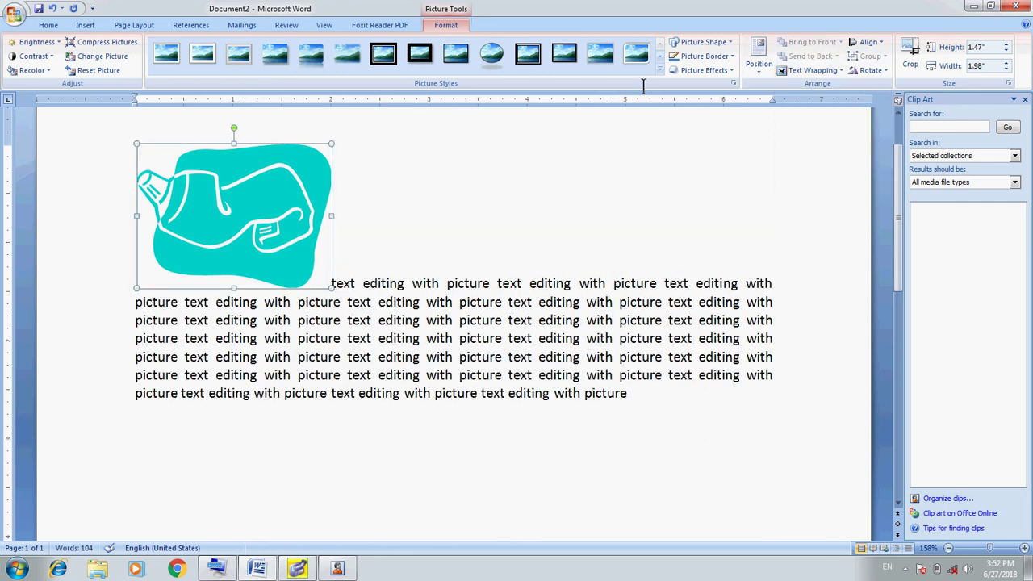
pyautogui.click(812, 70)
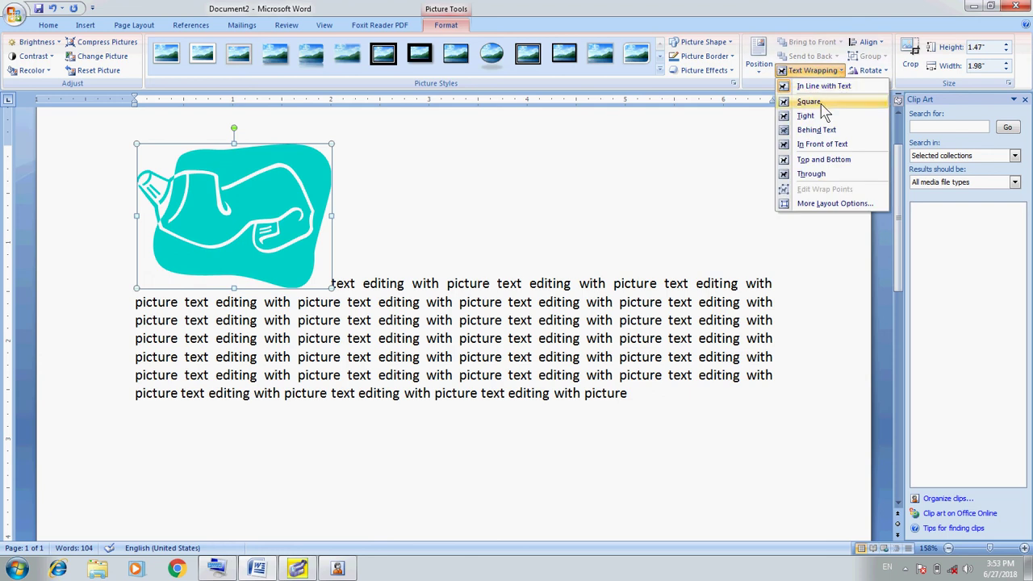
pyautogui.click(822, 106)
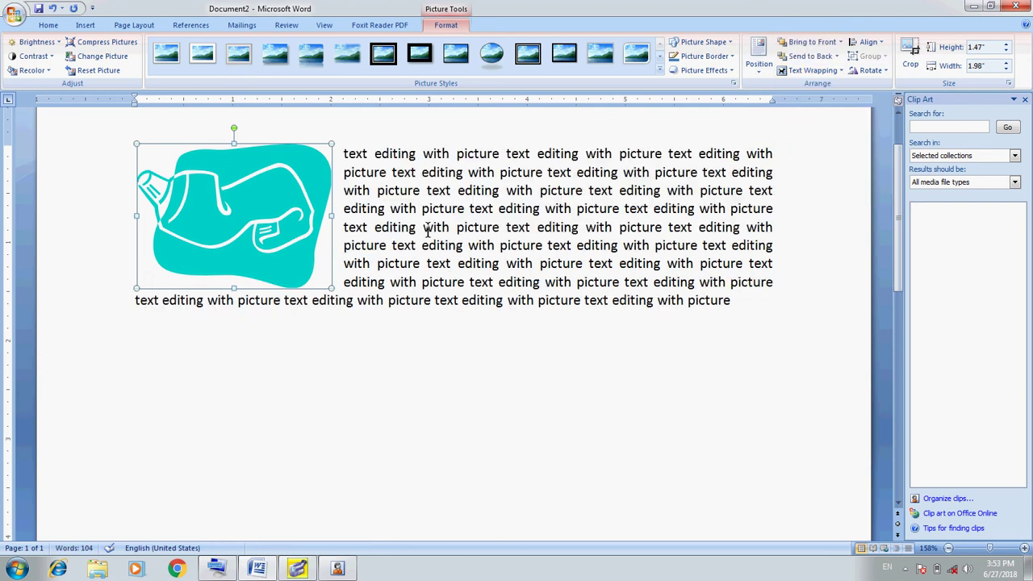
# Step: Drag the square-wrapped toothpaste clip into the paragraph's middle and deselect it
pyautogui.moveTo(252, 237)
pyautogui.mouseDown()
pyautogui.moveTo(443, 255)
pyautogui.moveTo(439, 276)
pyautogui.mouseUp()
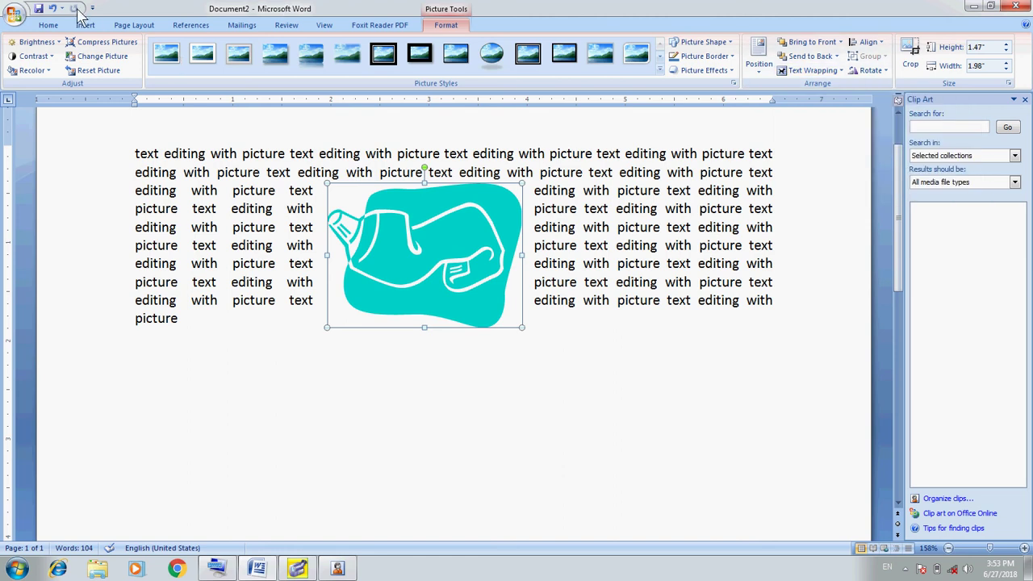
pyautogui.click(591, 311)
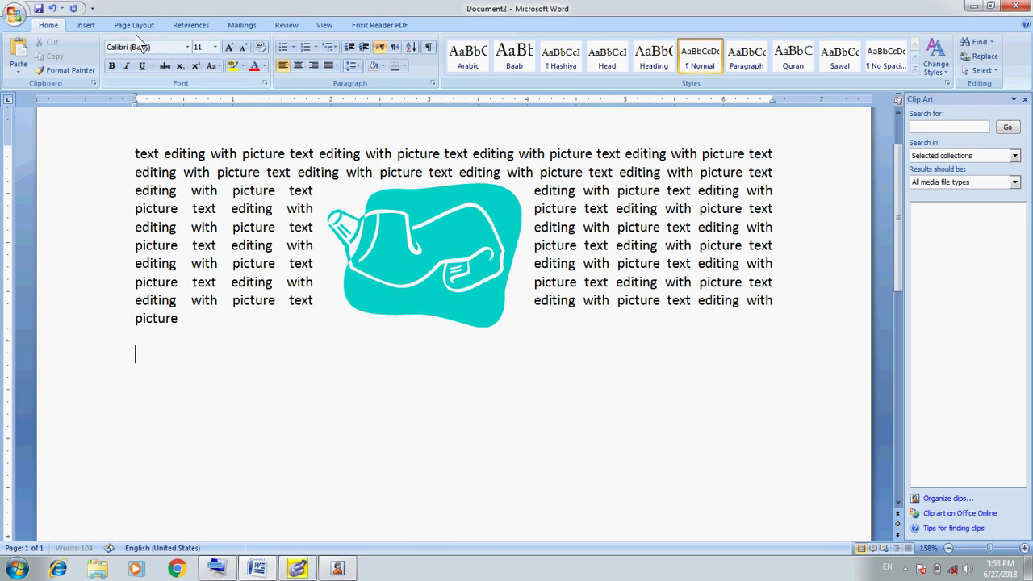
# Step: Draw an oval callout below the picture and type 'Oval callout tool for text editing'
pyautogui.click(87, 27)
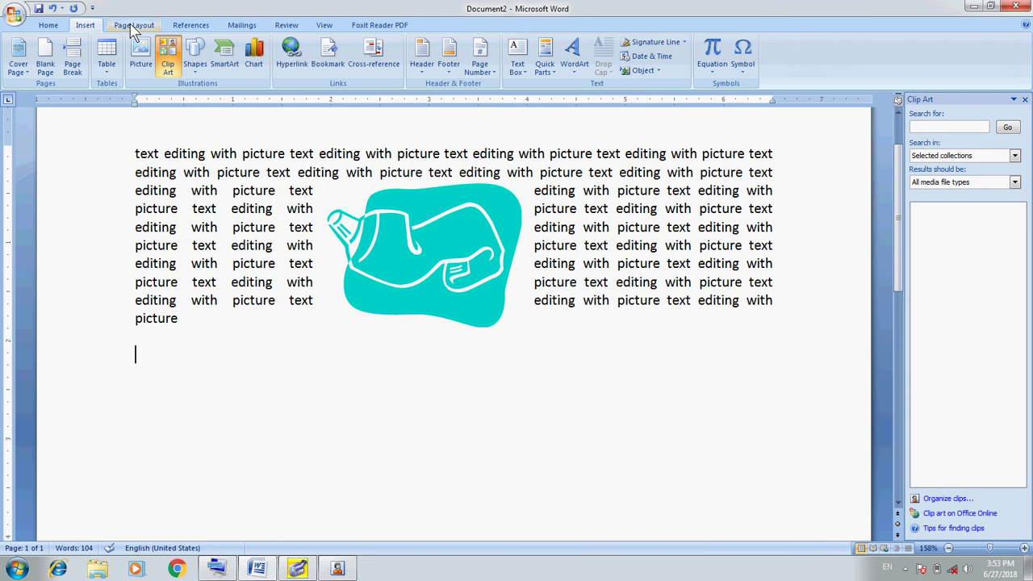
pyautogui.click(197, 72)
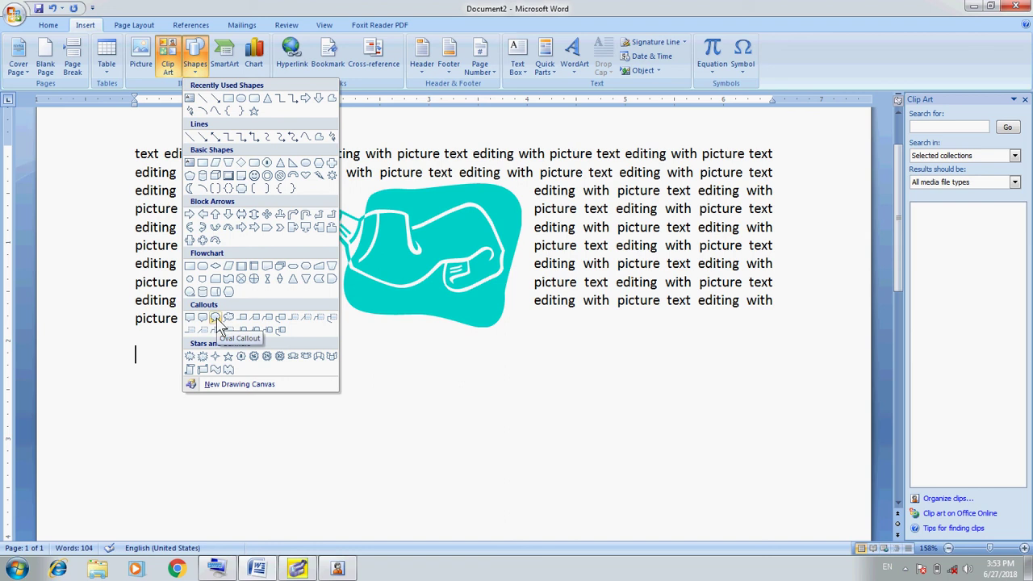
pyautogui.click(216, 319)
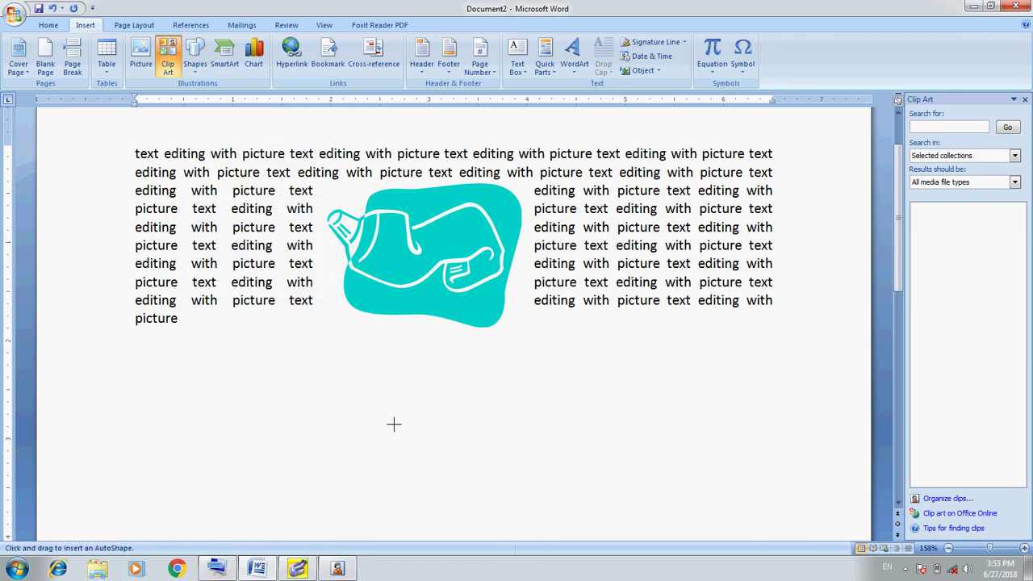
pyautogui.moveTo(262, 506); pyautogui.dragTo(580, 297)
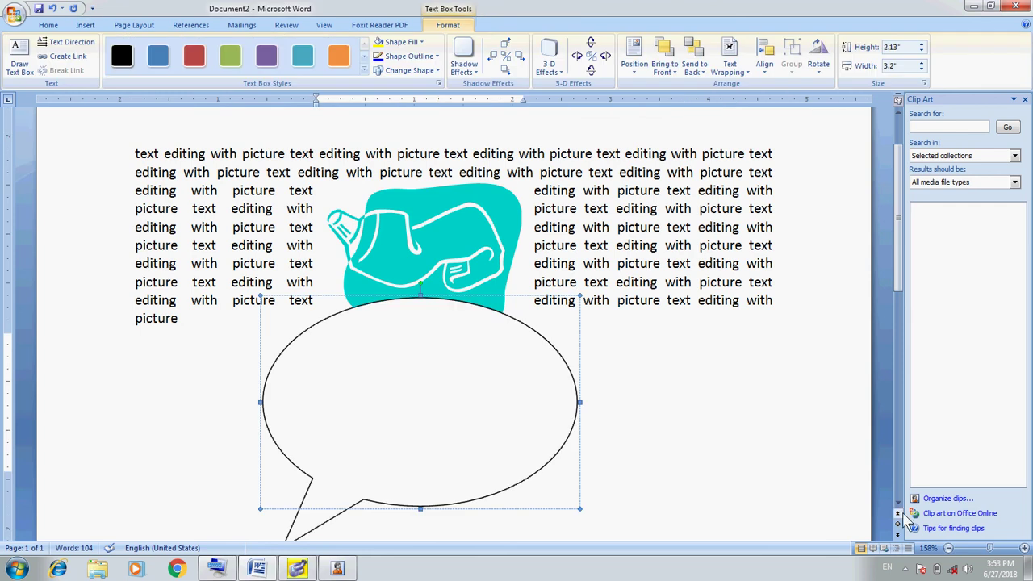
pyautogui.scroll(-3, 247, 397)
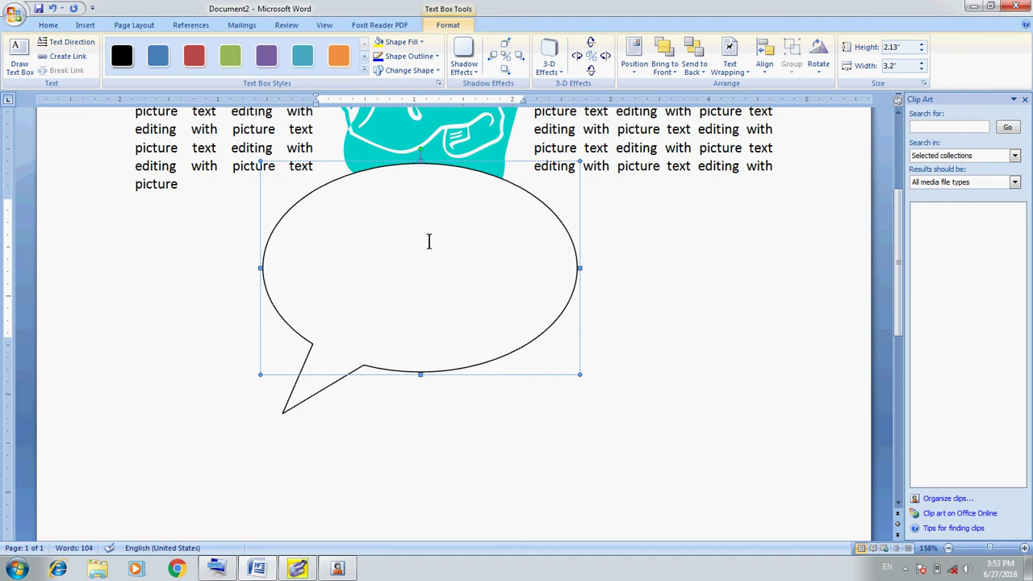
pyautogui.write('Ov')
pyautogui.write('al callou')
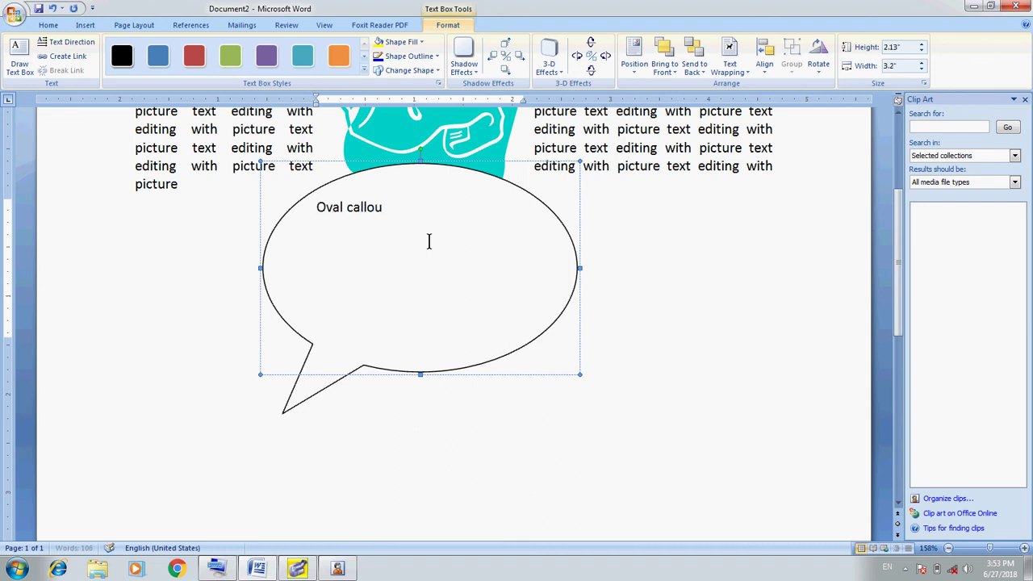
pyautogui.write('t tool for ')
pyautogui.write('text editin')
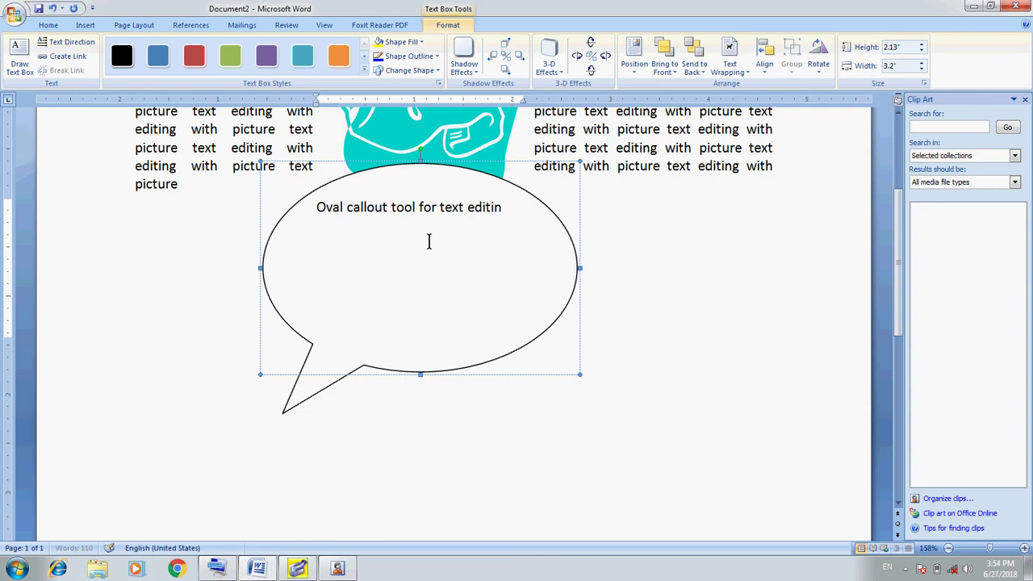
pyautogui.write('g')
# Step: Copy the callout sentence, paste a copy, then undo the extra pasted line
pyautogui.hotkey('ctrl', 'a')
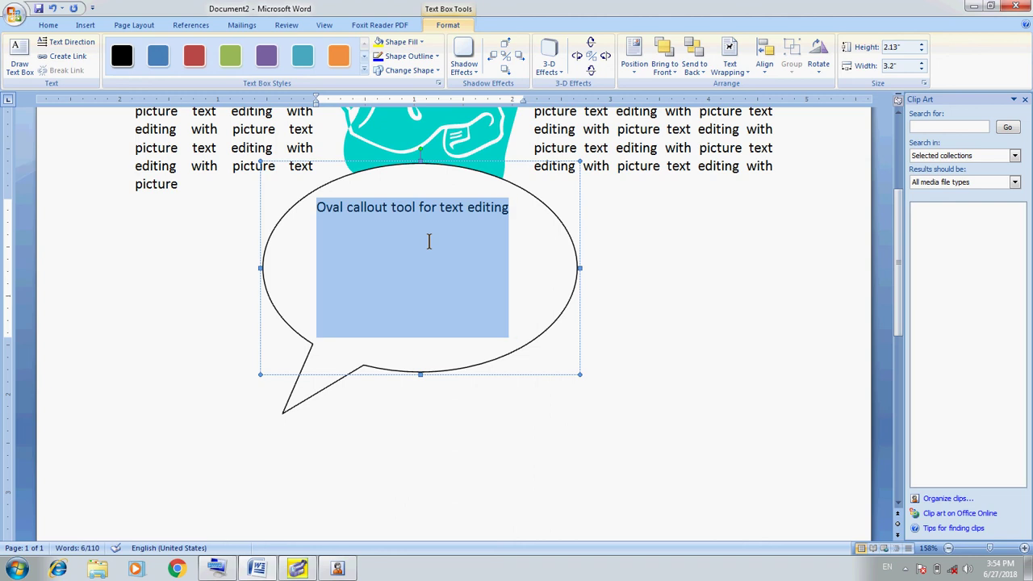
pyautogui.hotkey('ctrl', 'c')
pyautogui.hotkey('ctrl', 'v')
pyautogui.hotkey('ctrl', 'v')
pyautogui.hotkey('ctrl', 'v')
pyautogui.hotkey('ctrl', 'v')
pyautogui.hotkey('ctrl', 'v')
pyautogui.hotkey('ctrl', 'v')
pyautogui.hotkey('ctrl', 'v')
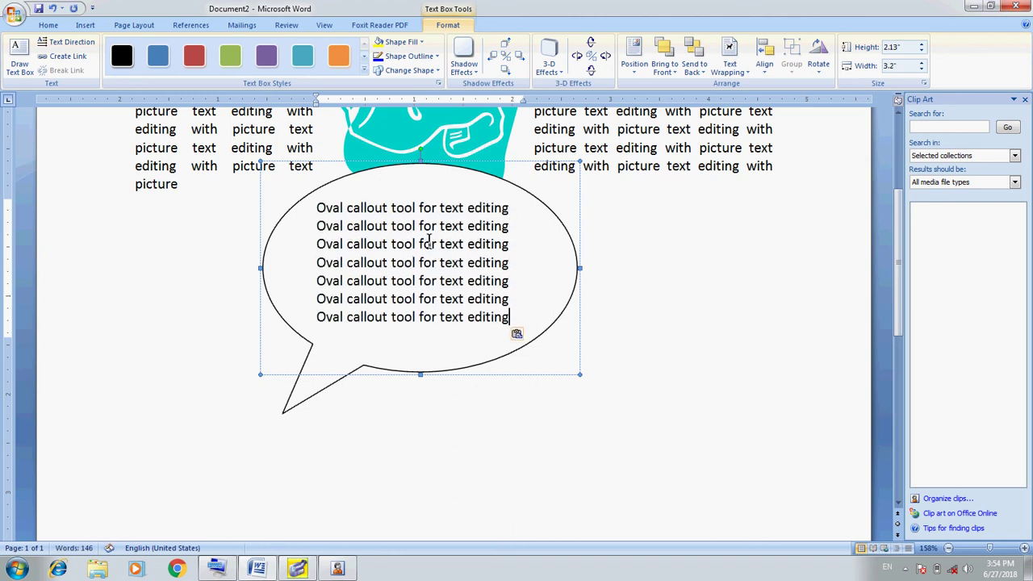
pyautogui.hotkey('ctrl', 'z')
pyautogui.hotkey('ctrl', 'z')
pyautogui.hotkey('ctrl', 'z')
pyautogui.hotkey('ctrl', 'z')
pyautogui.hotkey('ctrl', 'z')
pyautogui.hotkey('ctrl', 'z')
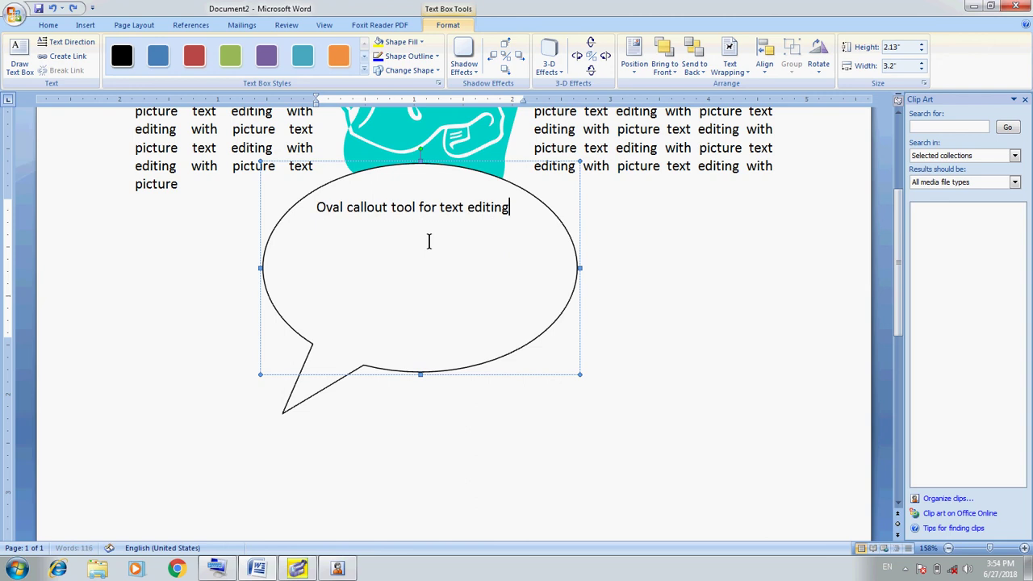
pyautogui.hotkey('ctrl', 'Home')
pyautogui.hotkey('ctrl', 'a')
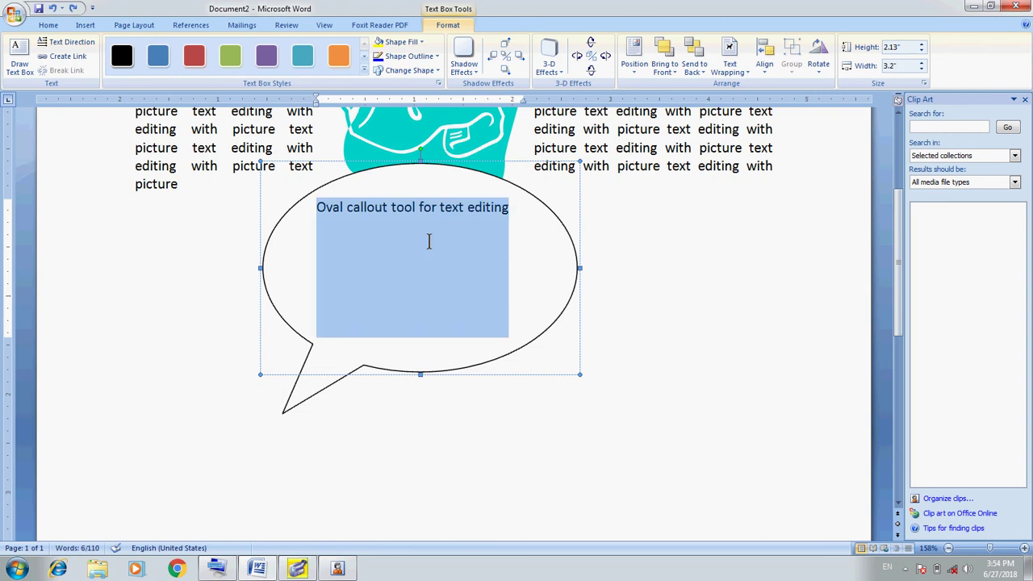
pyautogui.press('Right')
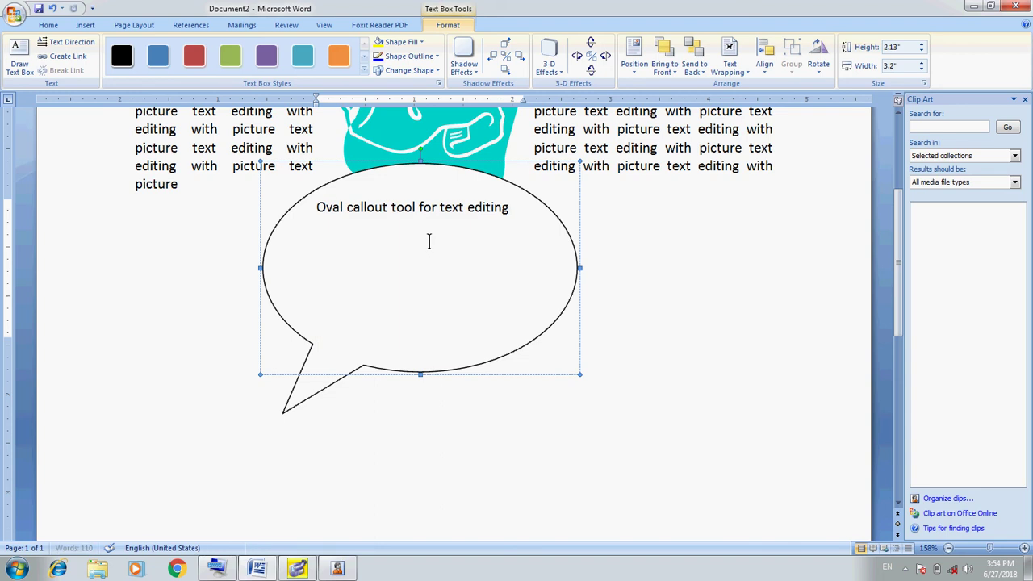
# Step: Paste several more copies of the callout line into the callout
pyautogui.hotkey('ctrl', 'v')
pyautogui.hotkey('ctrl', 'v')
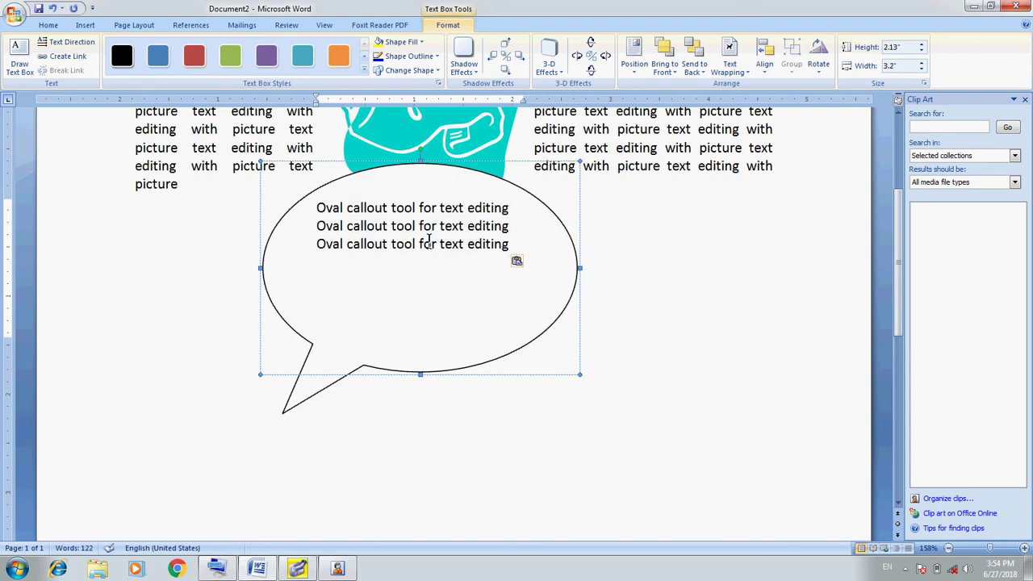
pyautogui.hotkey('ctrl', 'z')
pyautogui.hotkey('ctrl', 'z')
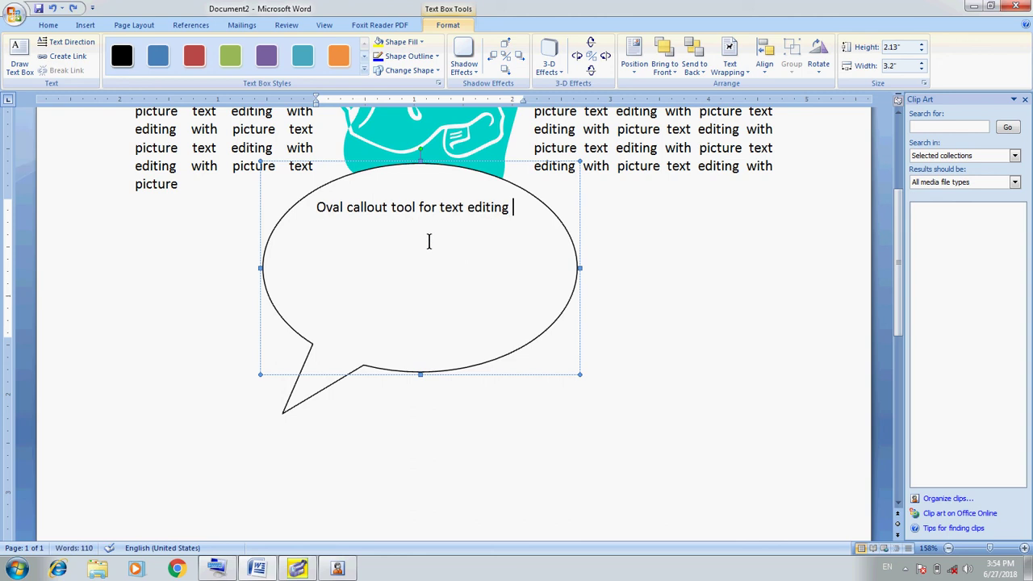
pyautogui.press('Home')
pyautogui.hotkey('ctrl', 'a')
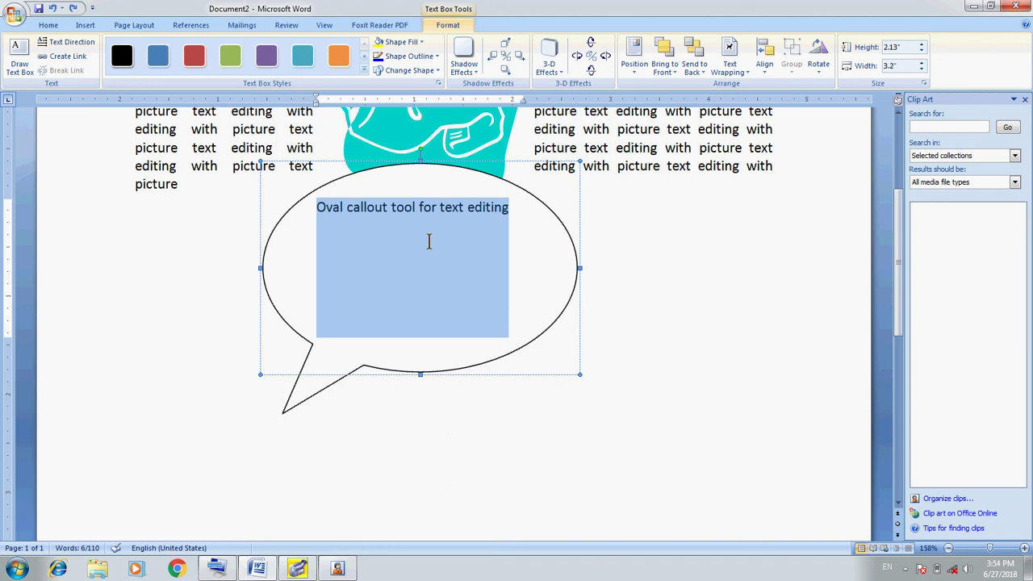
pyautogui.click(429, 242)
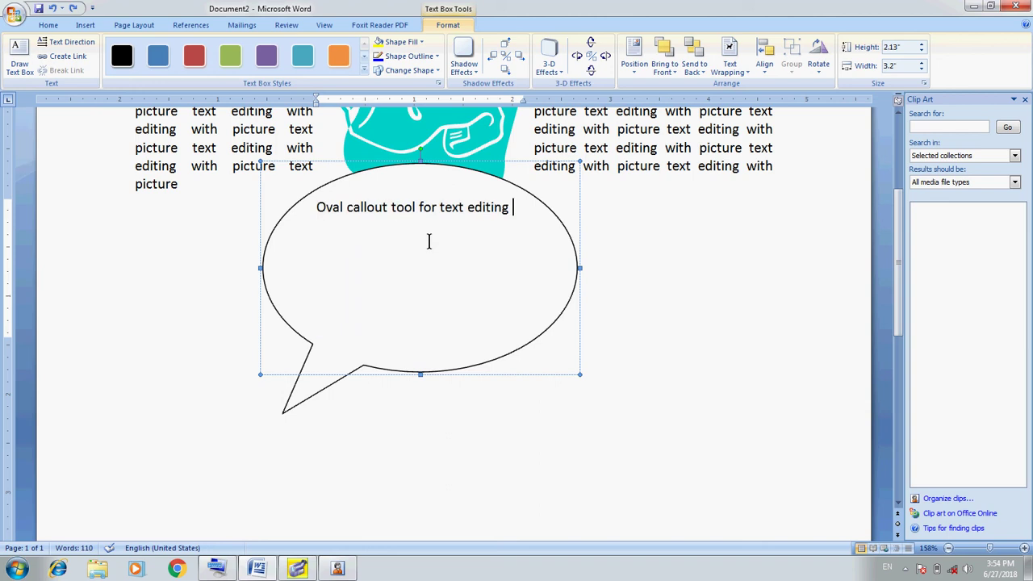
pyautogui.hotkey('ctrl', 'v')
pyautogui.hotkey('ctrl', 'v')
pyautogui.hotkey('ctrl', 'v')
pyautogui.hotkey('ctrl', 'v')
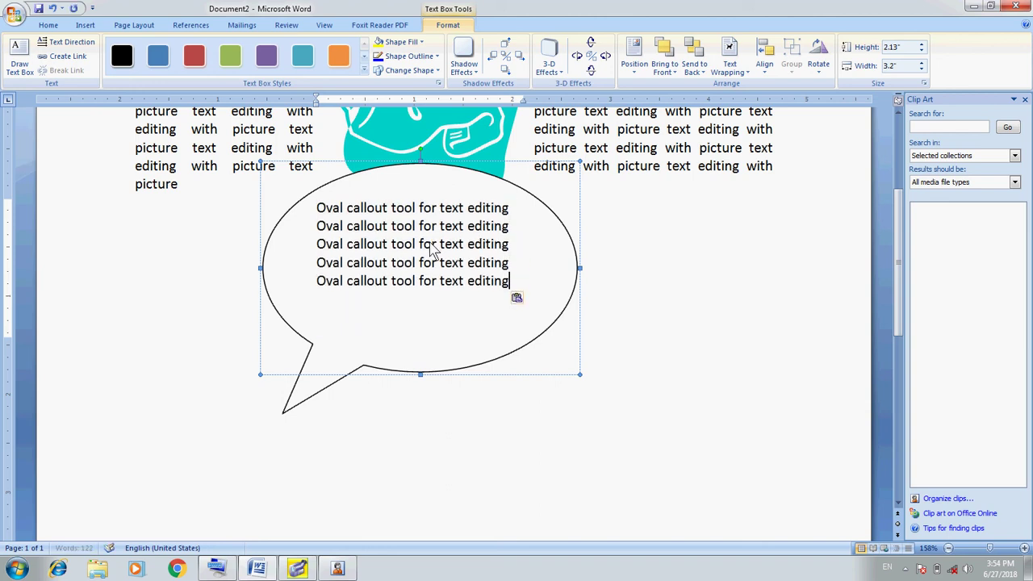
pyautogui.hotkey('ctrl', 'v')
pyautogui.hotkey('ctrl', 'v')
pyautogui.hotkey('ctrl', 'v')
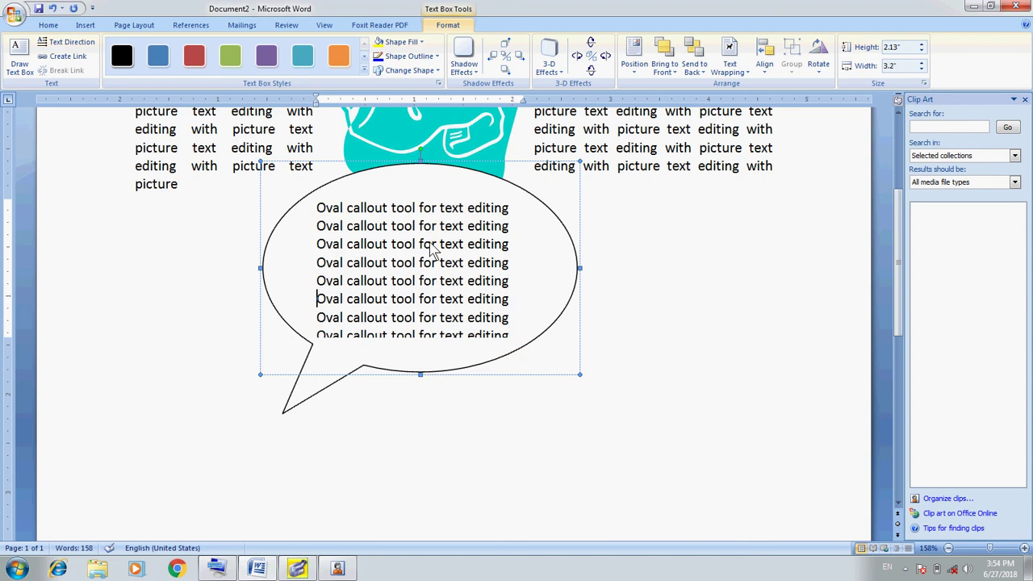
# Step: Delete the repeated lines, keep the first, and continue it with 'and formatting.'
pyautogui.press('Up')
pyautogui.press('Up')
pyautogui.press('Up')
pyautogui.press('Up')
pyautogui.press('Up')
pyautogui.press('End')
pyautogui.hotkey('ctrl', 'shift', 'End')
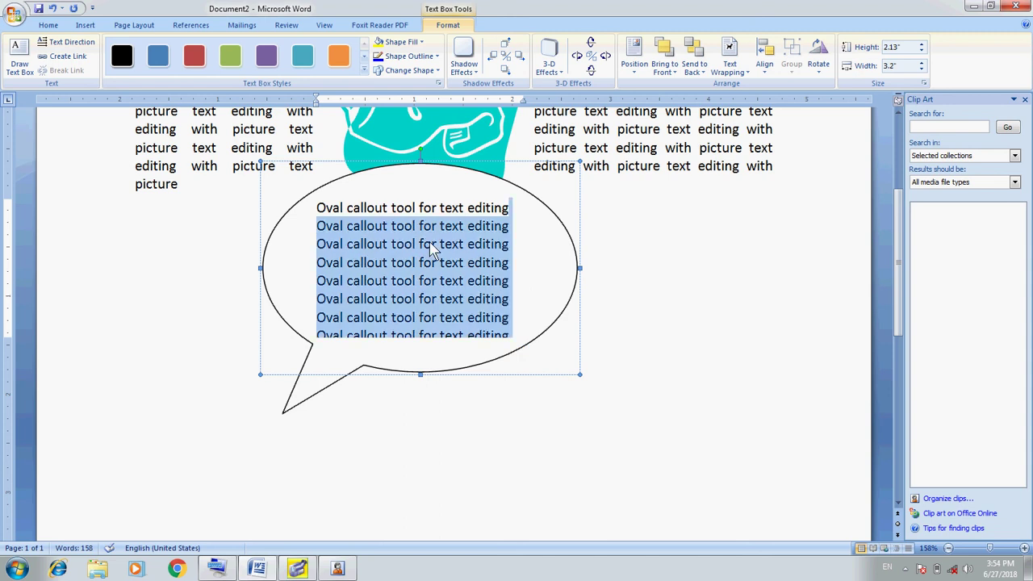
pyautogui.press('Delete')
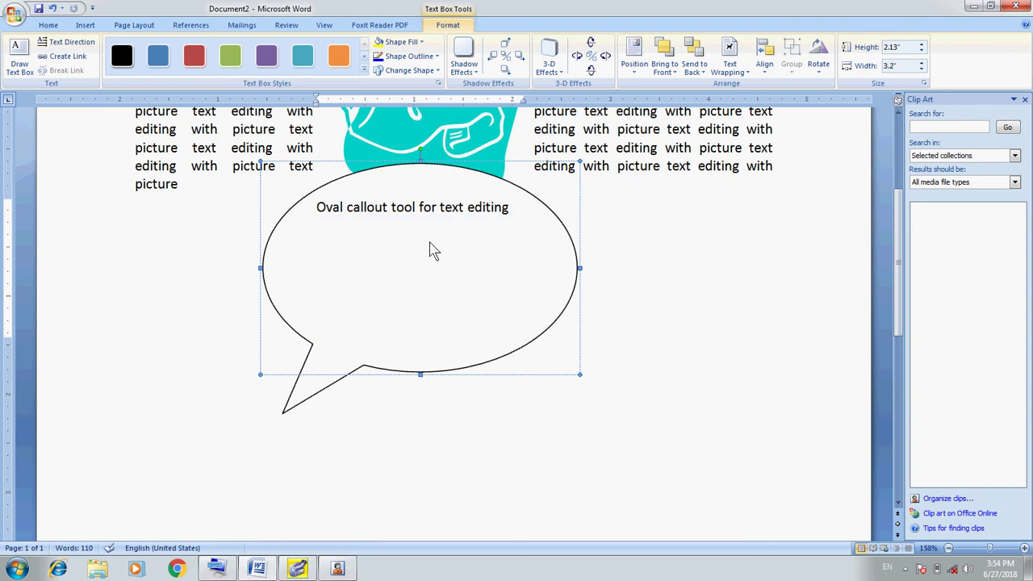
pyautogui.press('Return')
pyautogui.write('and formating')
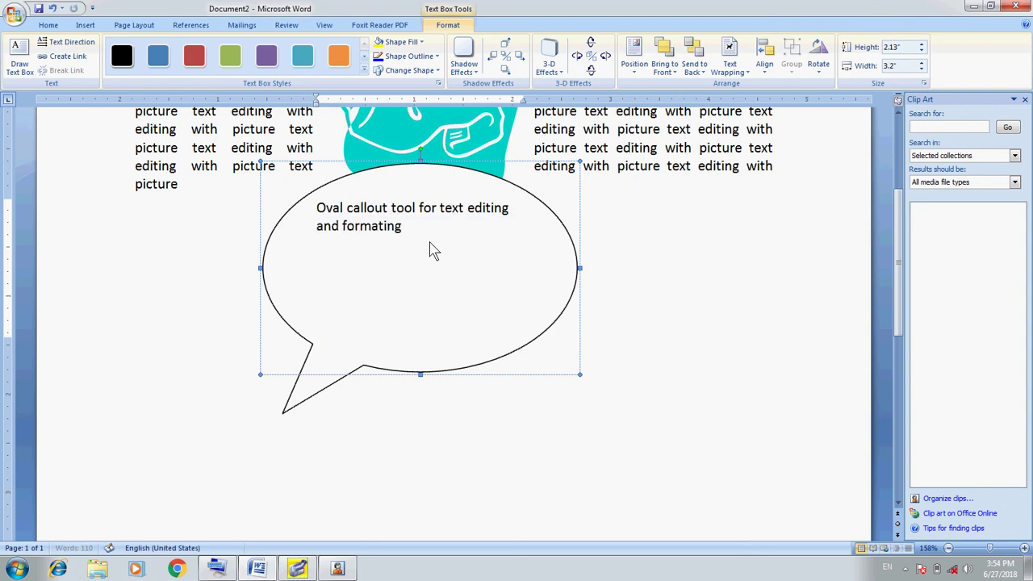
pyautogui.press('BackSpace')
pyautogui.press('BackSpace')
pyautogui.press('BackSpace')
pyautogui.write('ting')
pyautogui.write('.')
# Step: Select the oval callout by its border and delete it
pyautogui.click(683, 341)
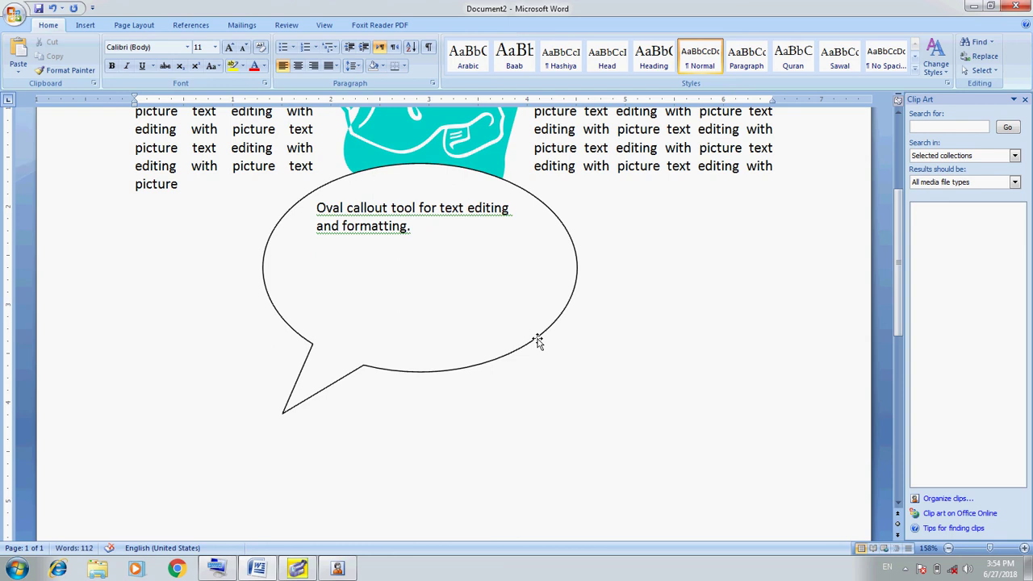
pyautogui.click(537, 341)
pyautogui.press('Delete')
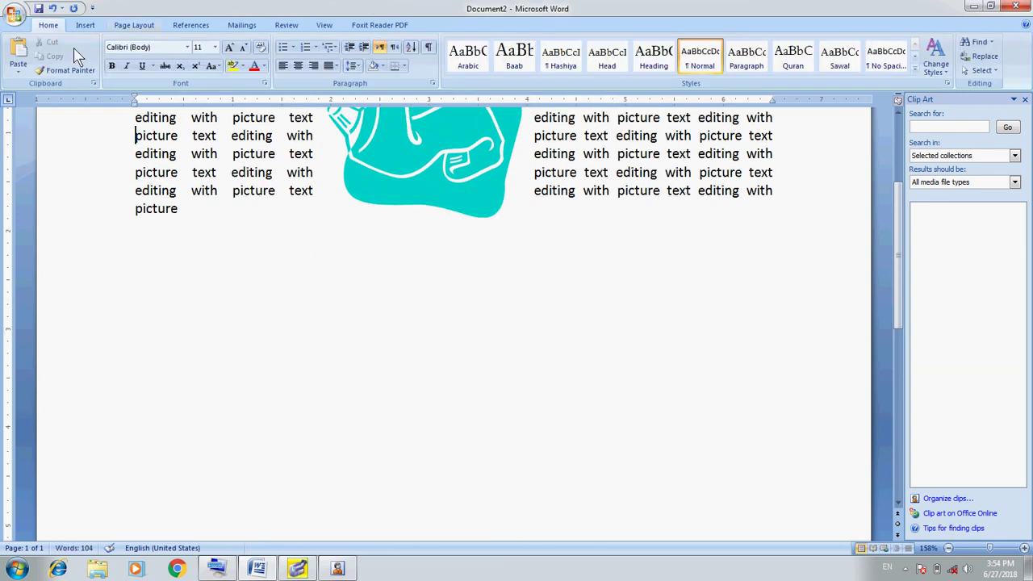
# Step: Browse the Shapes gallery without choosing a shape, then place the caret on the empty line below
pyautogui.click(85, 26)
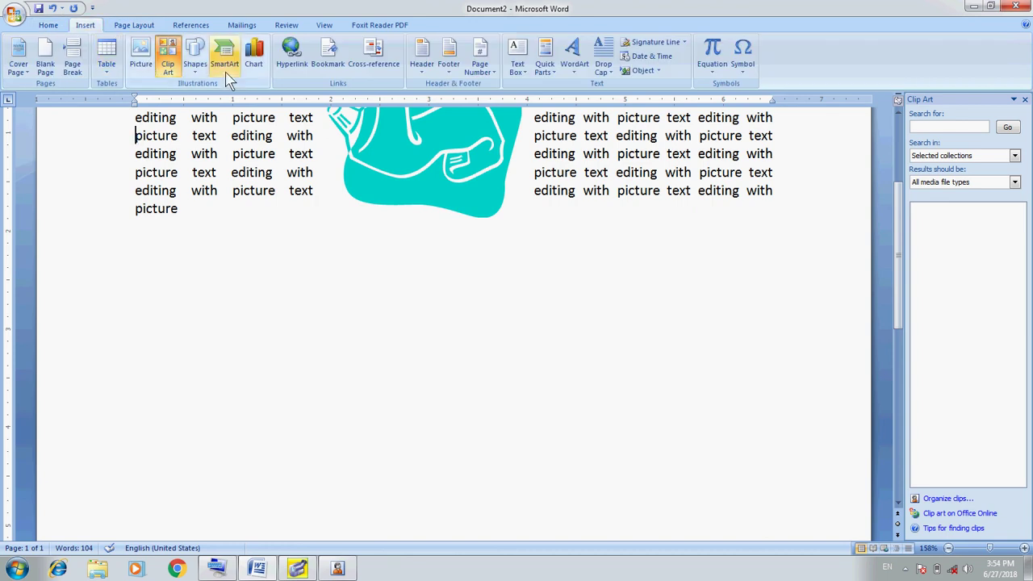
pyautogui.click(194, 58)
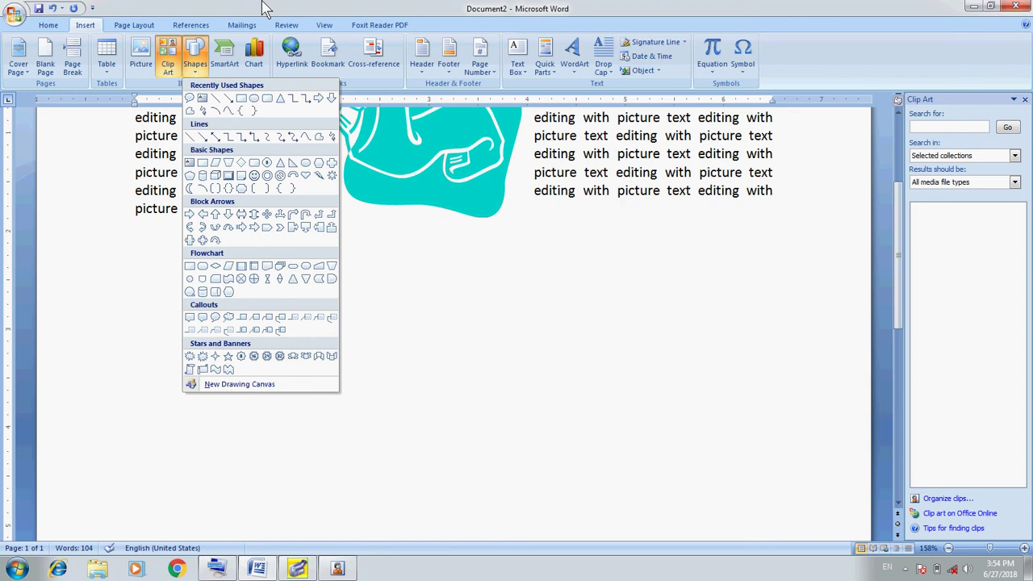
pyautogui.press('Escape')
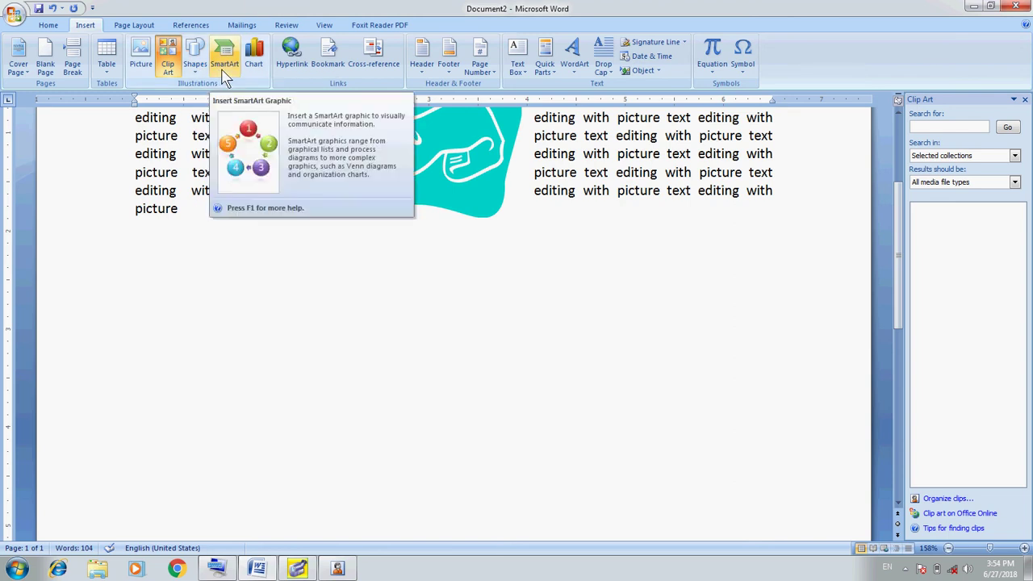
pyautogui.click(143, 299)
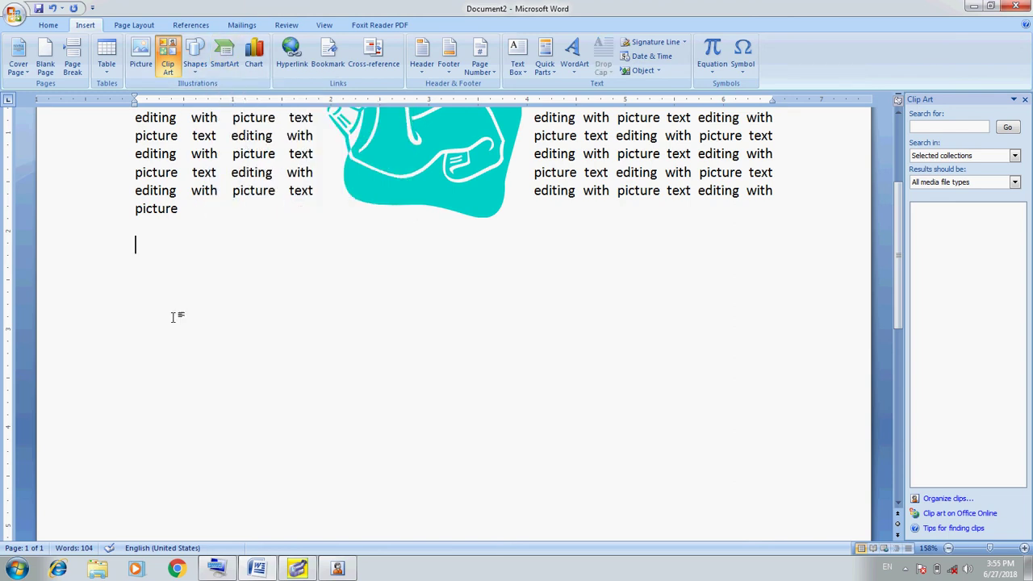
# Step: Open the SmartArt Graphic gallery and scroll down through the layout list
pyautogui.click(224, 54)
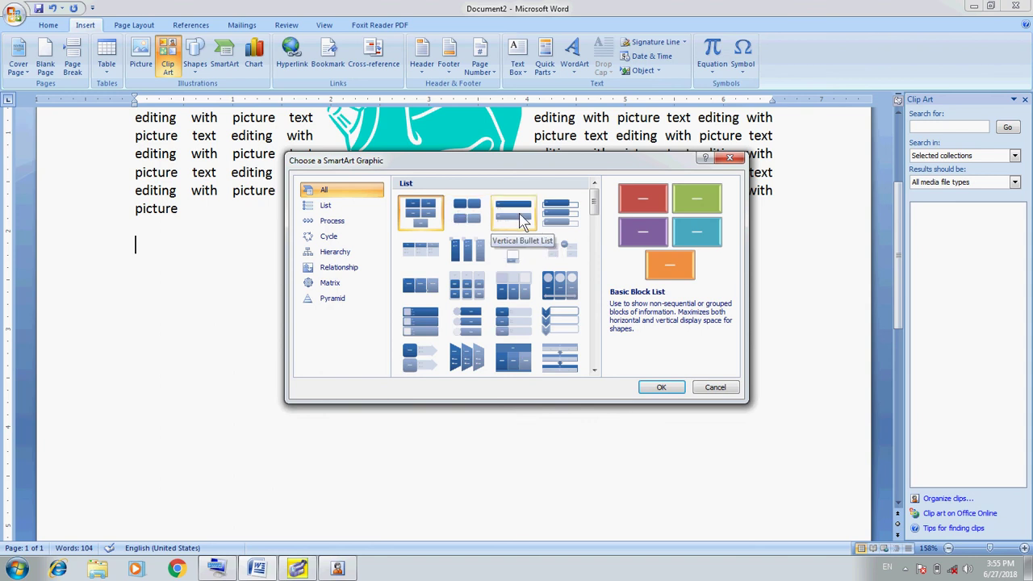
pyautogui.click(594, 371)
pyautogui.click(594, 371)
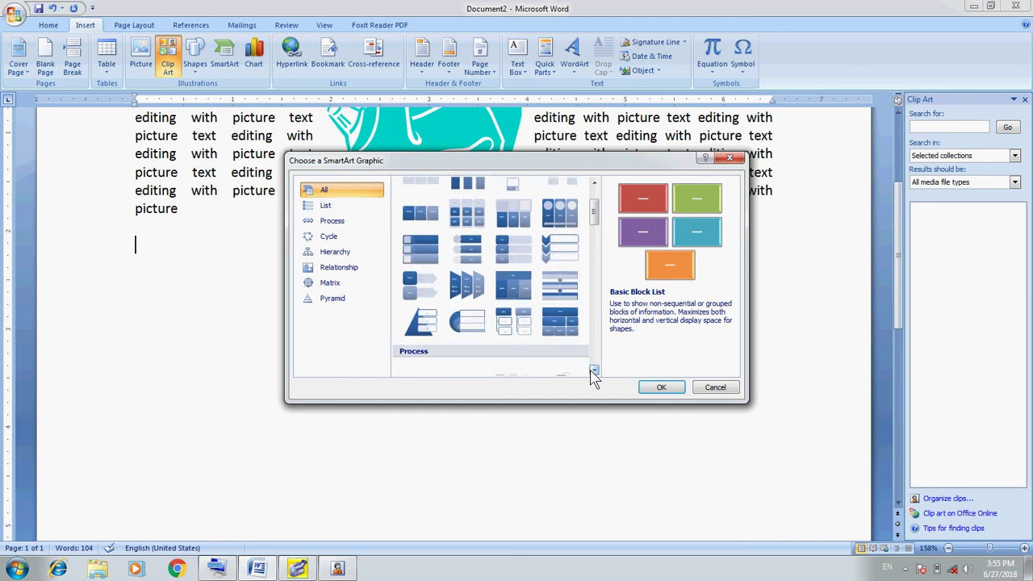
pyautogui.click(594, 371)
pyautogui.click(594, 371)
pyautogui.click(594, 372)
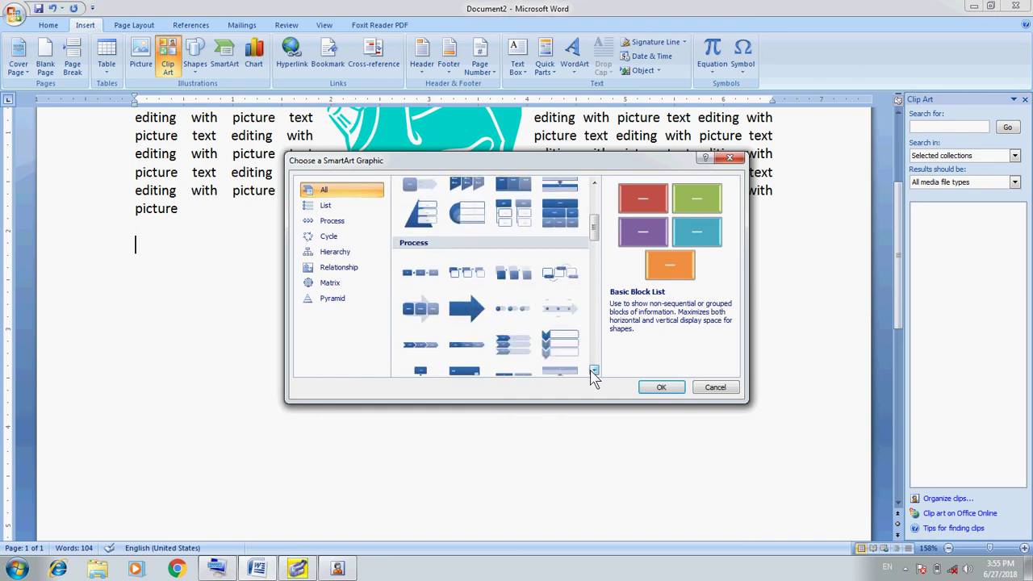
pyautogui.click(594, 372)
pyautogui.click(594, 371)
pyautogui.click(594, 372)
pyautogui.click(594, 371)
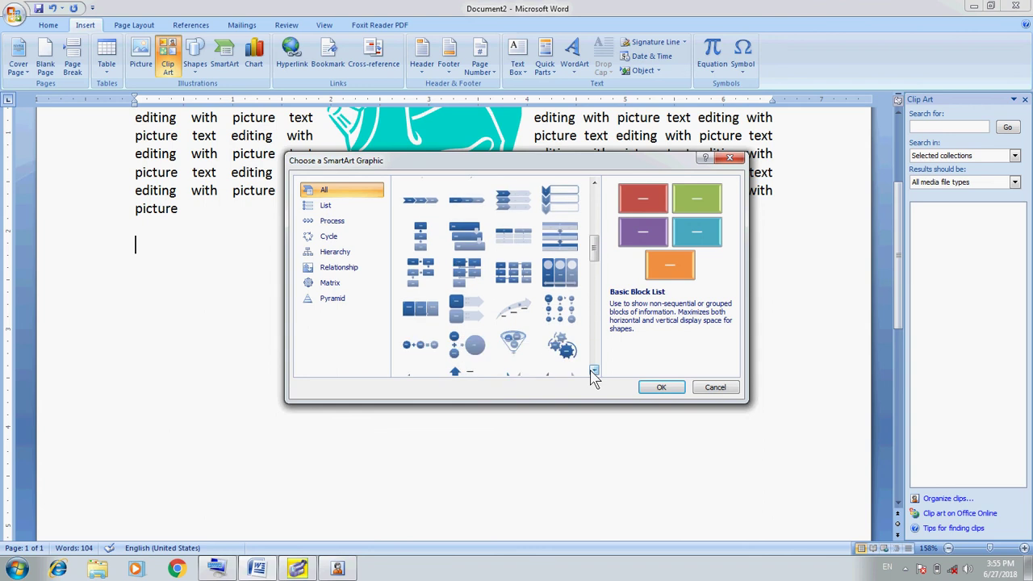
pyautogui.click(594, 372)
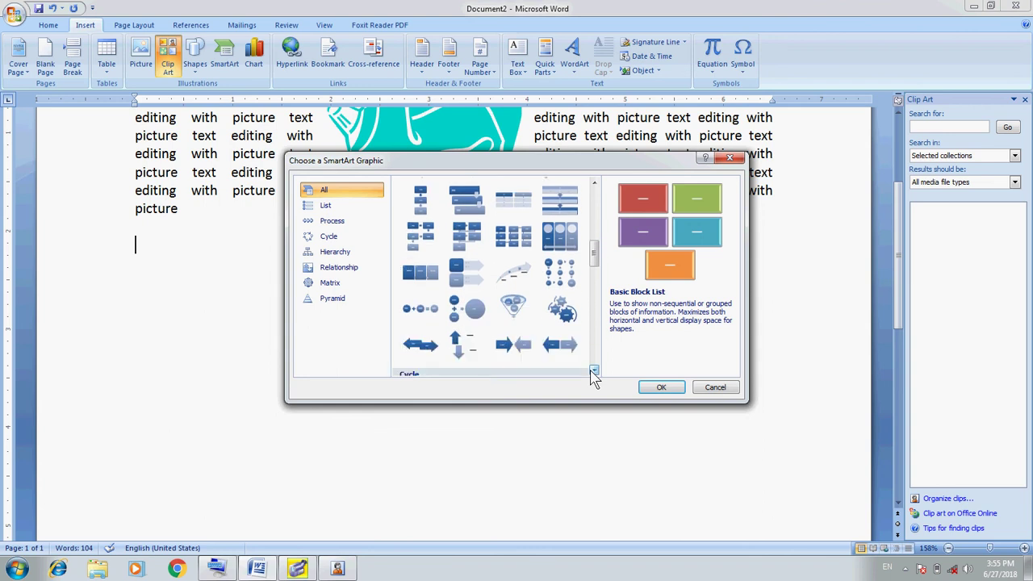
pyautogui.click(594, 371)
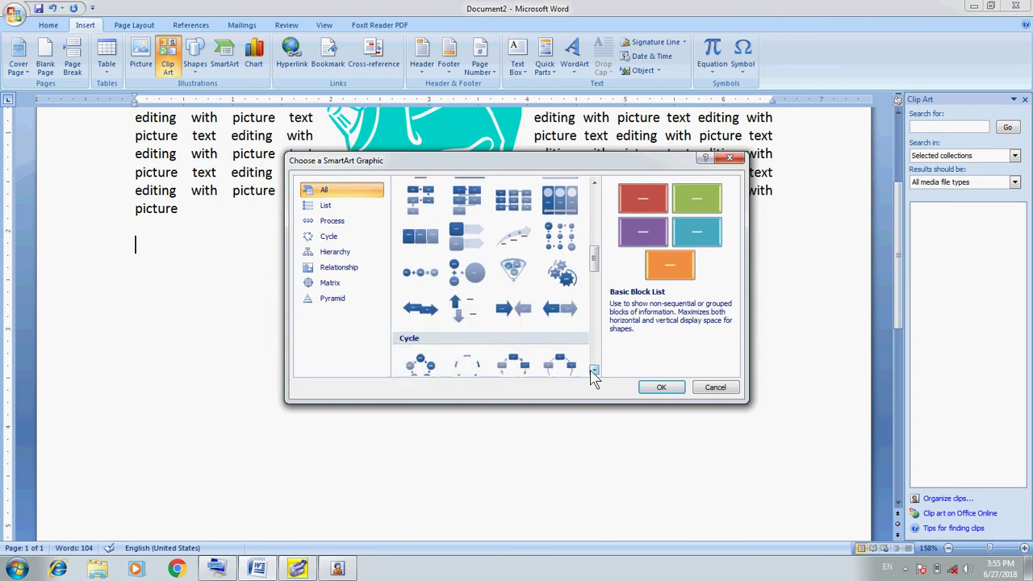
pyautogui.click(594, 372)
pyautogui.click(594, 371)
pyautogui.click(594, 372)
pyautogui.click(594, 372)
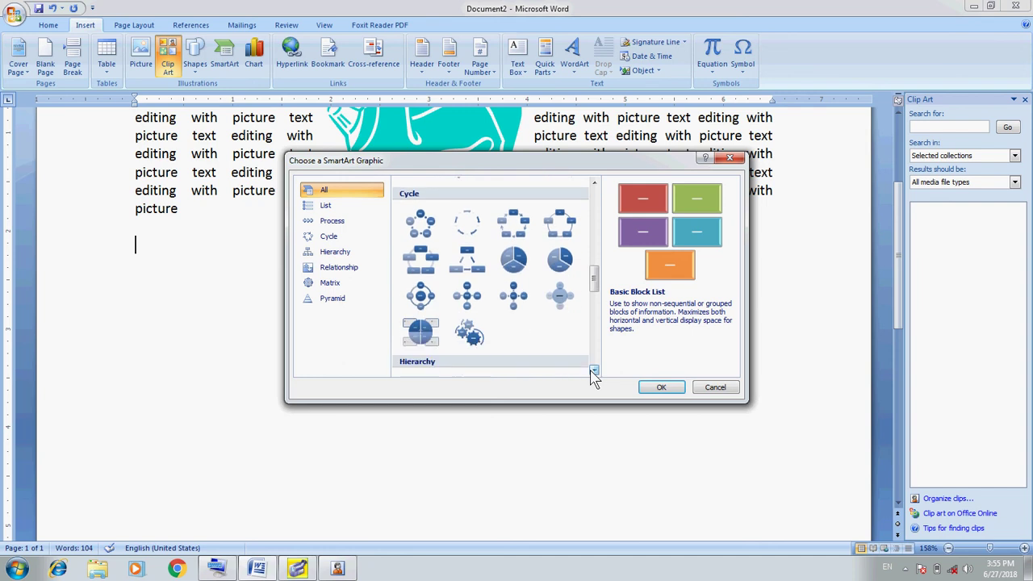
pyautogui.click(594, 371)
pyautogui.click(594, 371)
pyautogui.click(594, 372)
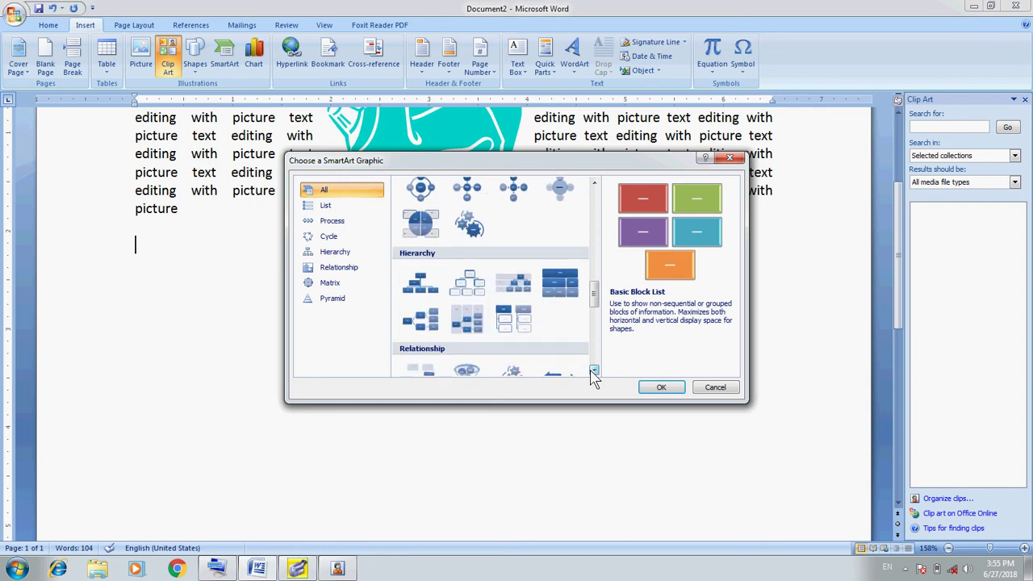
pyautogui.click(594, 372)
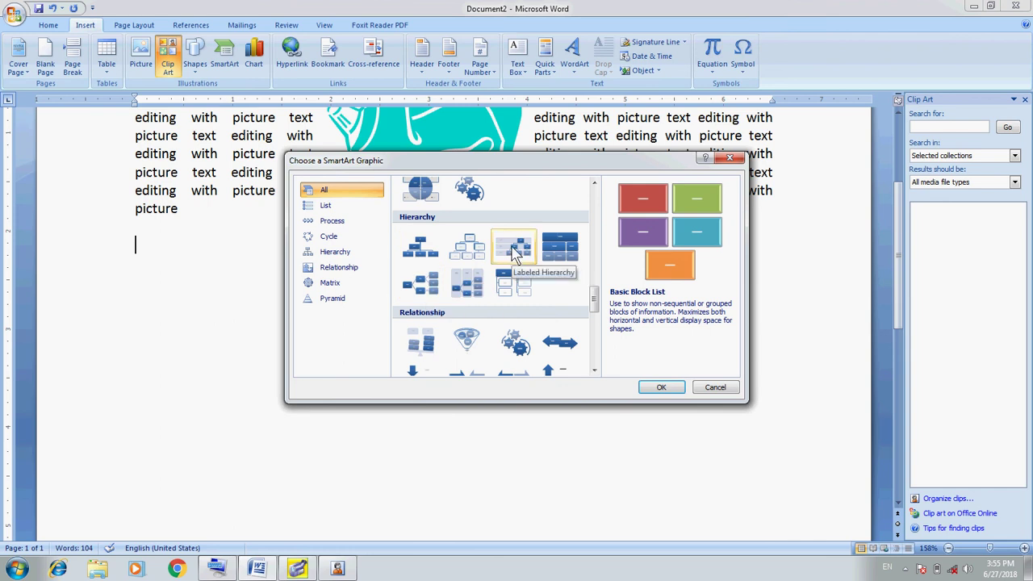
pyautogui.click(594, 371)
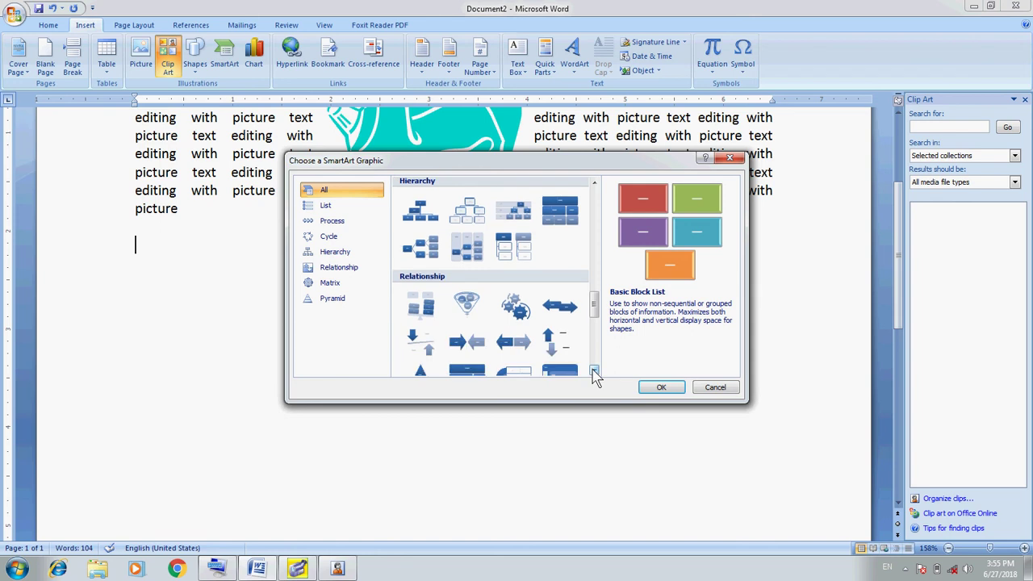
pyautogui.click(594, 372)
pyautogui.click(594, 371)
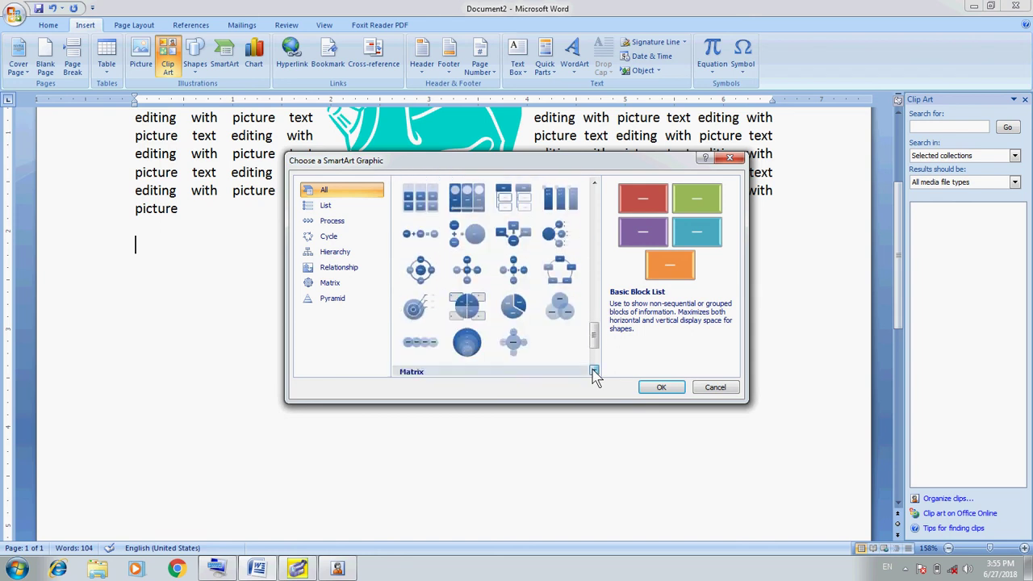
pyautogui.click(594, 371)
pyautogui.click(594, 371)
pyautogui.click(594, 372)
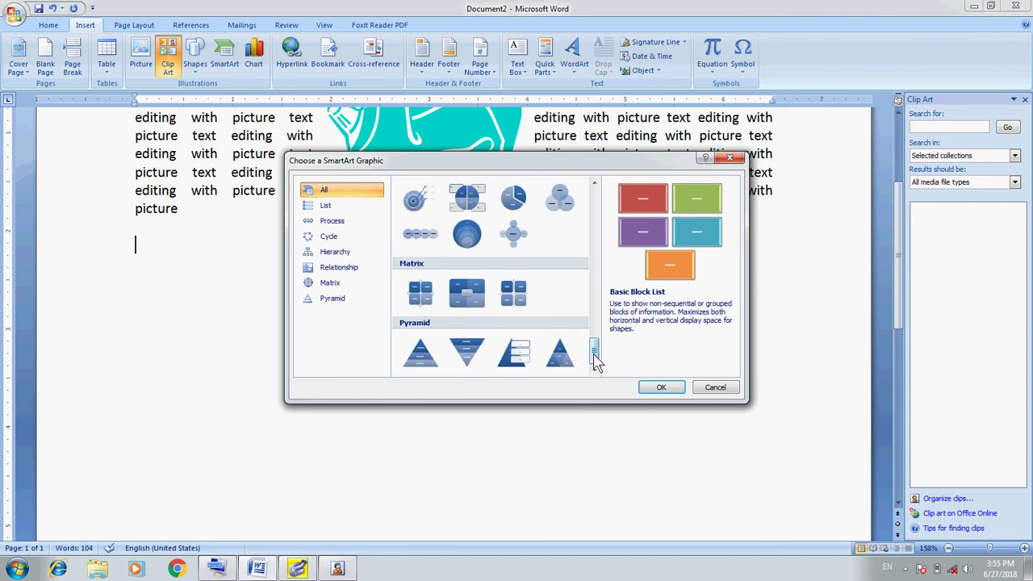
# Step: Insert the Horizontal Hierarchy layout below the paragraph
pyautogui.moveTo(594, 356); pyautogui.dragTo(593, 284)
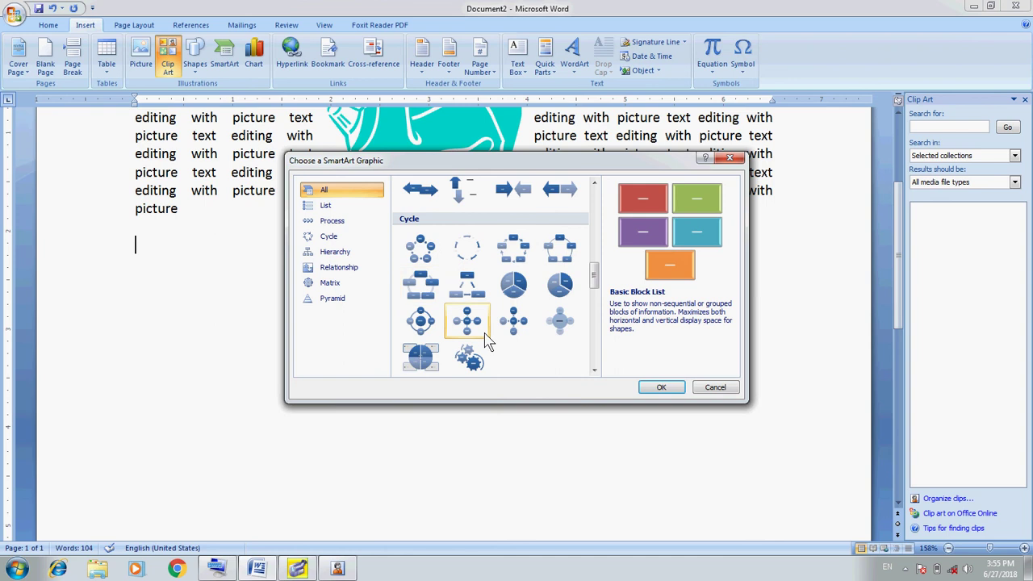
pyautogui.click(596, 371)
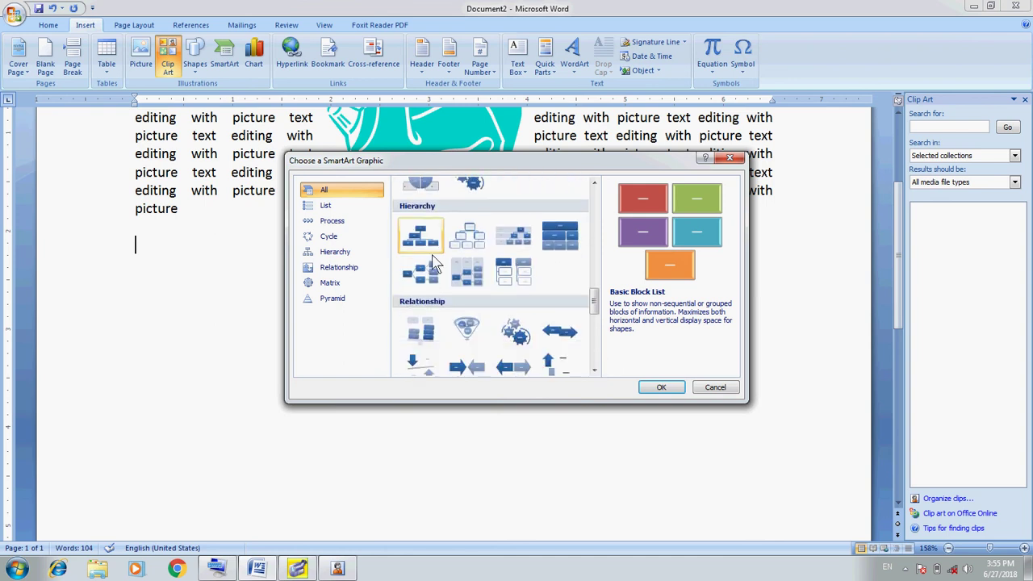
pyautogui.click(425, 276)
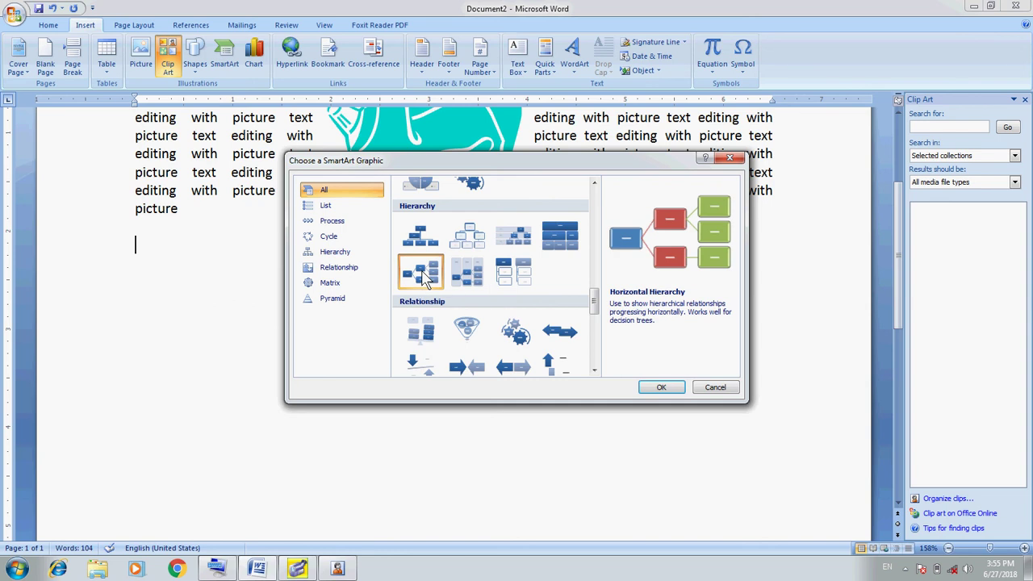
pyautogui.click(661, 388)
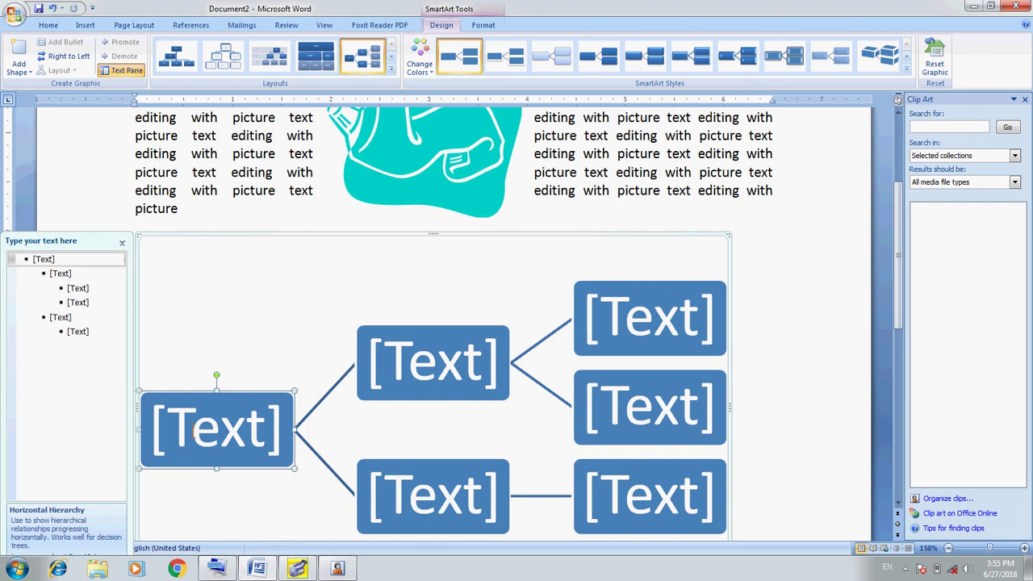
# Step: Label the top-level item Main and the first second-level item Sub menu
pyautogui.click(223, 432)
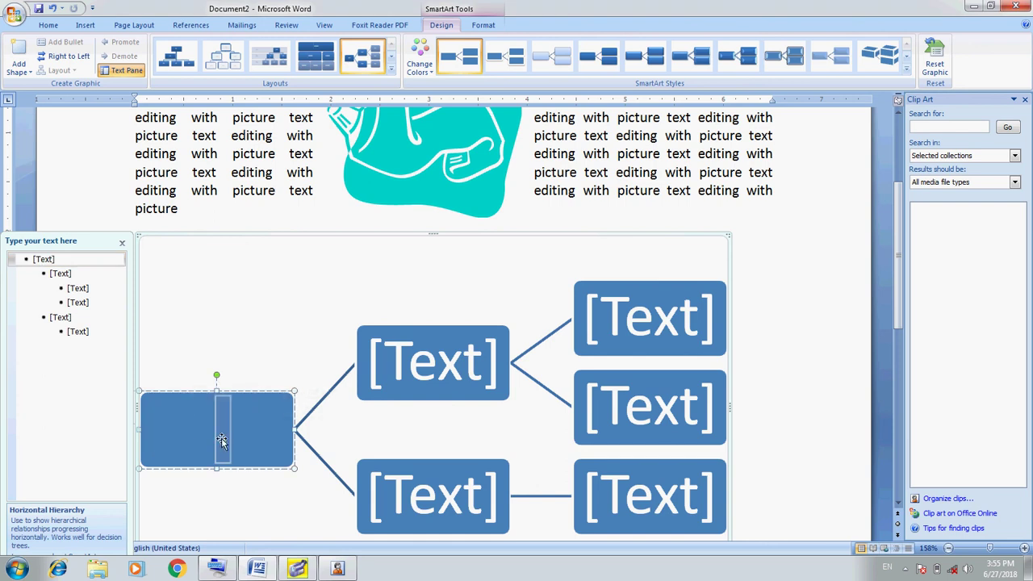
pyautogui.press('Escape')
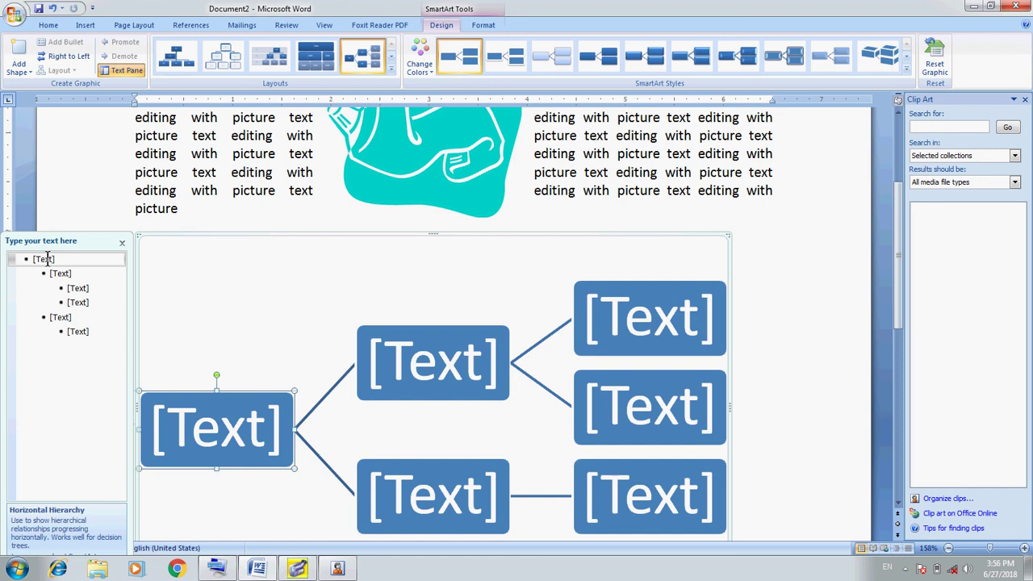
pyautogui.click(47, 258)
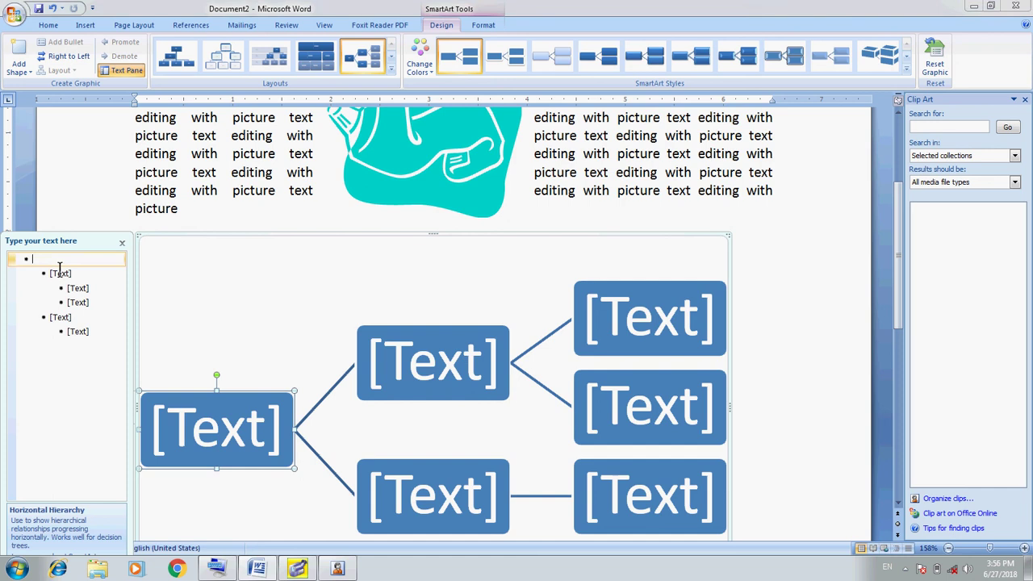
pyautogui.write('Mai')
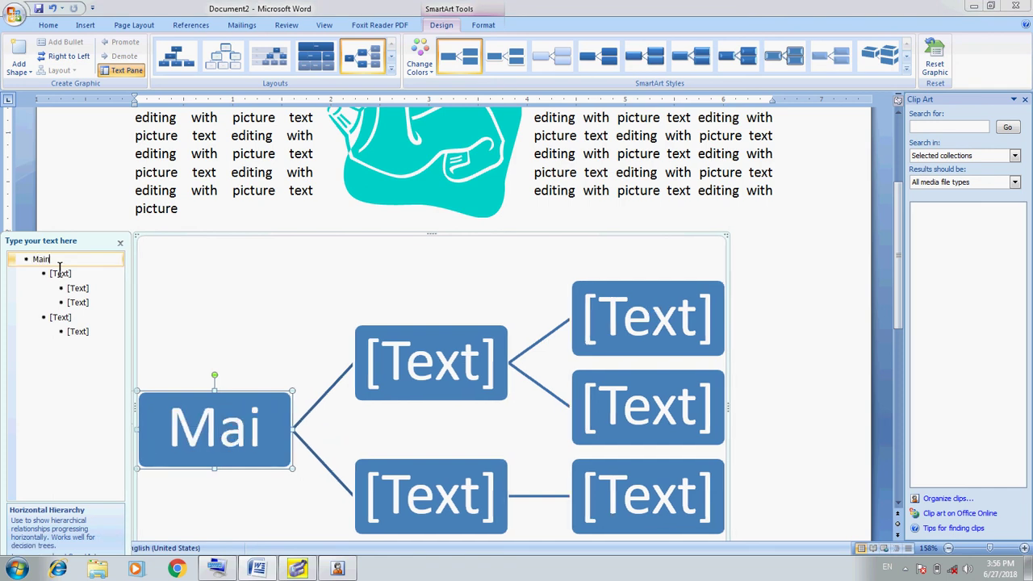
pyautogui.write('n')
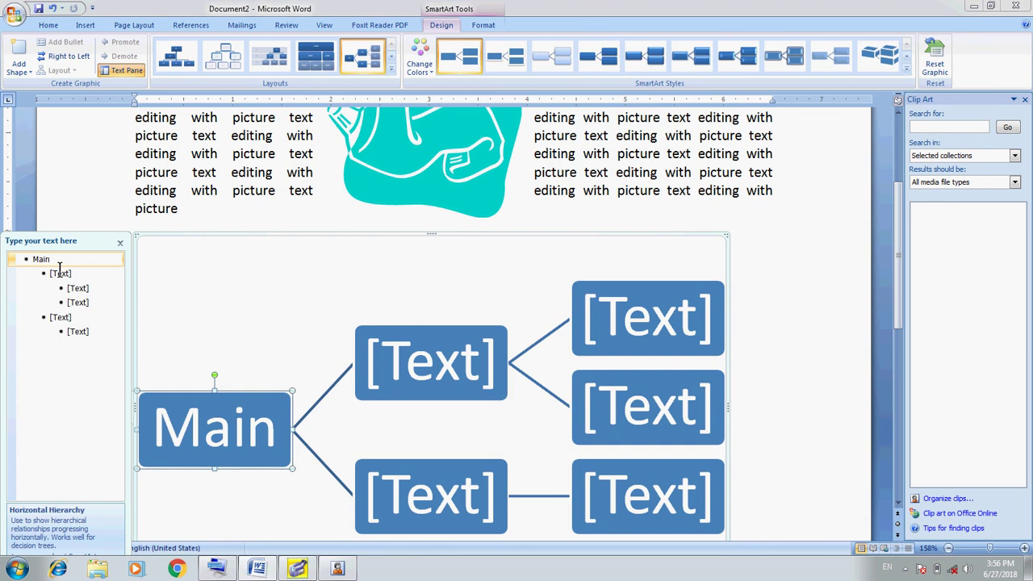
pyautogui.click(59, 272)
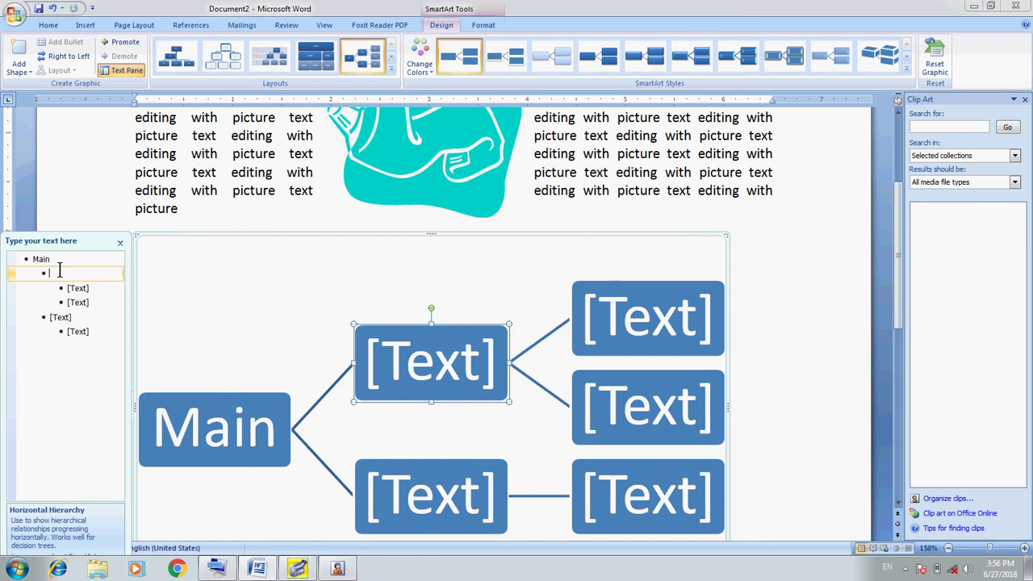
pyautogui.write('Sub')
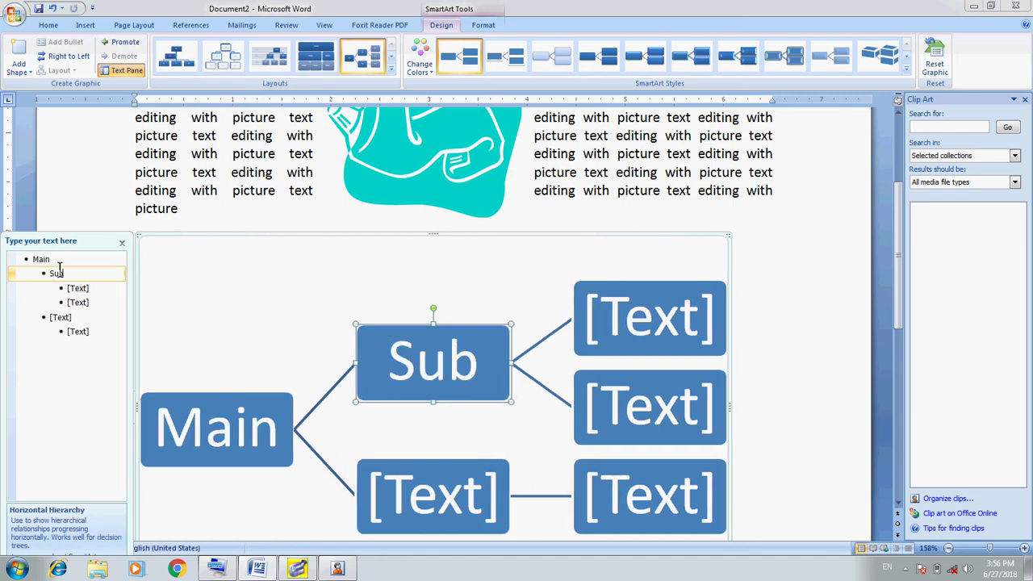
pyautogui.write(' me')
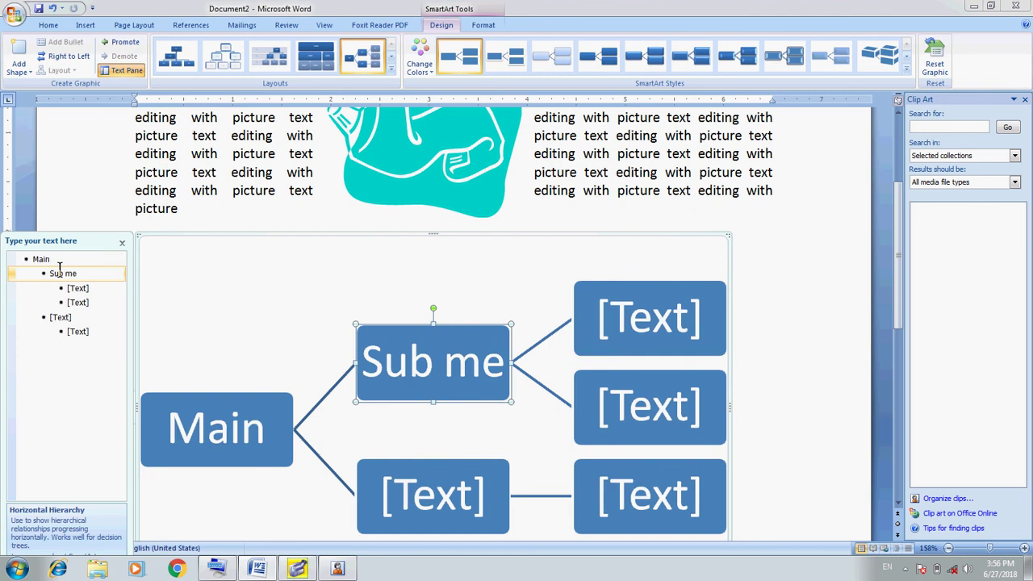
pyautogui.write('nu')
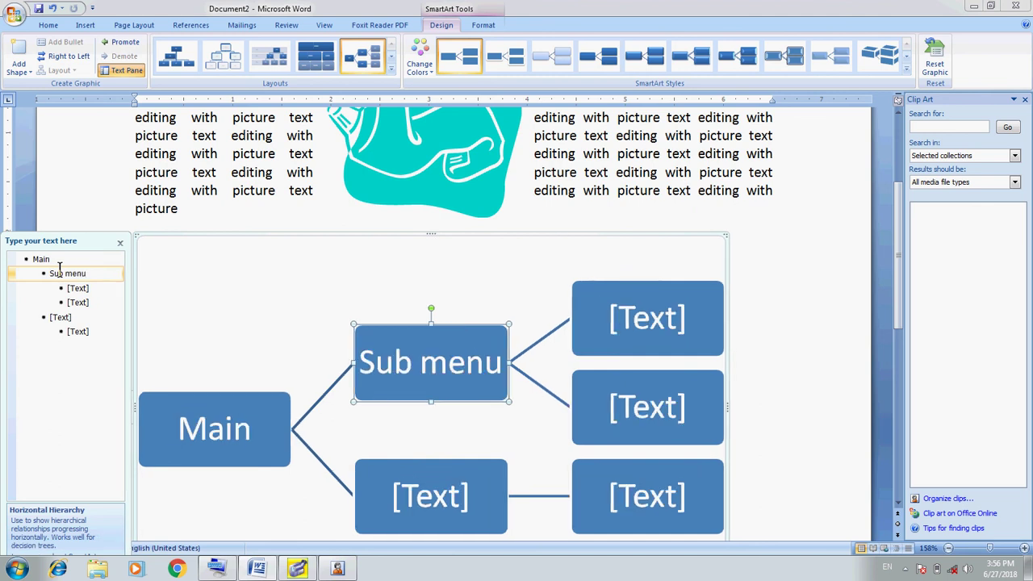
# Step: Enter Menu 1 and Menu 2 as the next two items
pyautogui.press('Down')
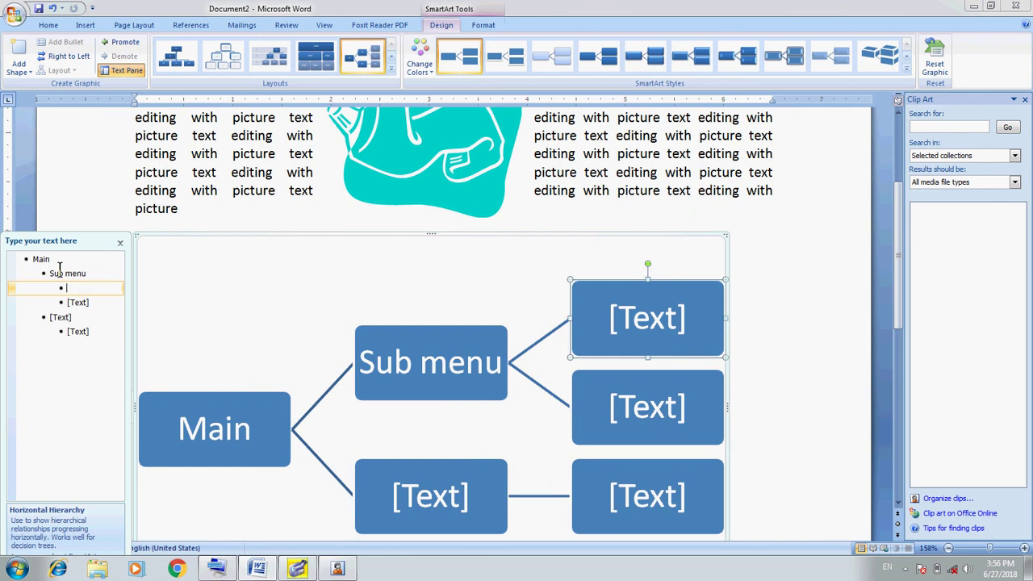
pyautogui.write('Menu')
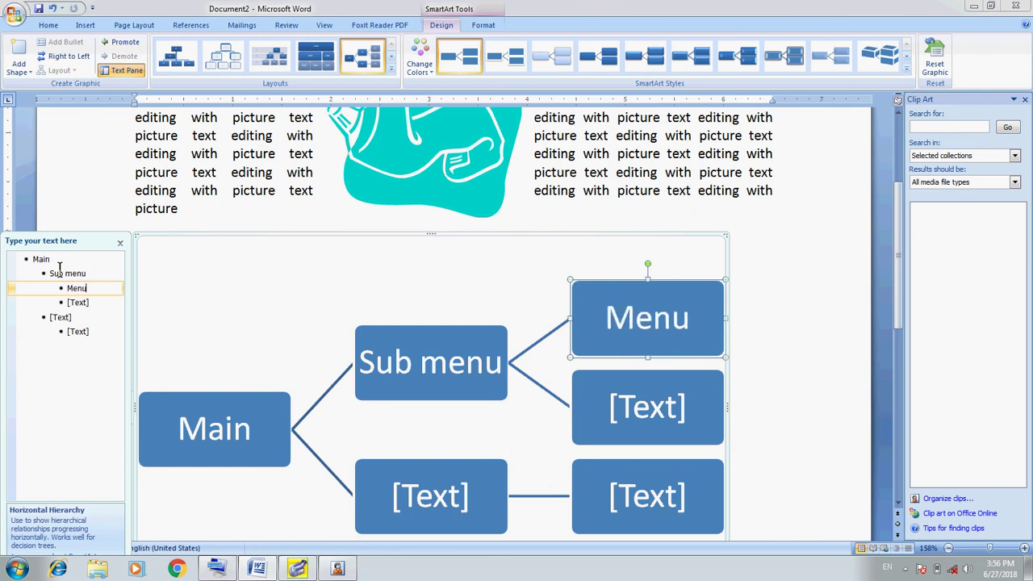
pyautogui.write(' 1')
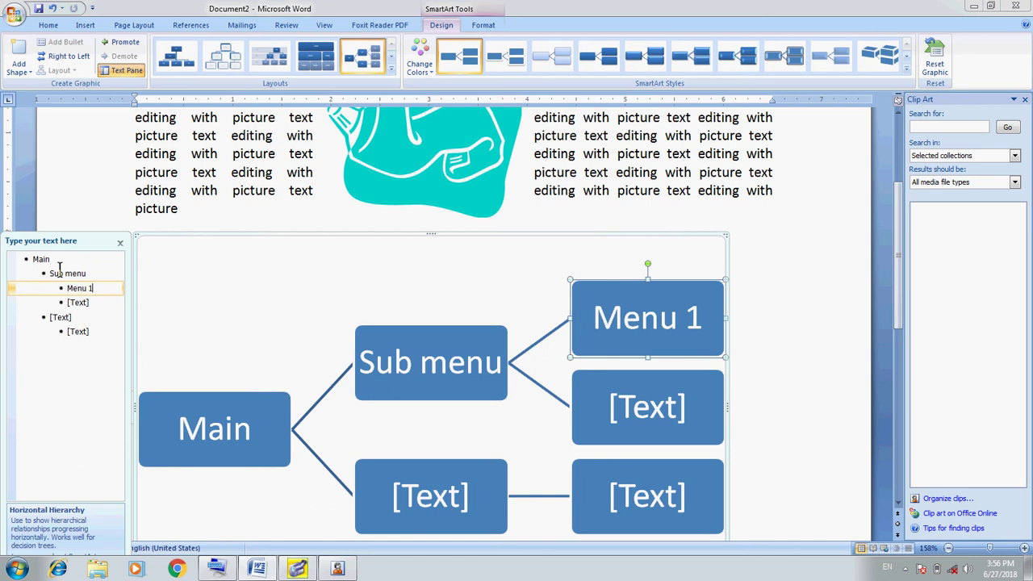
pyautogui.press('Down')
pyautogui.write('M')
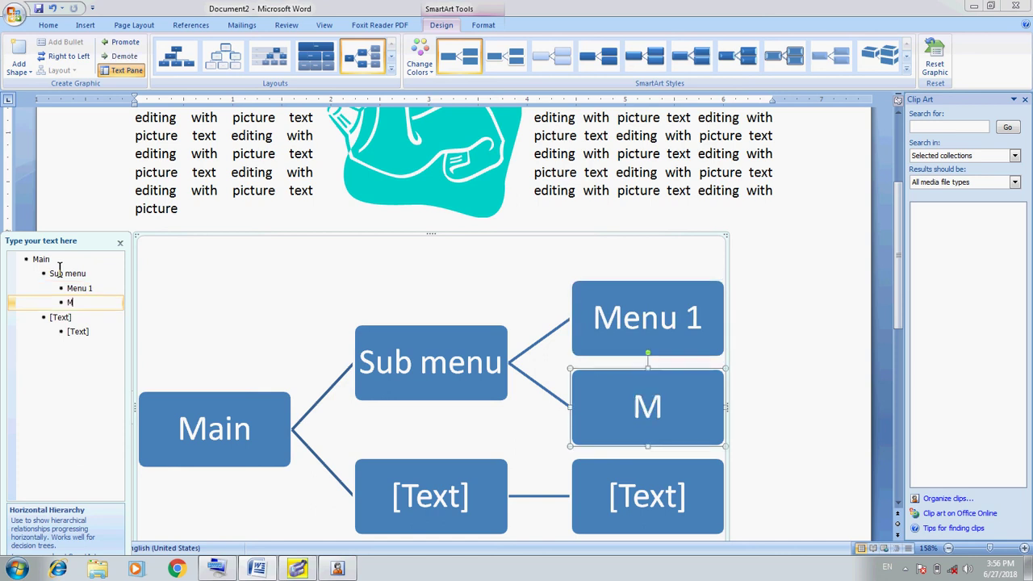
pyautogui.write('enyu')
pyautogui.press('BackSpace')
pyautogui.press('BackSpace')
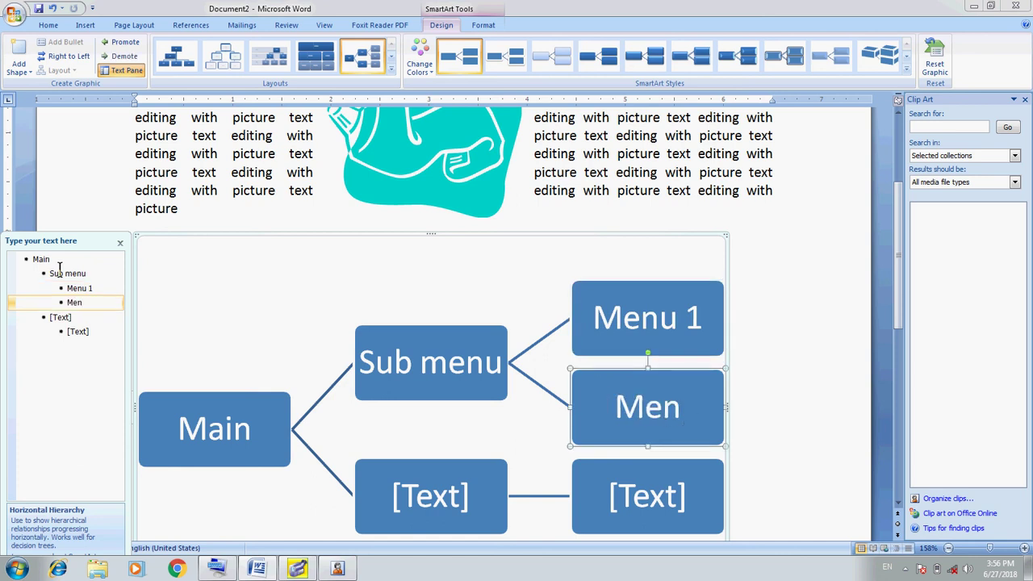
pyautogui.write('u2')
pyautogui.press('BackSpace')
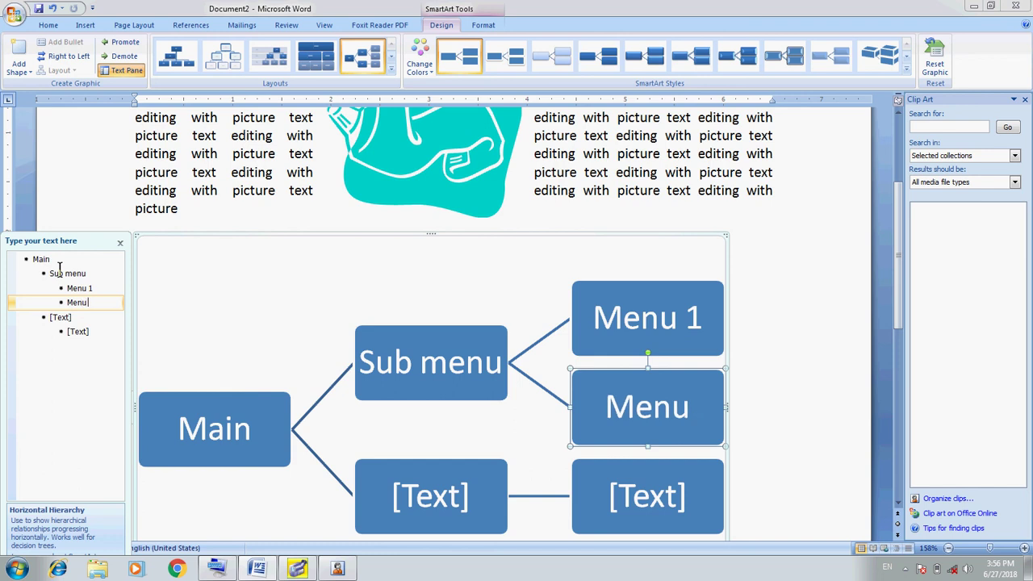
pyautogui.write(' 2')
# Step: Add Sub 2 at the second level with direction beneath it
pyautogui.press('Down')
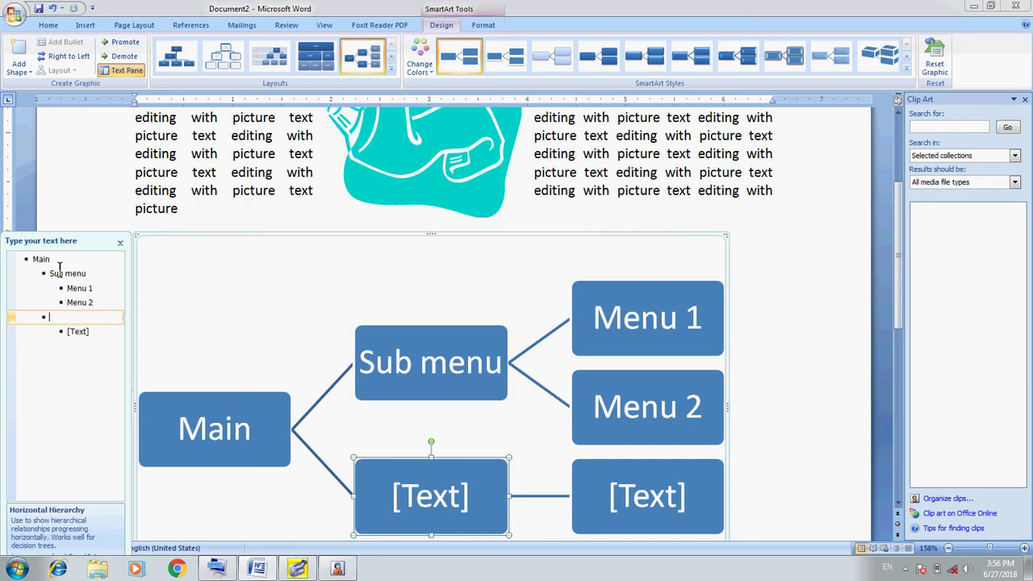
pyautogui.write('Sub')
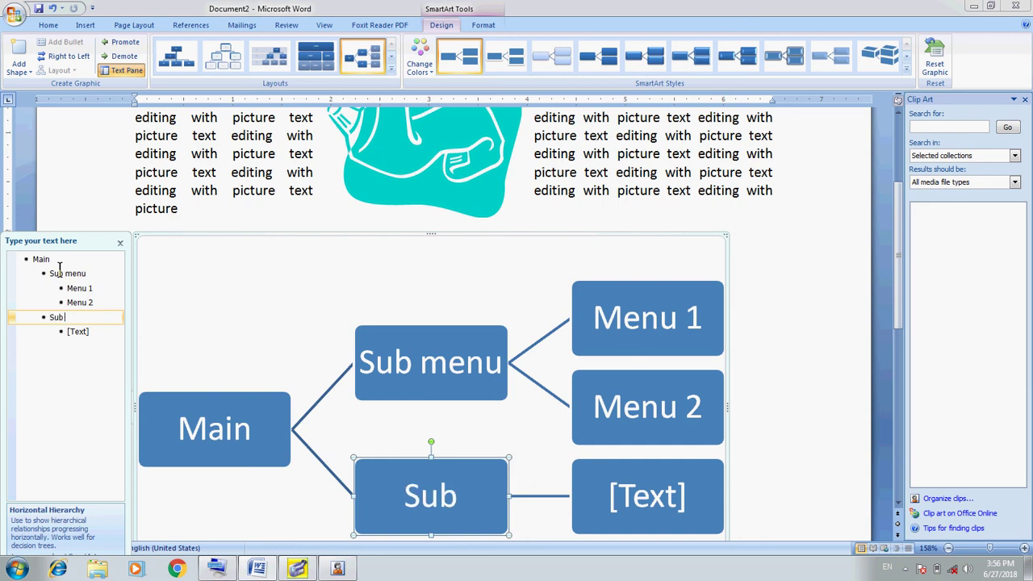
pyautogui.write(' 2')
pyautogui.press('Tab')
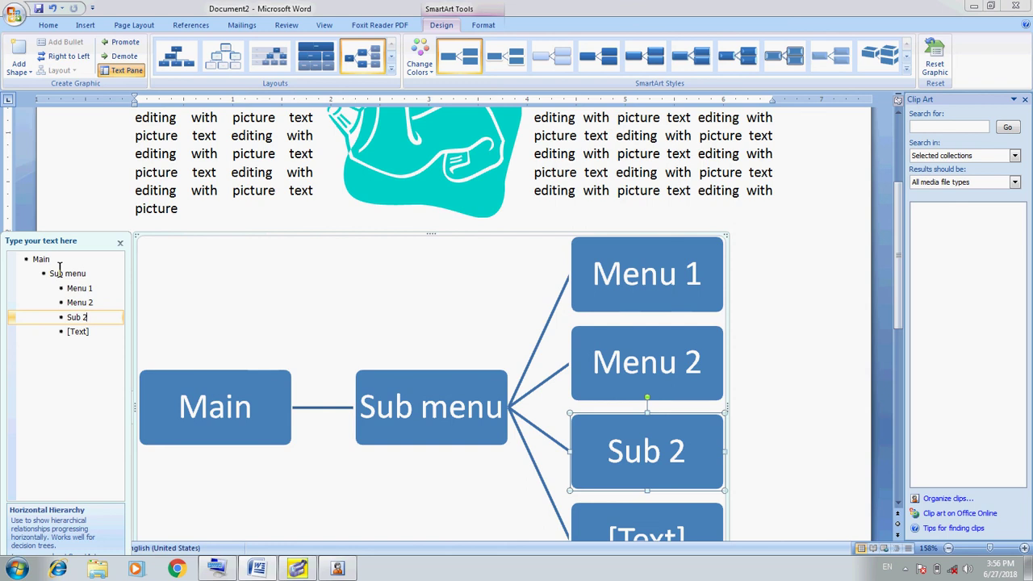
pyautogui.hotkey('shift', 'Tab')
pyautogui.press('Down')
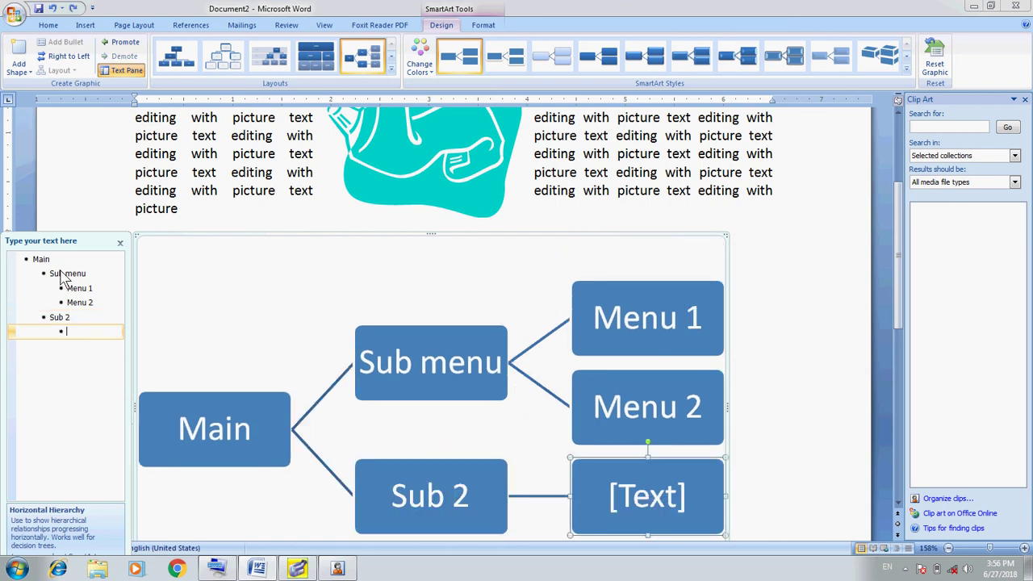
pyautogui.press('Up')
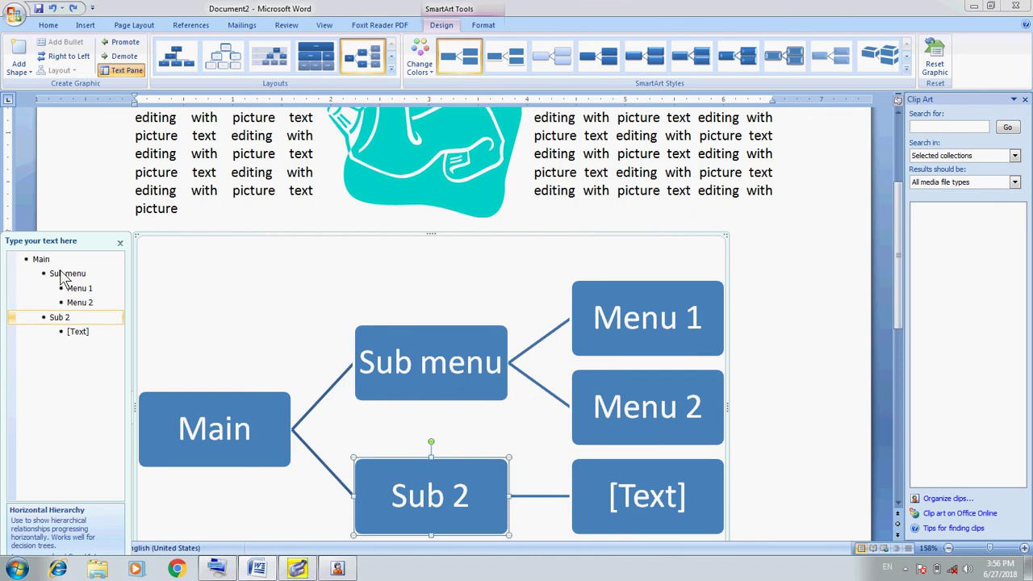
pyautogui.press('Down')
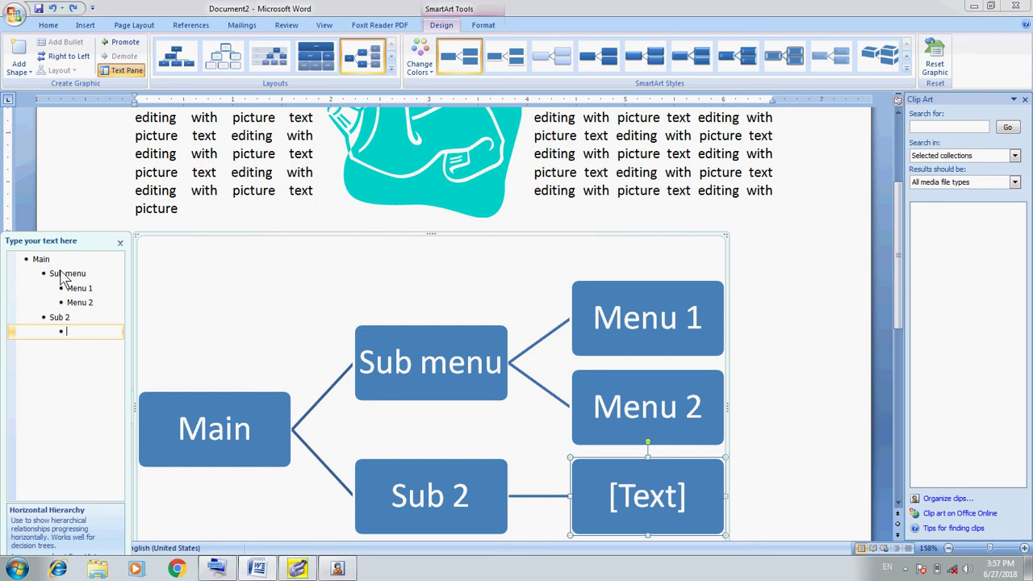
pyautogui.write('direction')
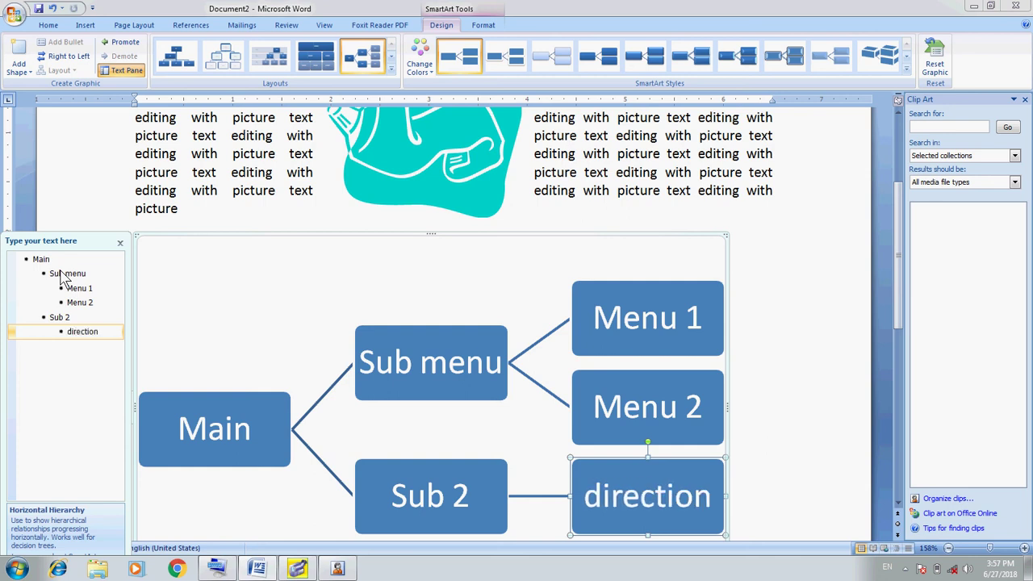
pyautogui.press('Up')
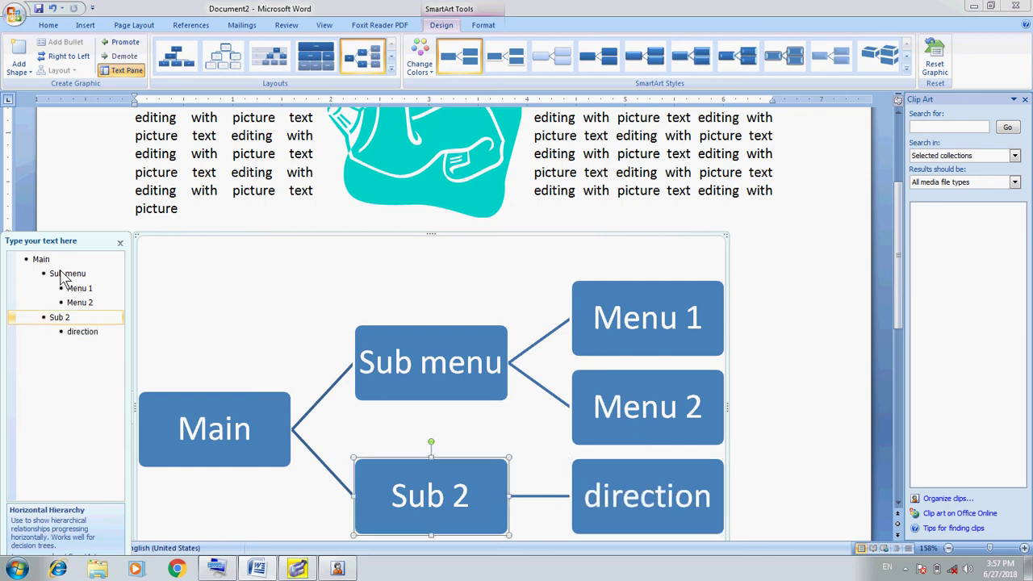
pyautogui.press('Up')
pyautogui.press('Up')
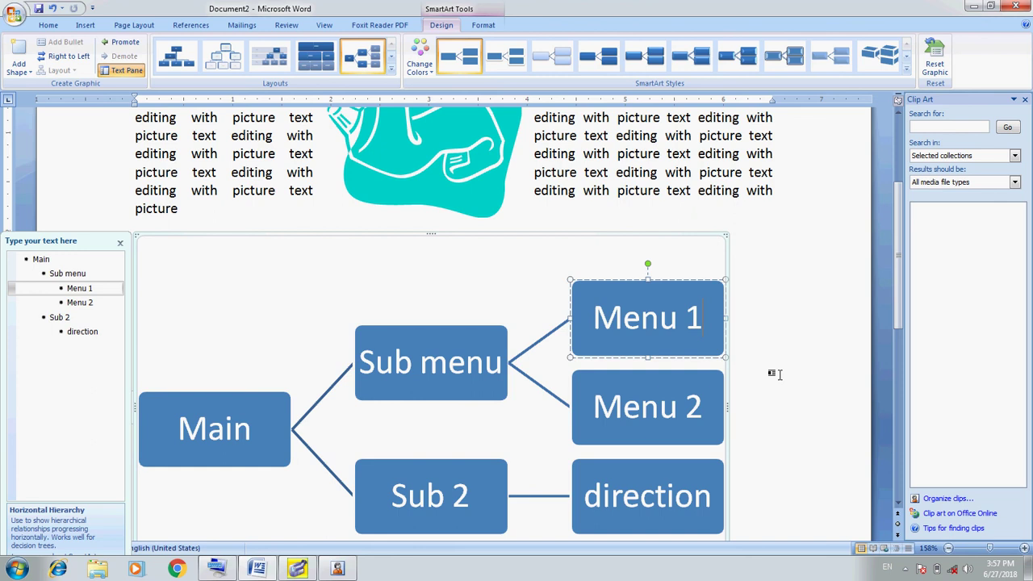
# Step: Click off the finished hierarchy diagram and scroll through the page to review it
pyautogui.click(767, 256)
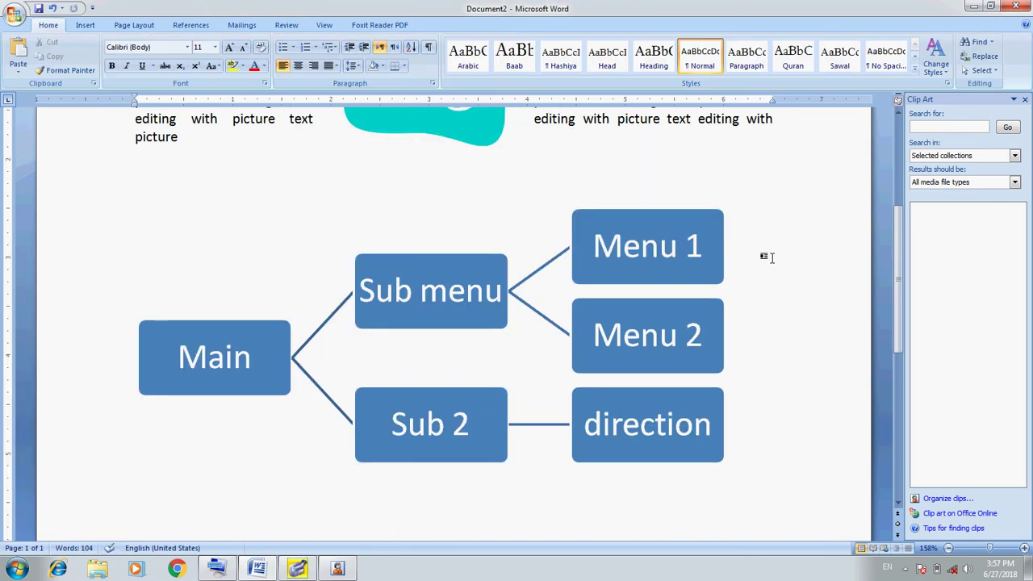
pyautogui.click(898, 506)
pyautogui.click(898, 505)
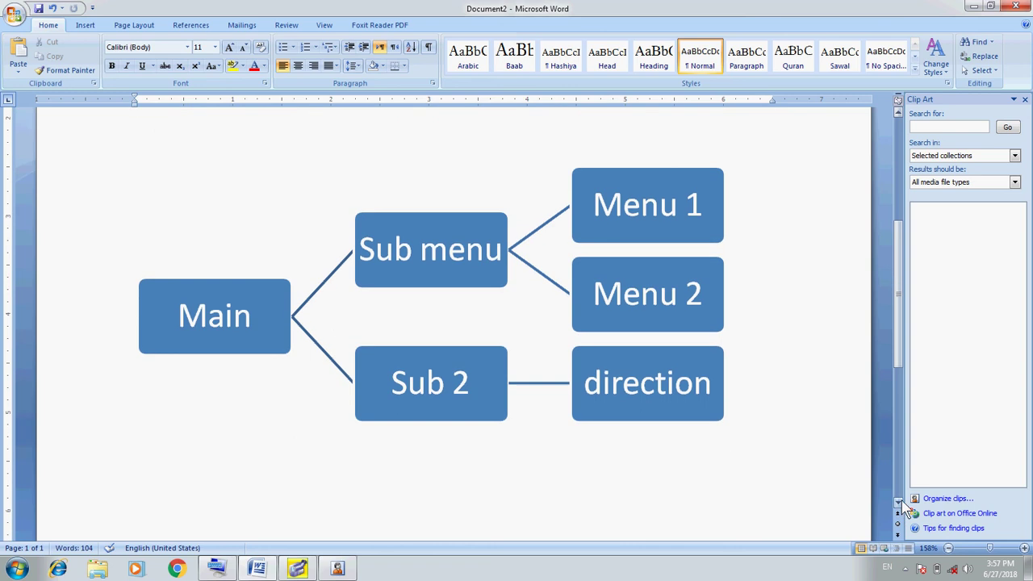
pyautogui.click(898, 505)
pyautogui.click(898, 506)
pyautogui.click(898, 505)
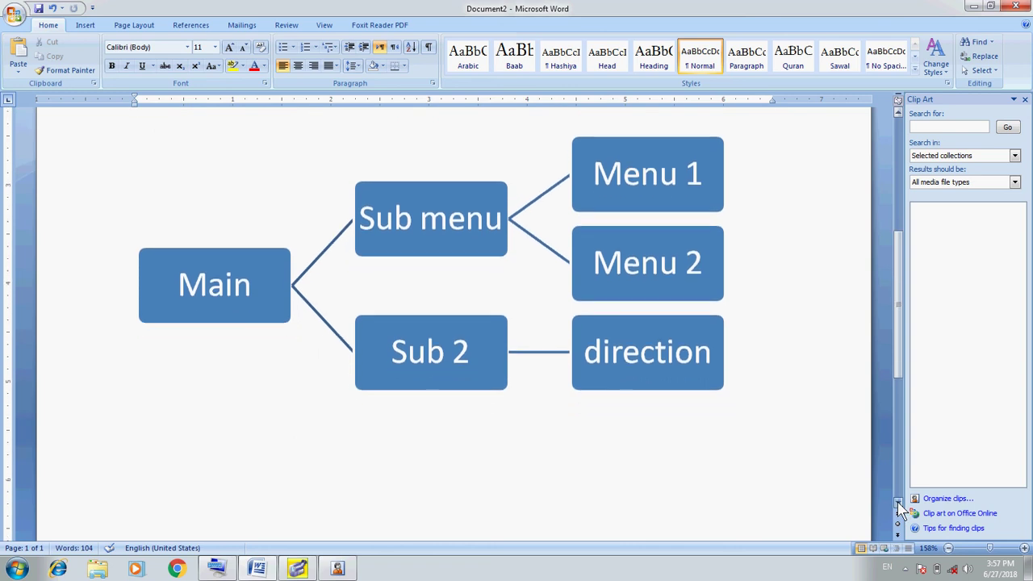
pyautogui.click(899, 506)
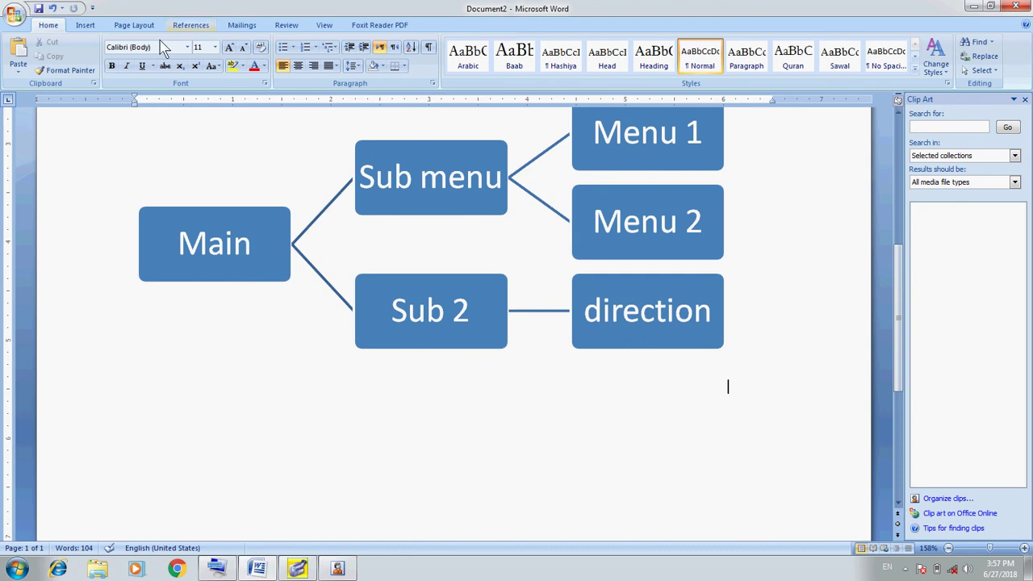
pyautogui.click(88, 25)
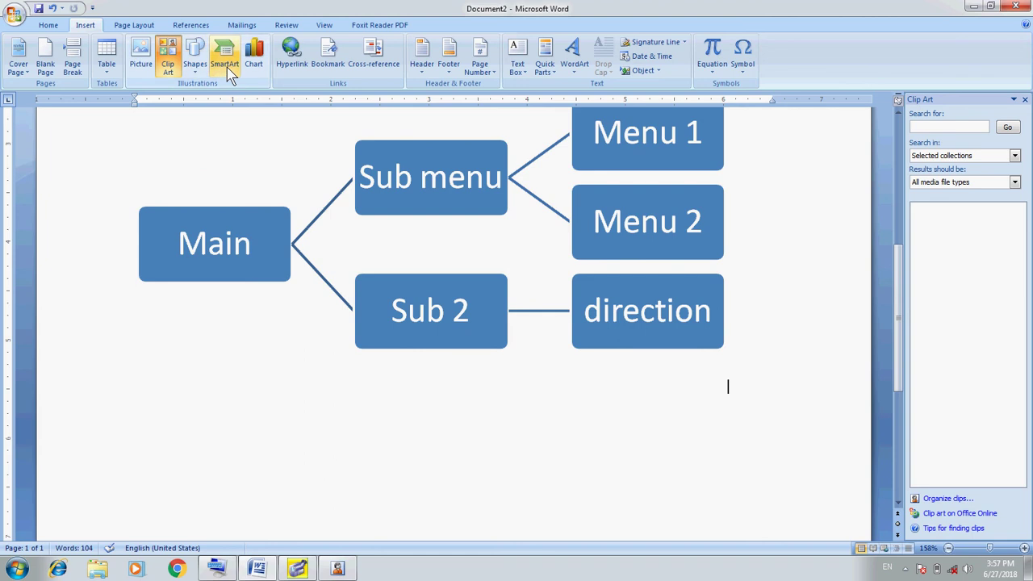
pyautogui.click(255, 70)
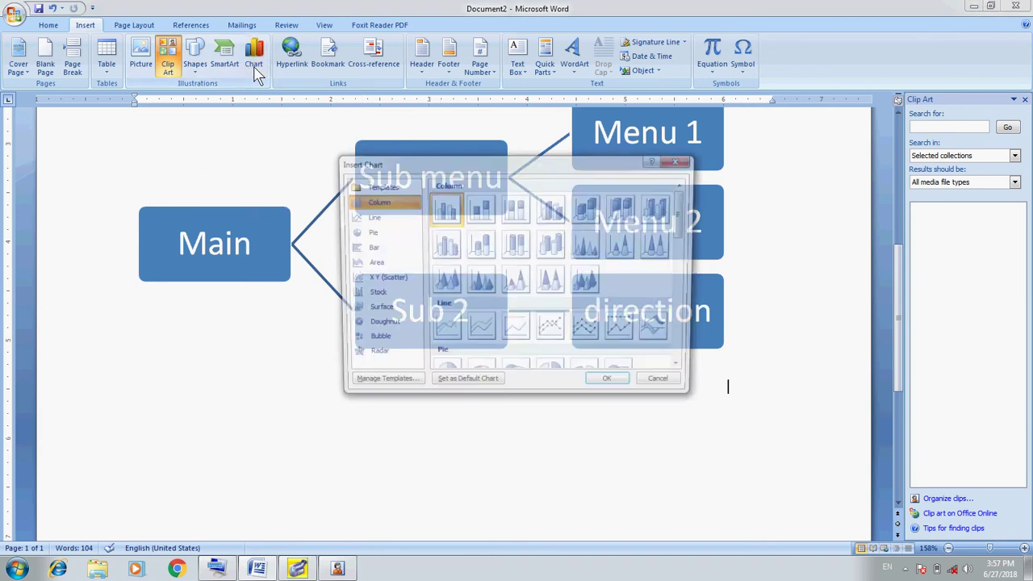
pyautogui.click(478, 246)
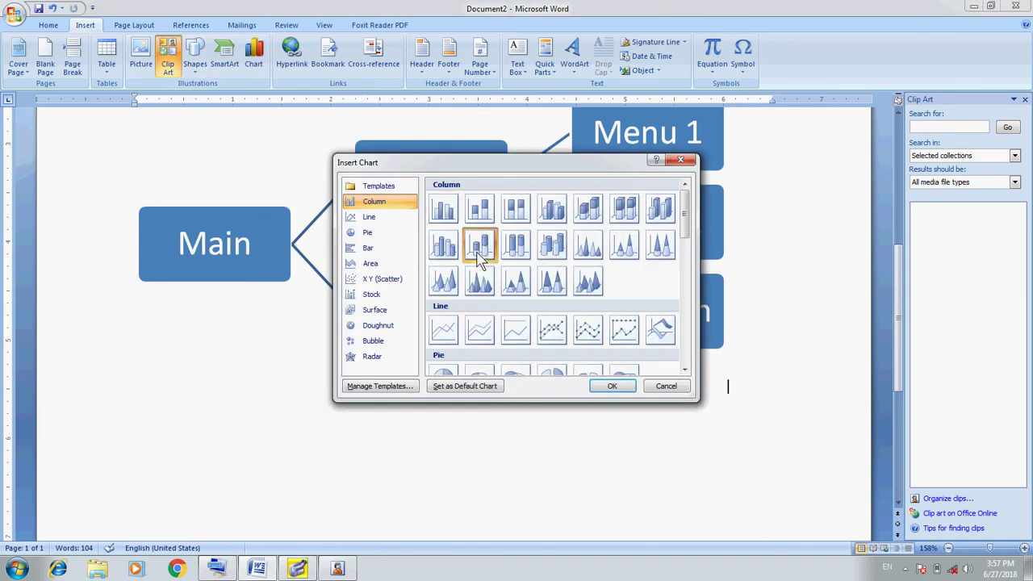
pyautogui.click(481, 282)
pyautogui.click(516, 287)
pyautogui.click(685, 370)
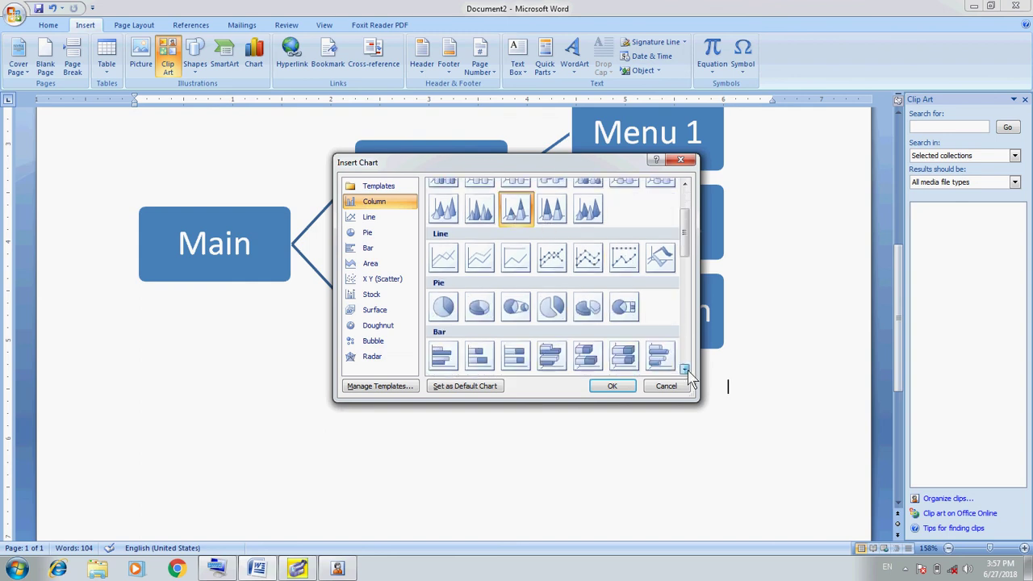
pyautogui.click(684, 370)
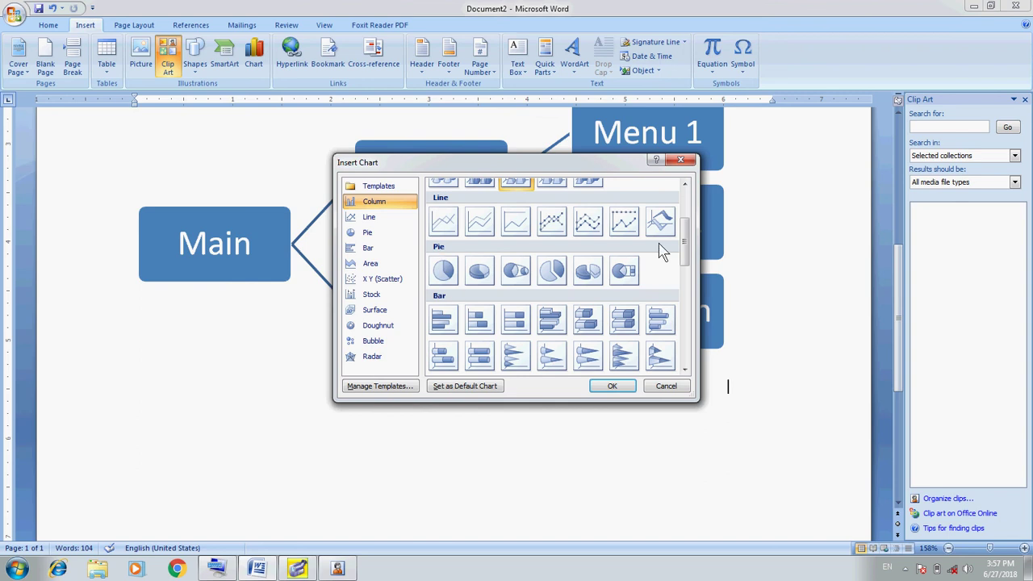
pyautogui.moveTo(685, 246); pyautogui.dragTo(682, 208)
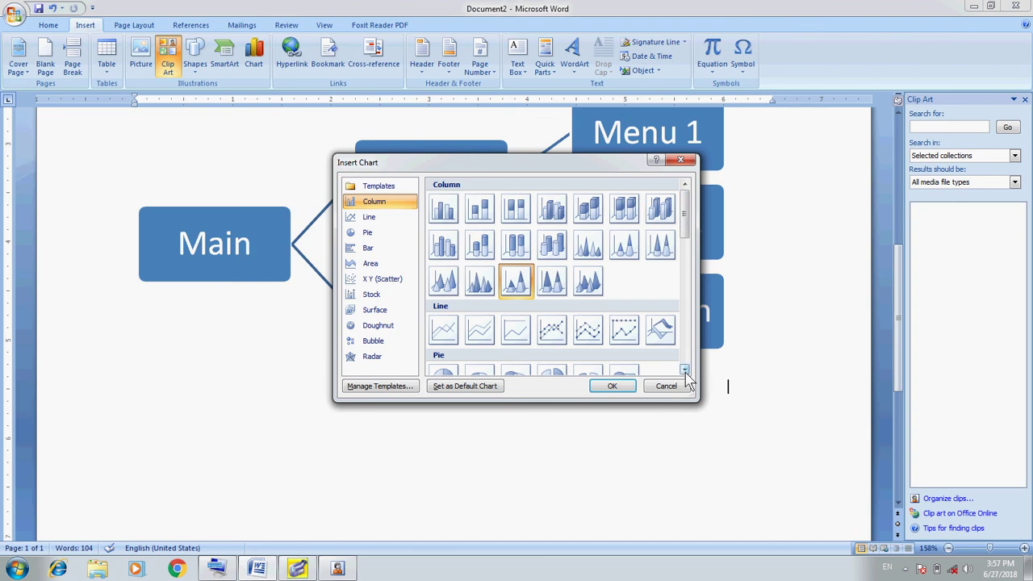
pyautogui.moveTo(685, 372); pyautogui.dragTo(685, 372)
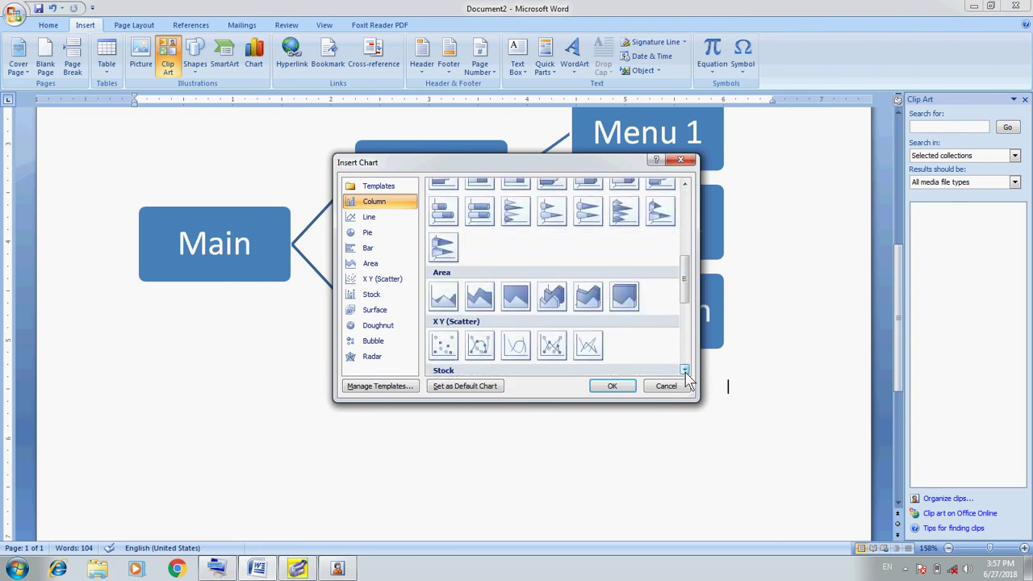
pyautogui.click(685, 373)
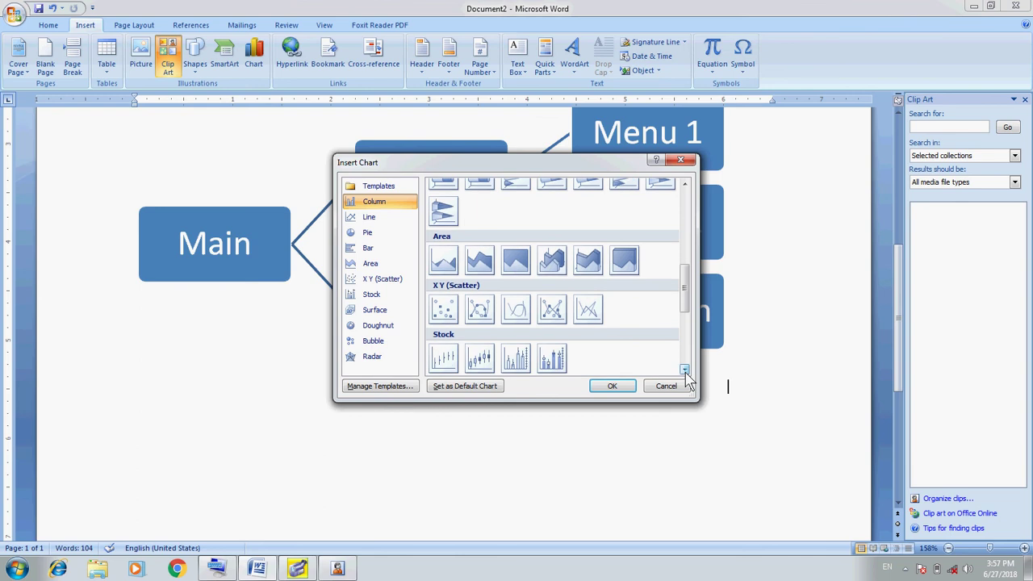
pyautogui.click(686, 373)
pyautogui.click(686, 373)
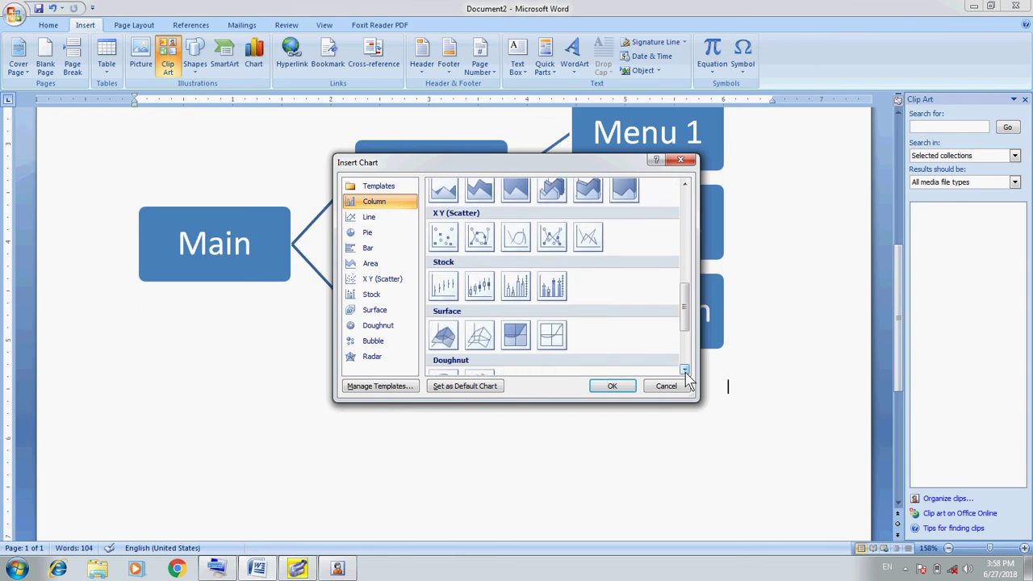
pyautogui.click(685, 373)
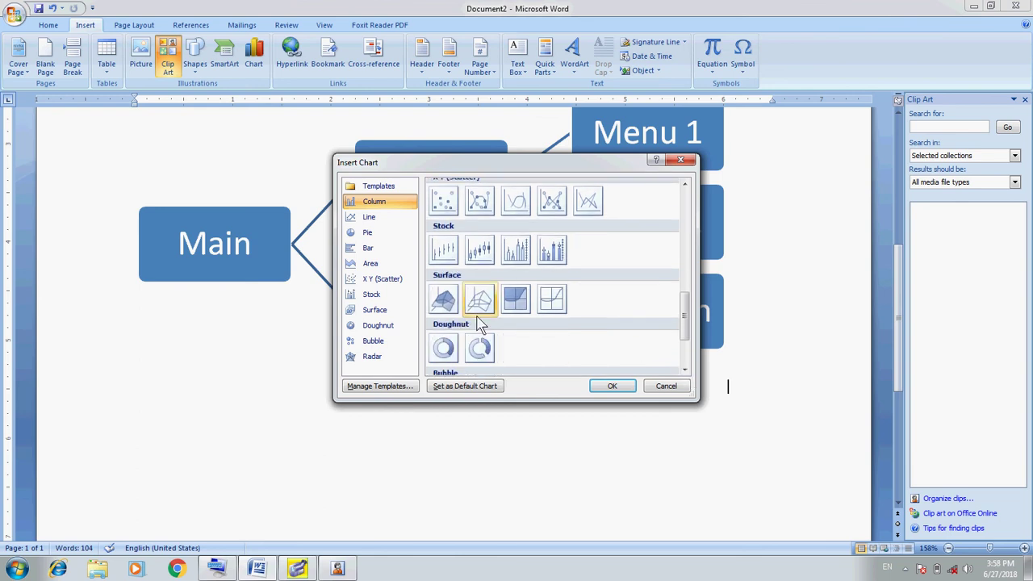
pyautogui.click(517, 257)
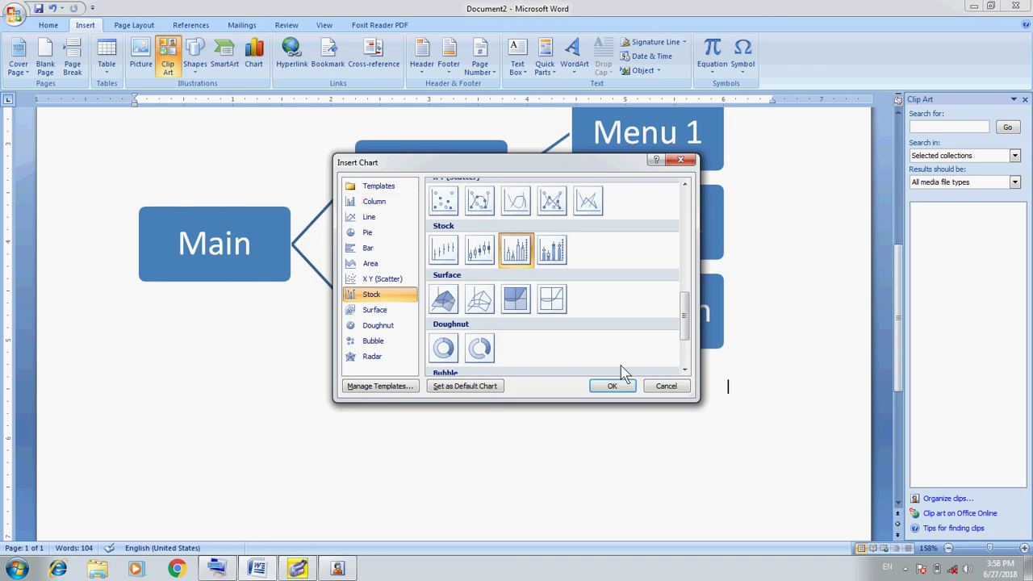
pyautogui.click(660, 388)
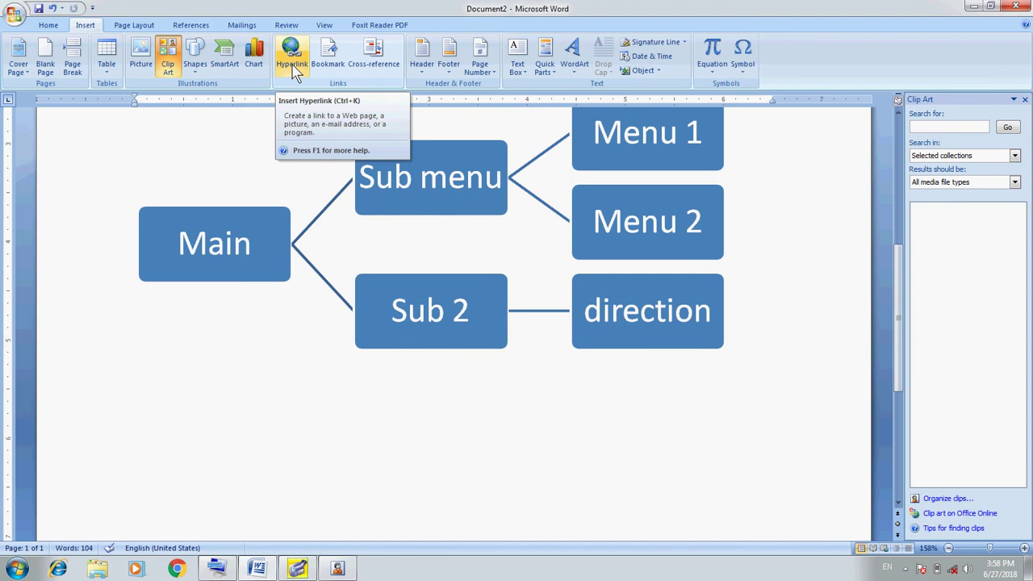
# Step: Select the words 'editing with picture' at the start of the third line
pyautogui.hotkey('ctrl', 'Home')
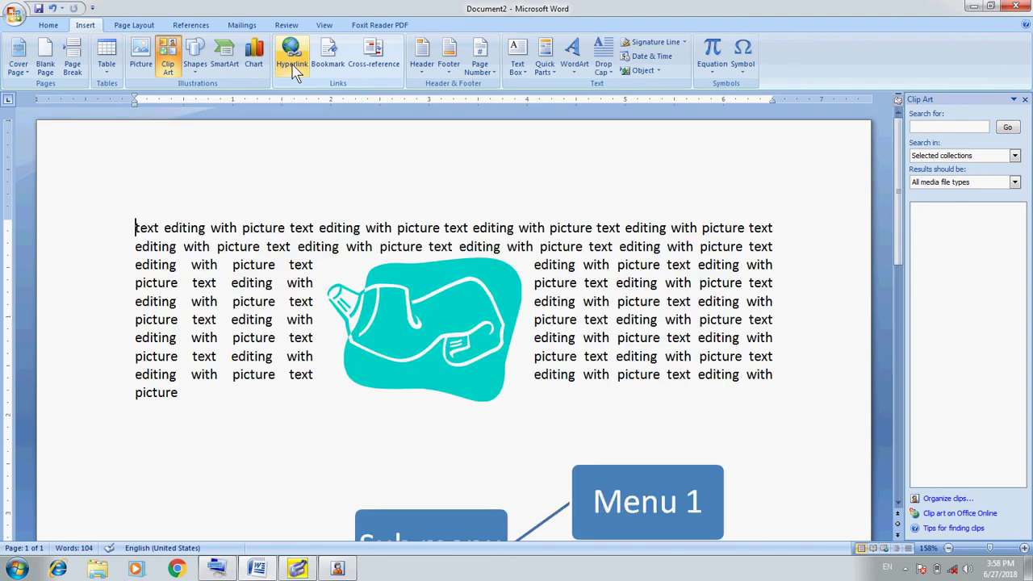
pyautogui.hotkey('ctrl', 'shift', 'Right')
pyautogui.hotkey('ctrl', 'shift', 'Right')
pyautogui.press('Down')
pyautogui.hotkey('ctrl', 'Right')
pyautogui.press('Home')
pyautogui.hotkey('ctrl', 'shift', 'Right')
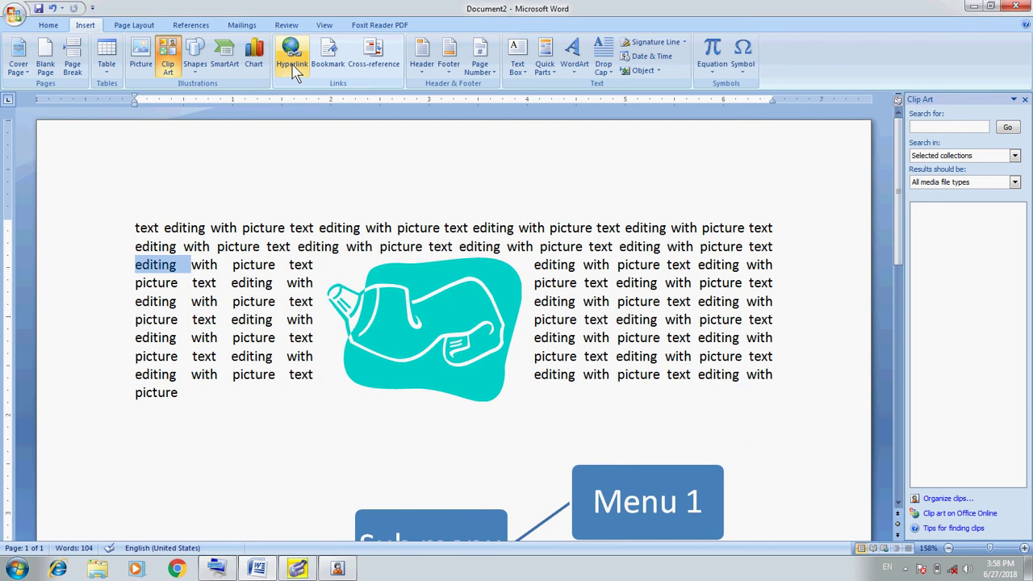
pyautogui.hotkey('ctrl', 'shift', 'Right')
pyautogui.hotkey('ctrl', 'shift', 'Right')
pyautogui.hotkey('shift', 'Left')
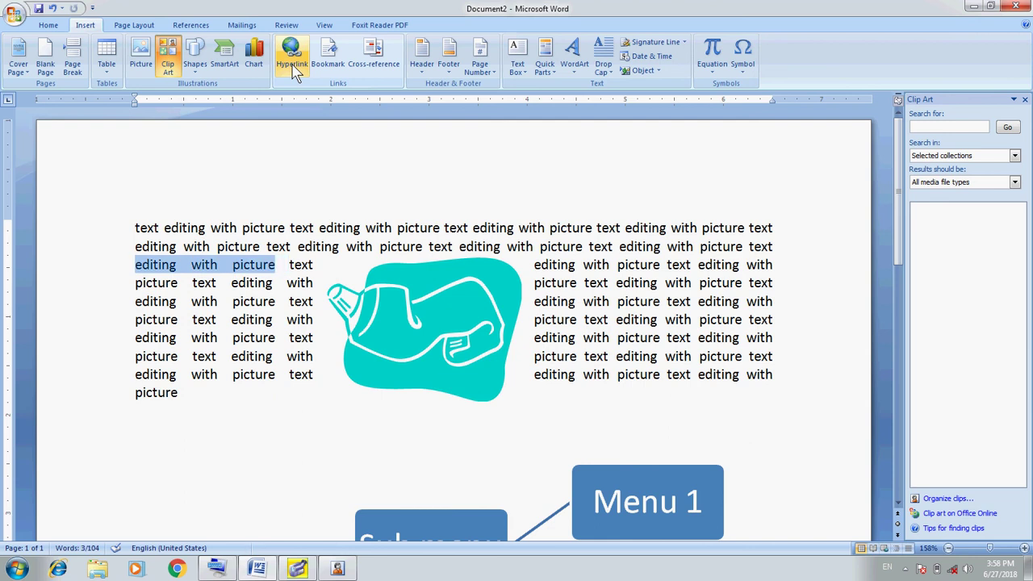
# Step: Hyperlink the selected 'editing with picture' text to Chapter.docx
pyautogui.click(289, 68)
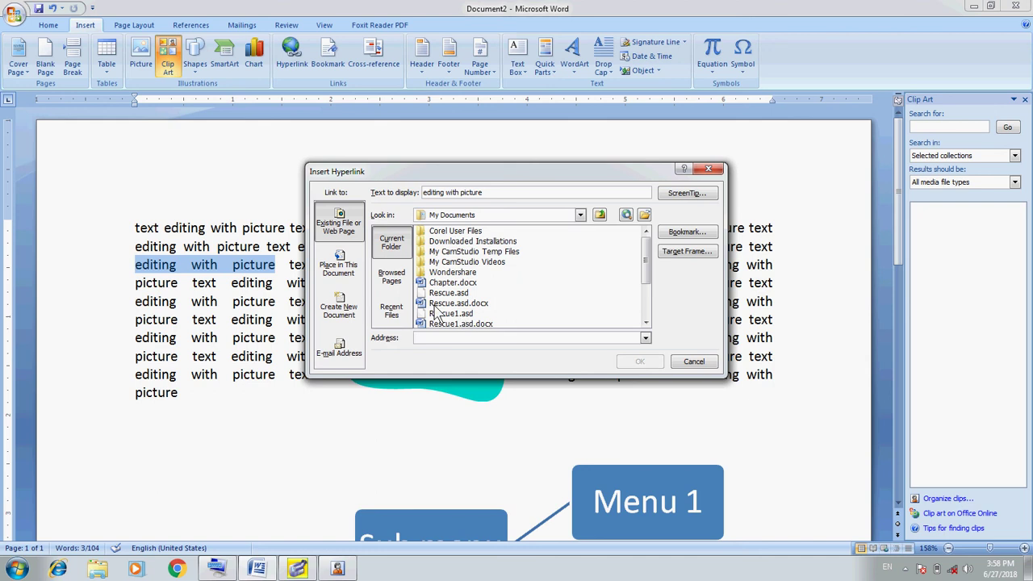
pyautogui.click(450, 282)
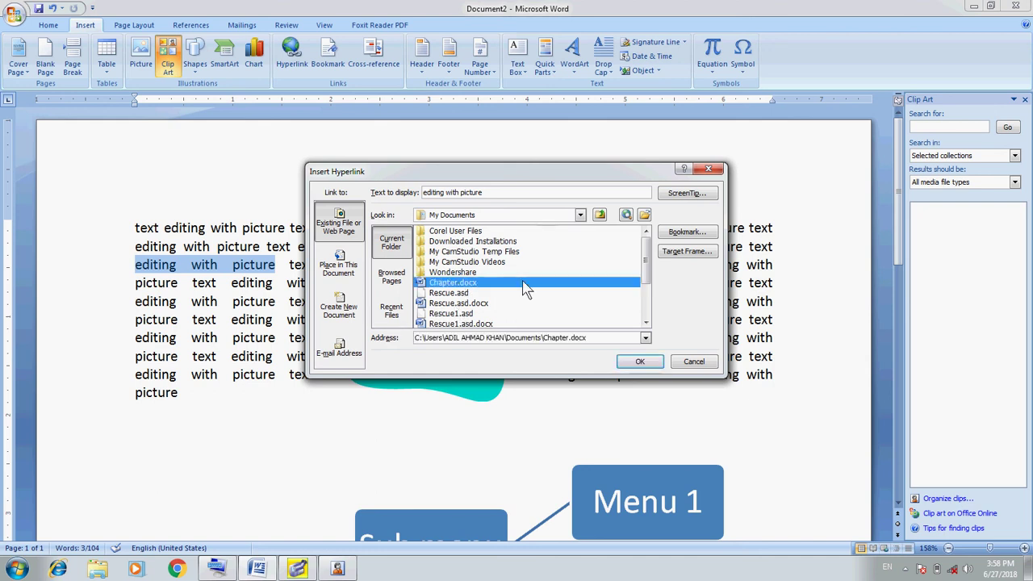
pyautogui.click(636, 363)
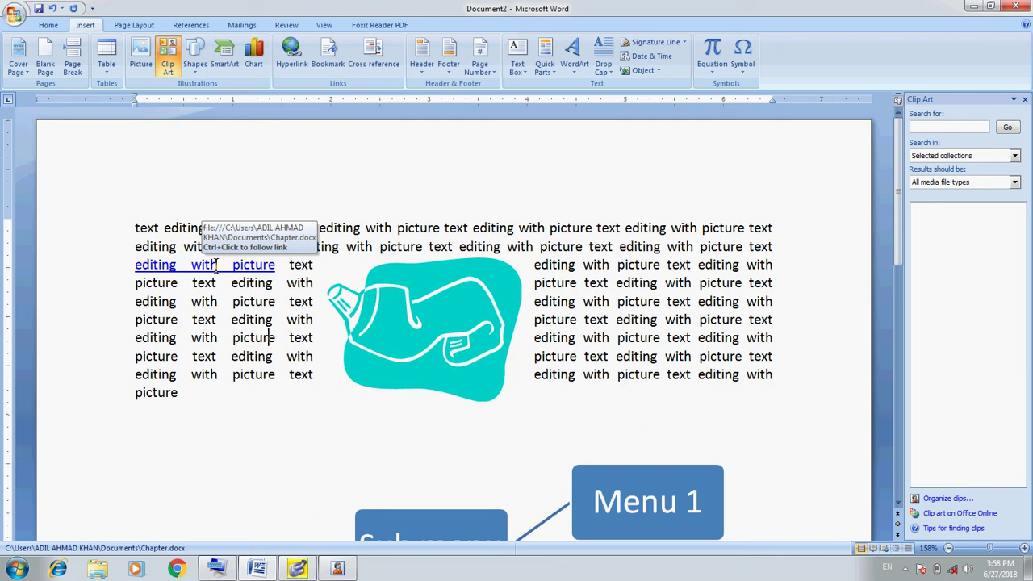
# Step: Deselect the new link, then follow 'editing with picture' toward Chapter.docx
pyautogui.click(275, 338)
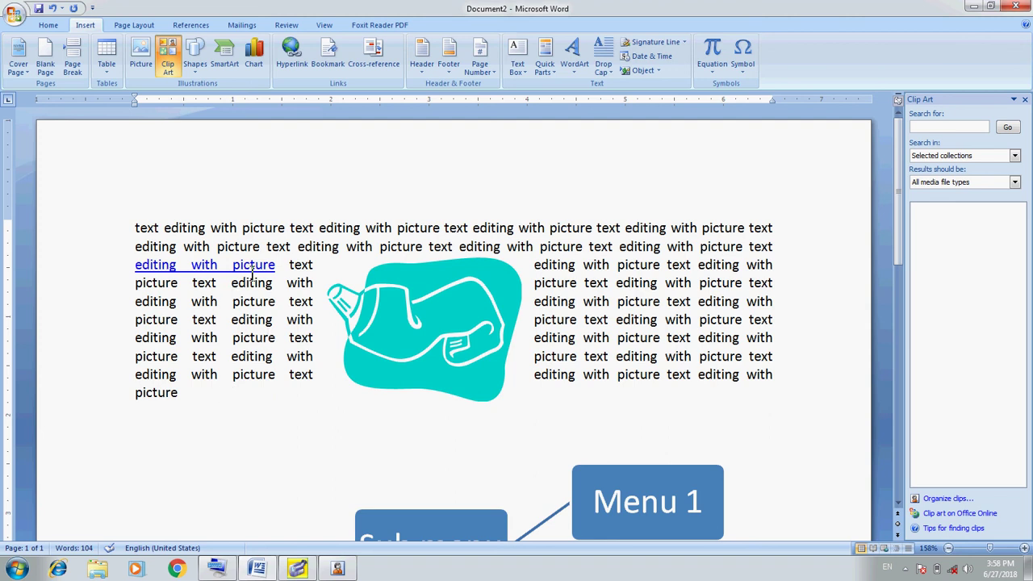
pyautogui.moveTo(252, 273)
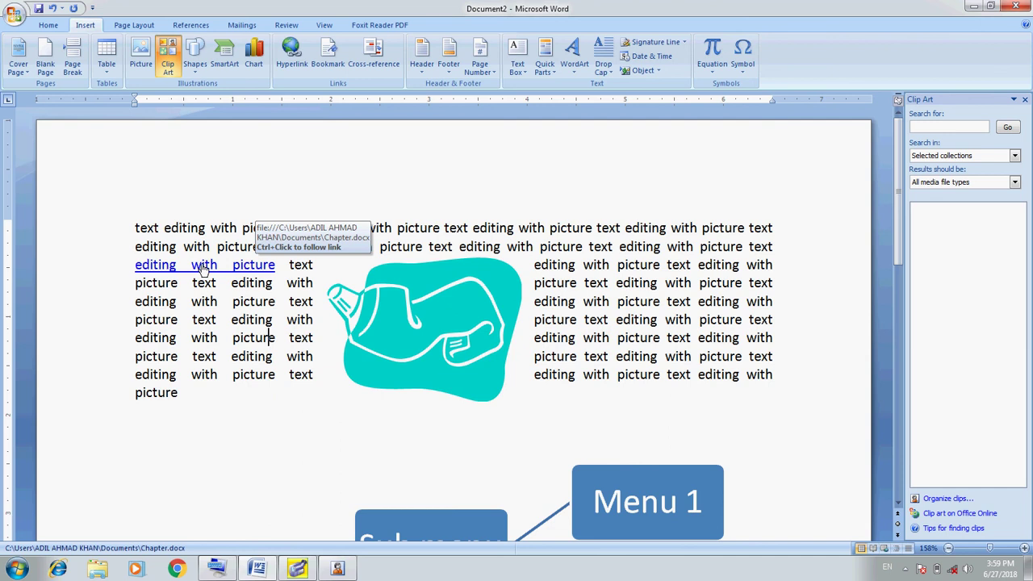
pyautogui.keyDown('ctrl'); pyautogui.click(204, 269); pyautogui.keyUp('ctrl')
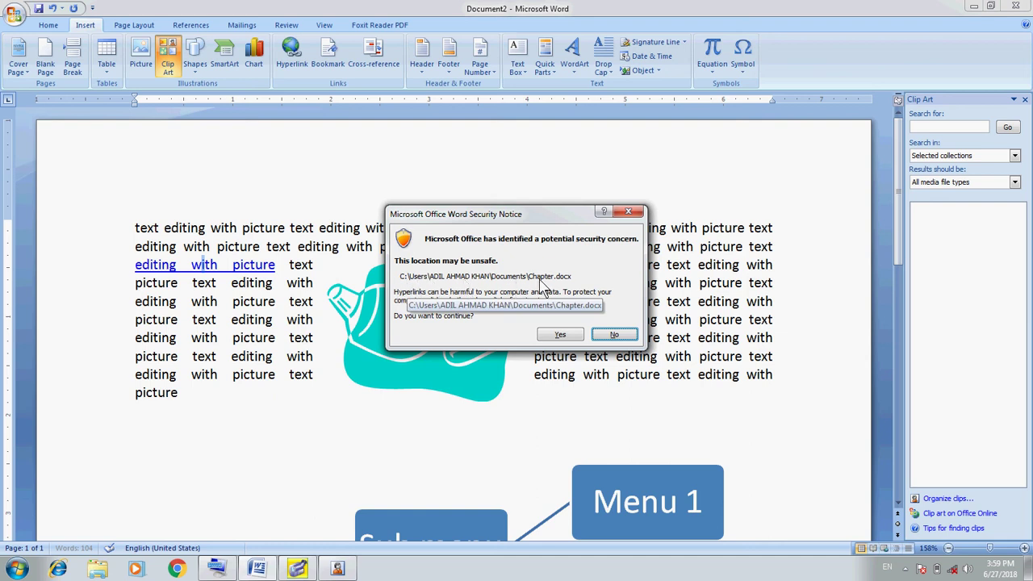
# Step: Allow Chapter.docx to open and scroll through its first paragraph
pyautogui.click(560, 336)
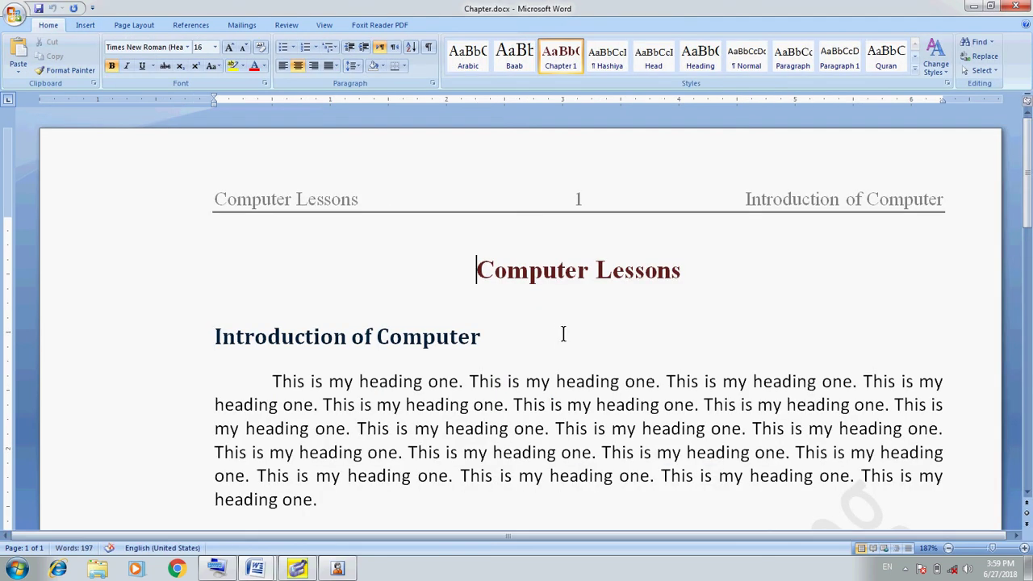
pyautogui.click(564, 333)
pyautogui.press('Down')
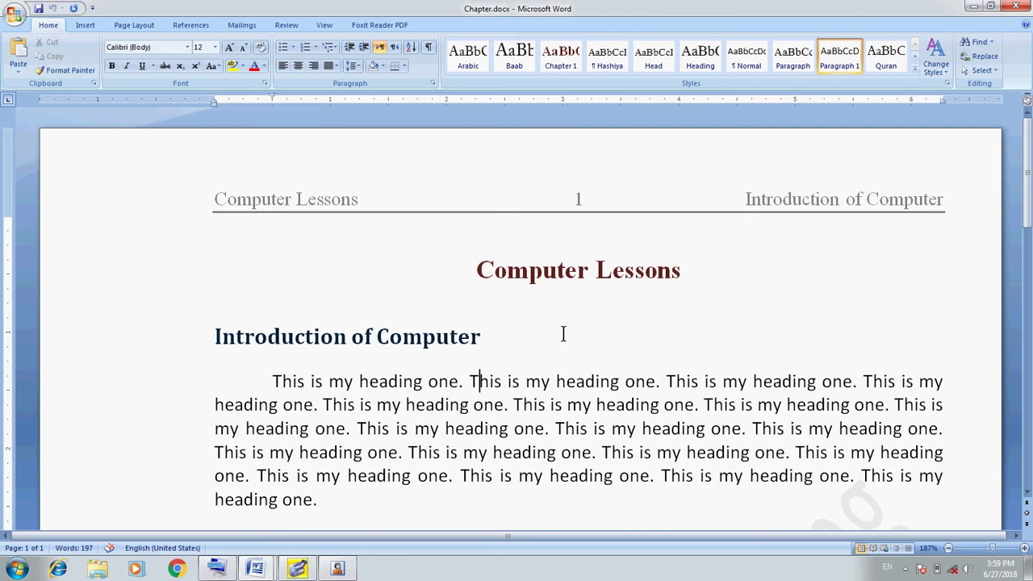
pyautogui.scroll(-3, 563, 333)
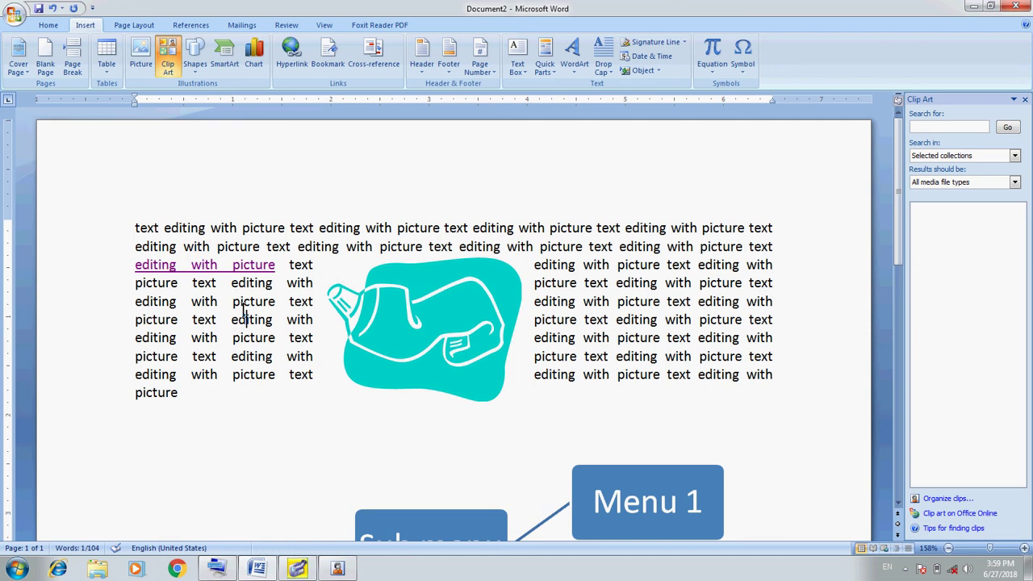
# Step: Return to Document2, where the link now shows as visited
pyautogui.click(242, 311)
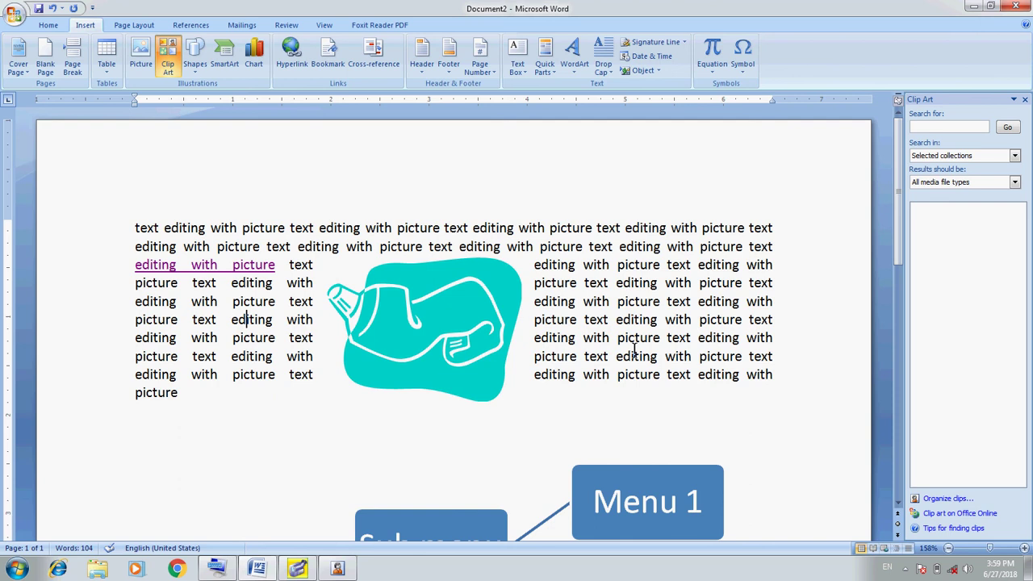
pyautogui.click(906, 570)
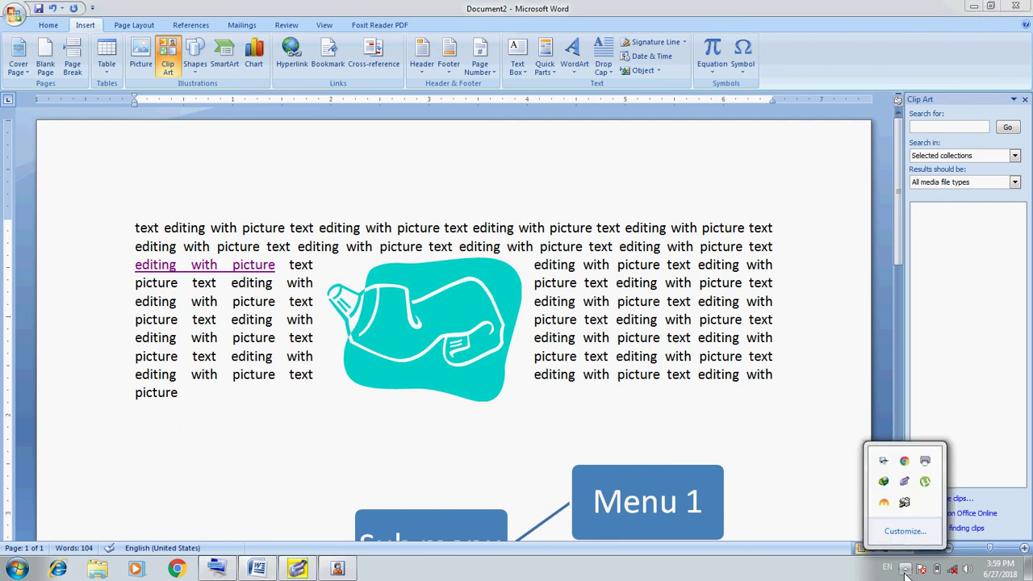
pyautogui.click(905, 482)
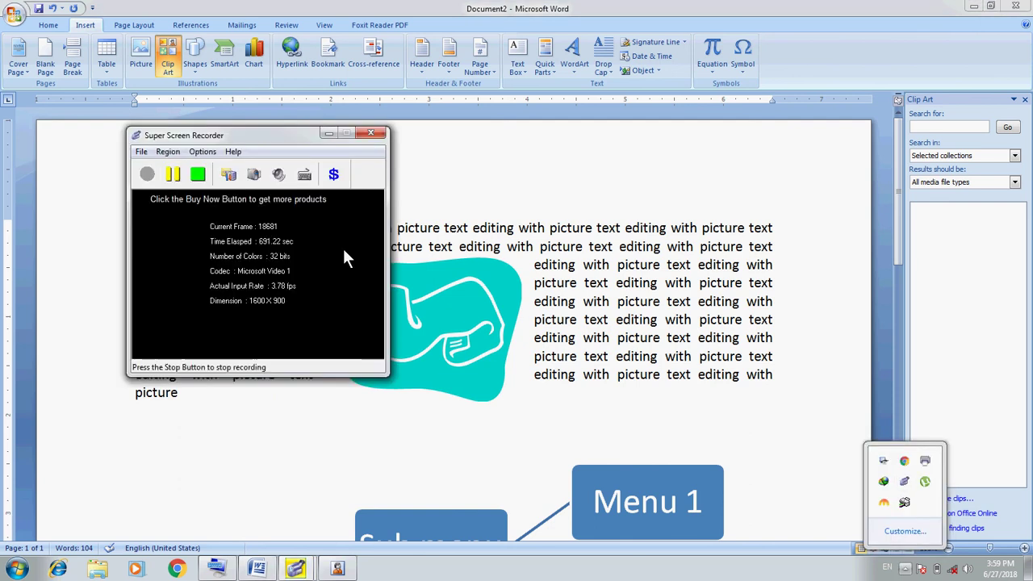